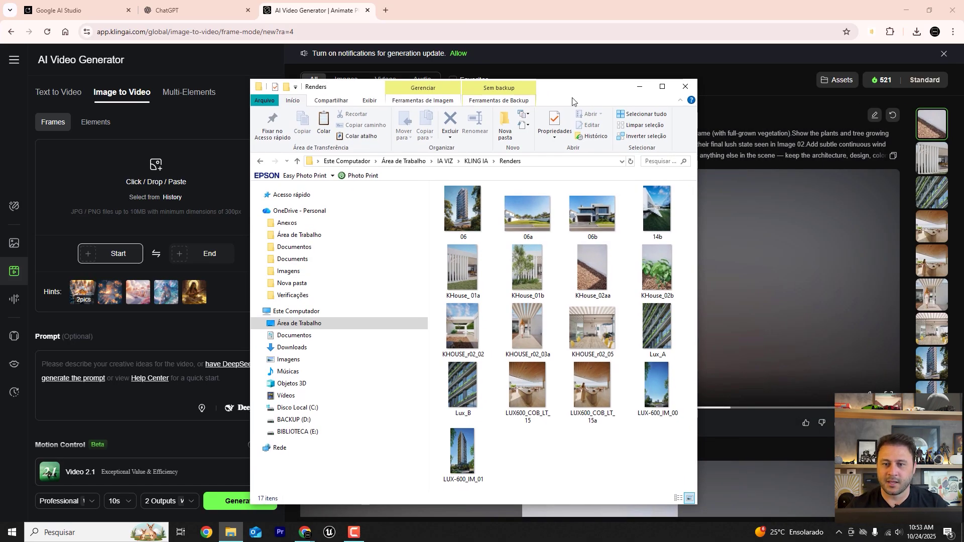
Open the empty-lot image 06a from the Renders folder full screen and compare it with the house render 06b
left_click(661, 89)
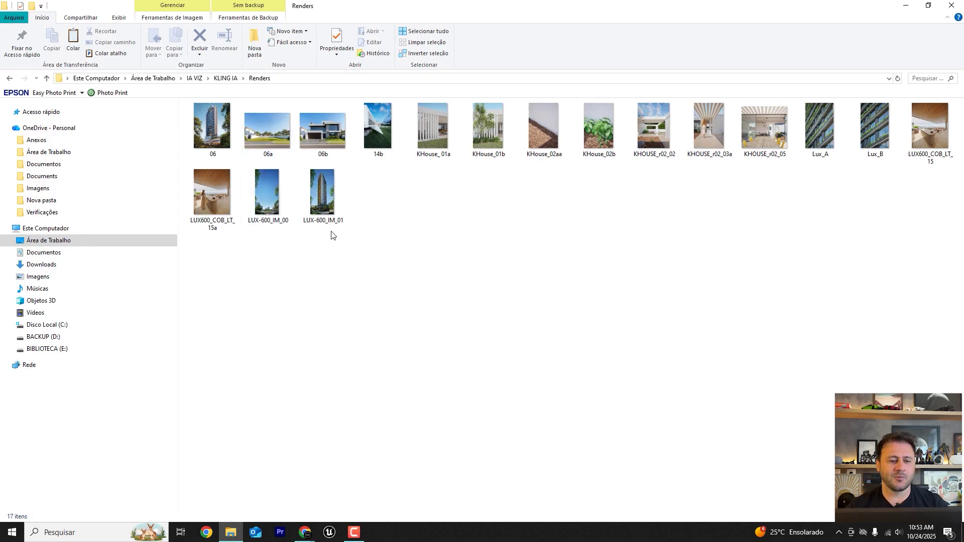
double_click(281, 135)
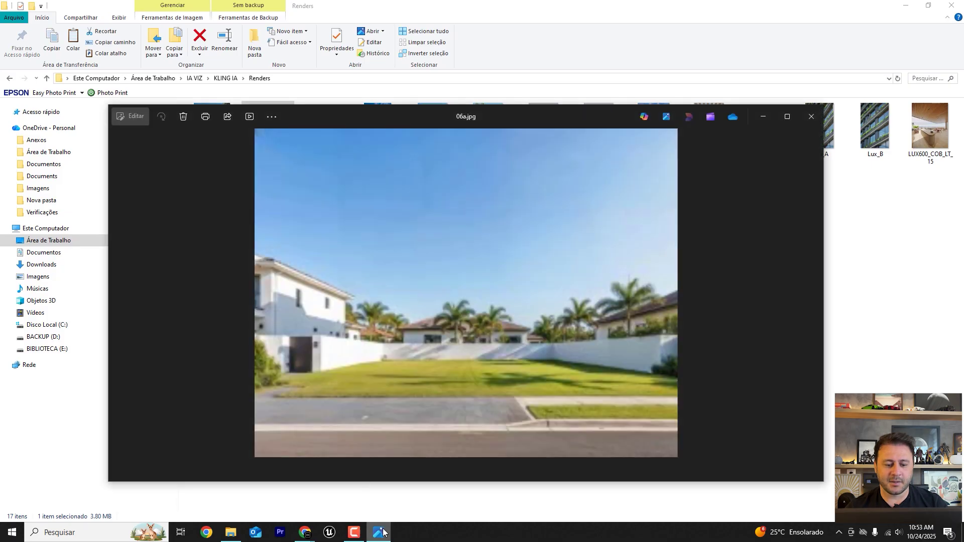
left_click(787, 116)
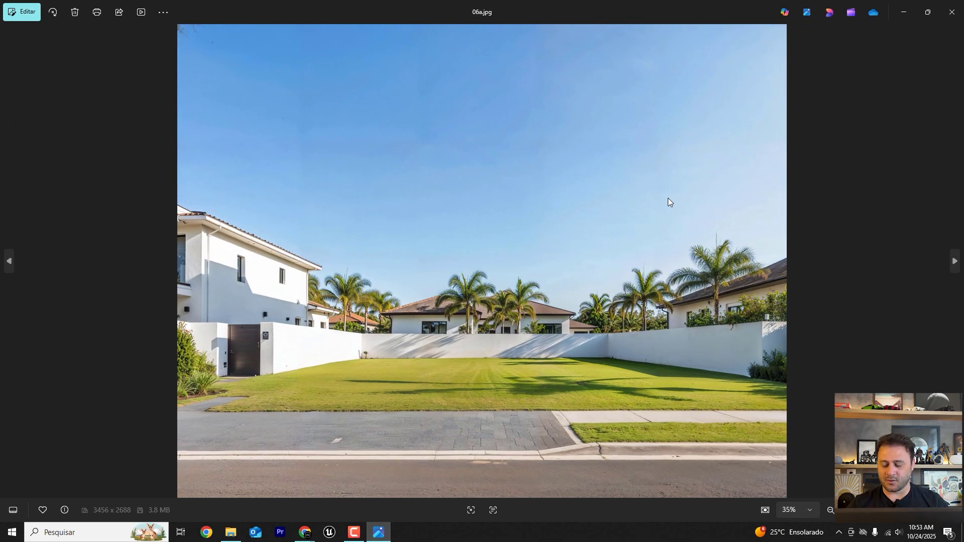
key("Right")
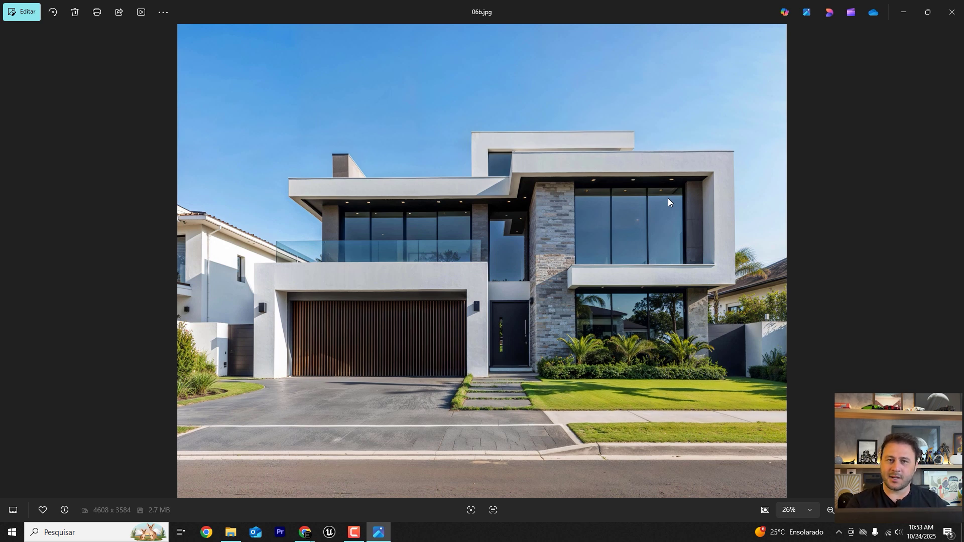
key("Left")
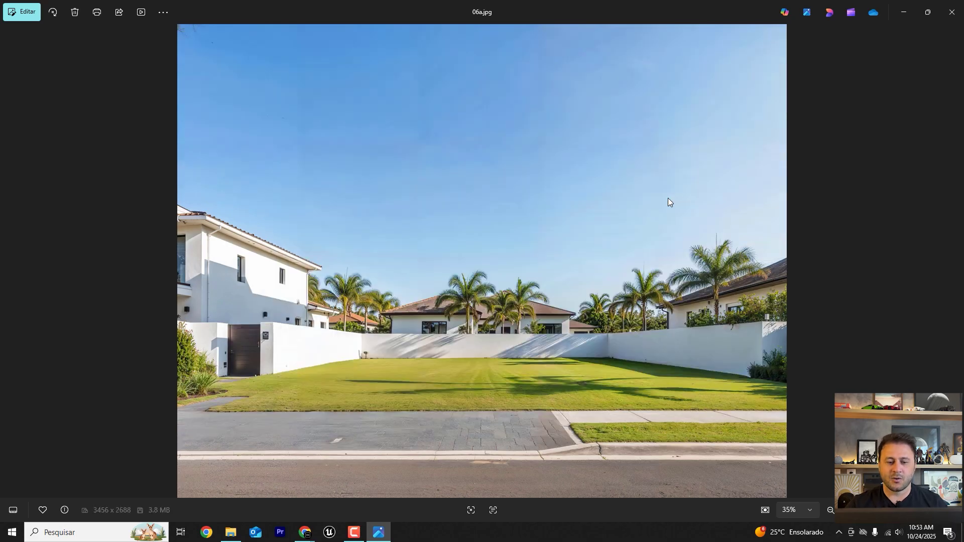
key("Right")
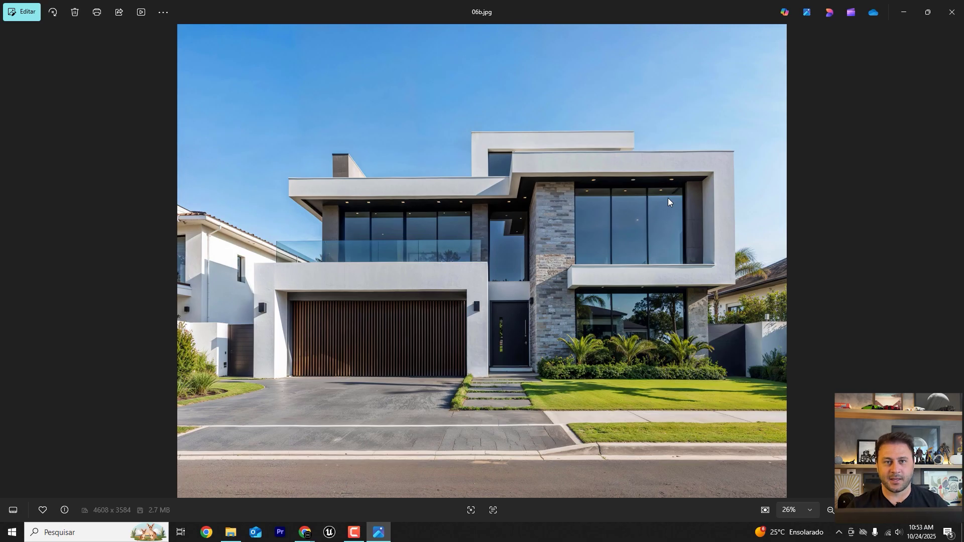
left_click(952, 11)
View the empty-site image LUX-600_IM_00 and compare it with the tower render LUX-600_IM_01
double_click(261, 199)
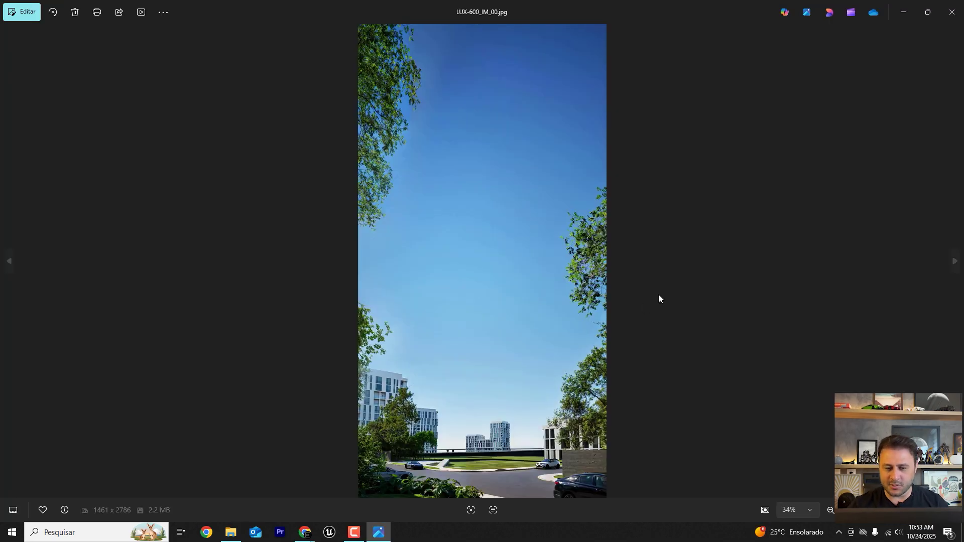
key("Right")
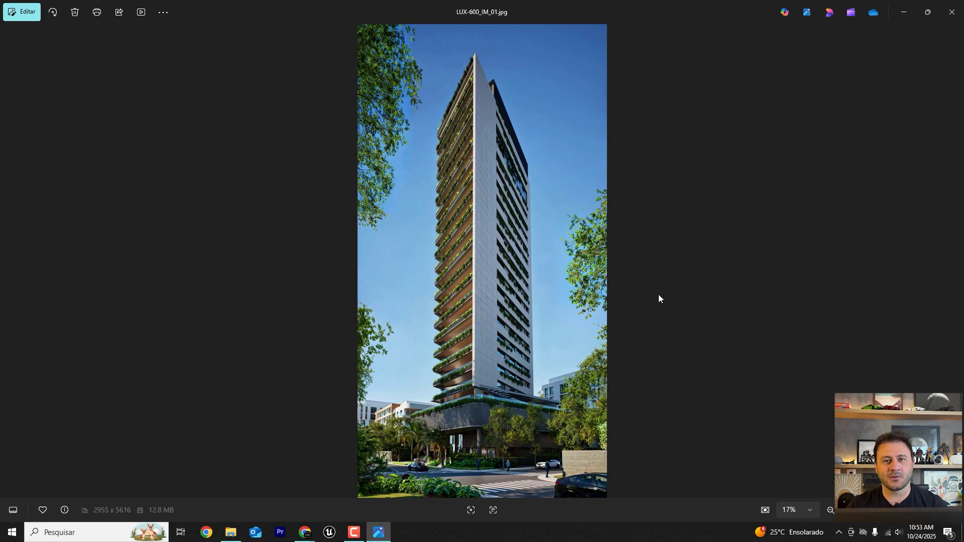
left_click(951, 11)
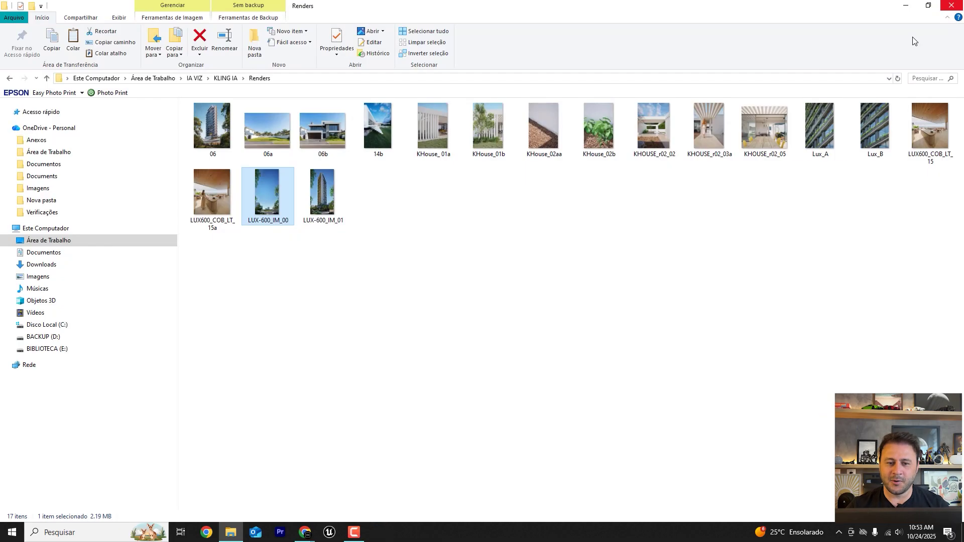
left_click(609, 303)
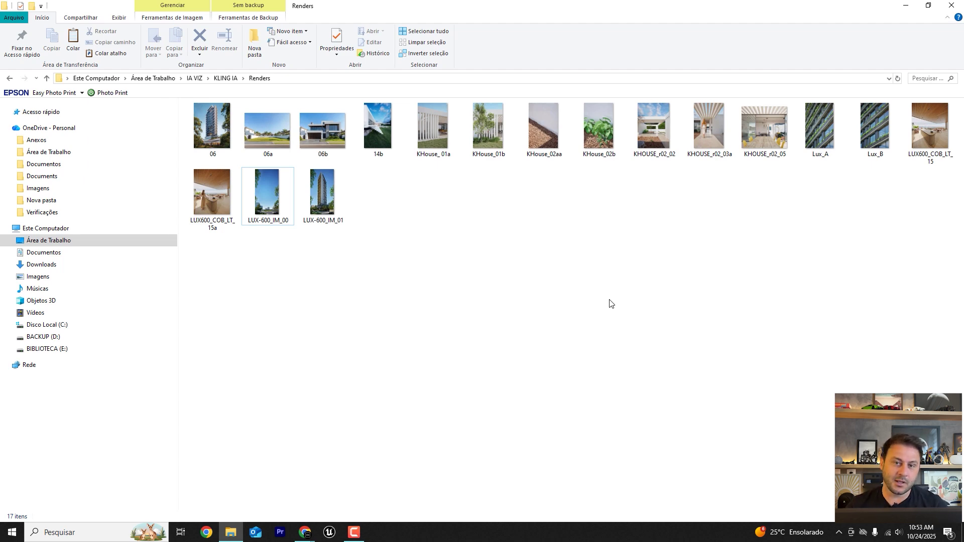
Switch to Google AI Studio and attach the house render 06b from the Renders folder to the Nano Banana prompt
double_click(323, 137)
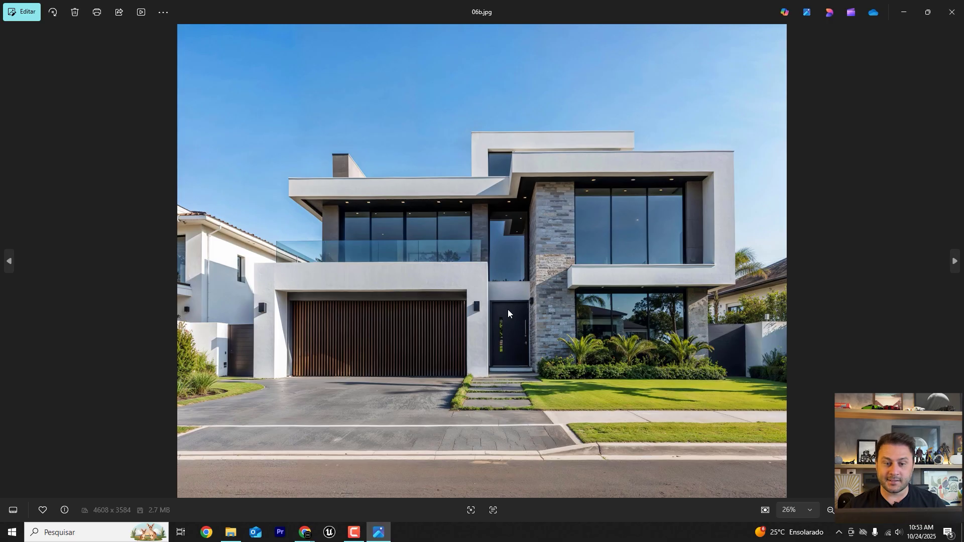
left_click(906, 14)
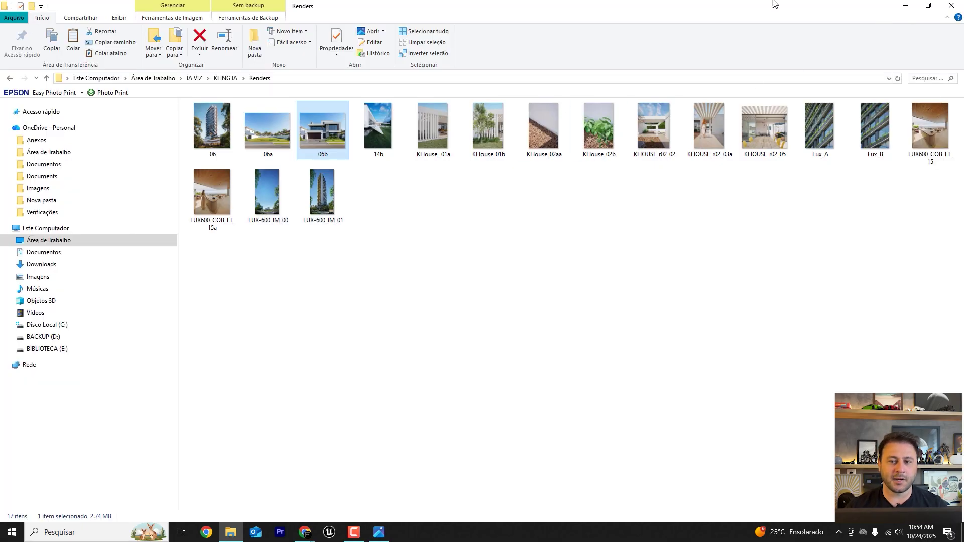
left_click(903, 13)
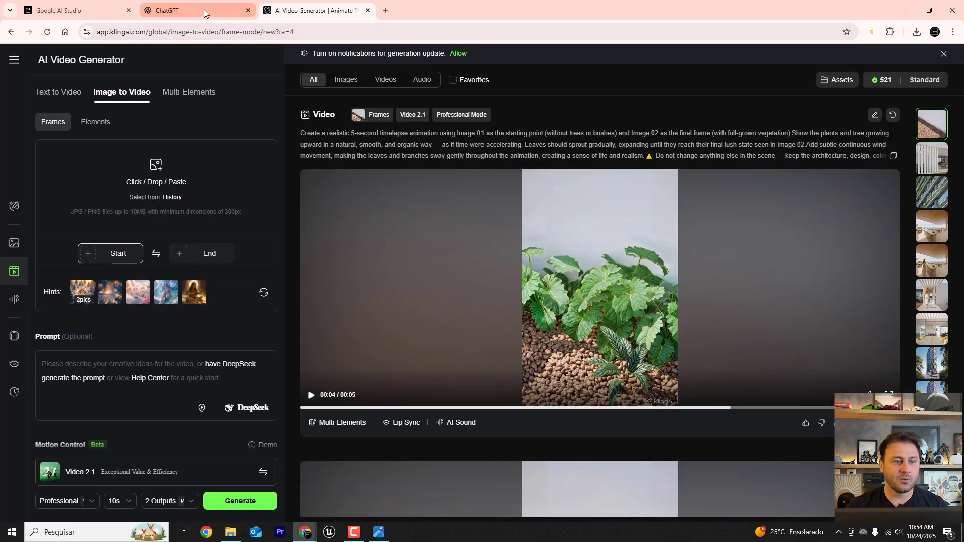
left_click(101, 14)
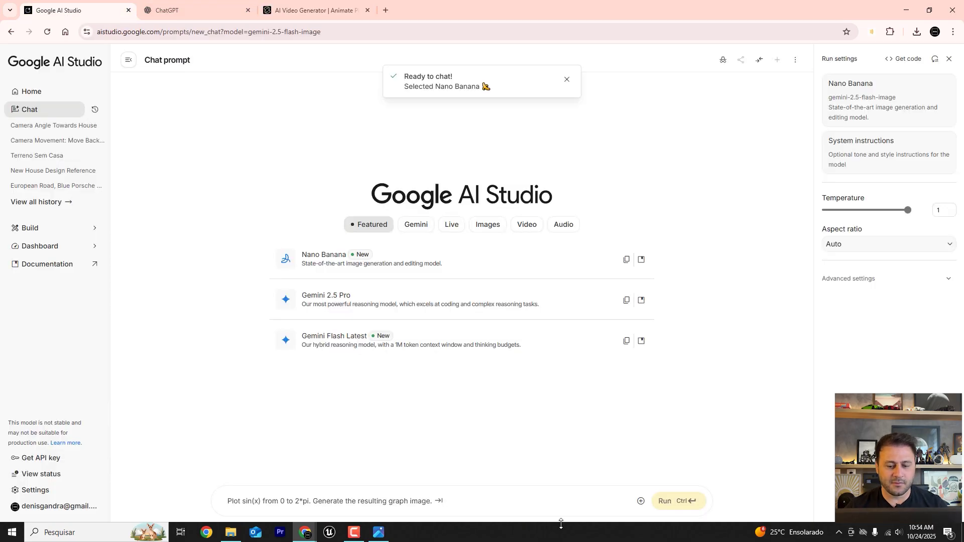
left_click(227, 537)
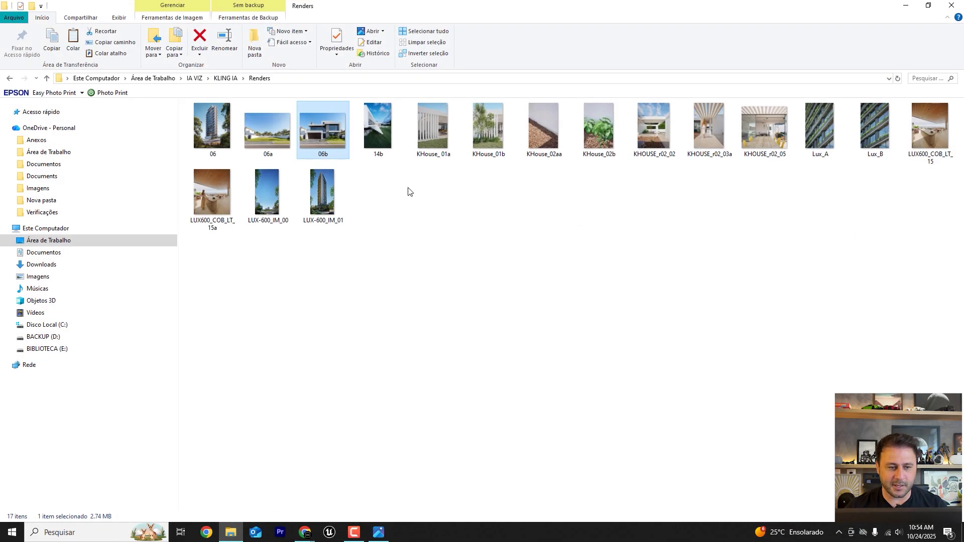
left_click(927, 5)
left_click_drag(583, 91, 821, 57)
left_click_drag(826, 177, 321, 482)
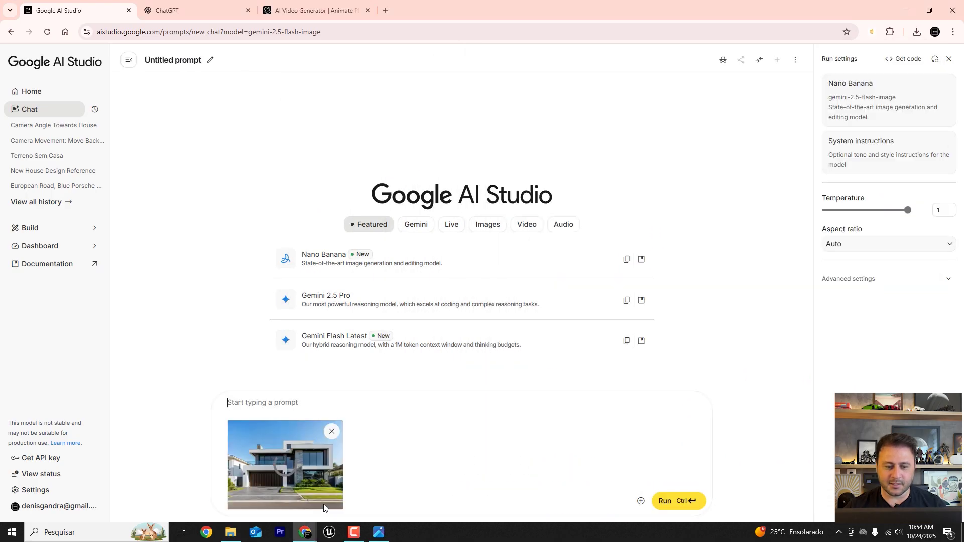
Run the prompt "Remova a casa, deixando apenas o terreno baldio no lugar" on the attached house image
left_click(295, 406)
type("Remova a casa ")
type(" deixando apena")
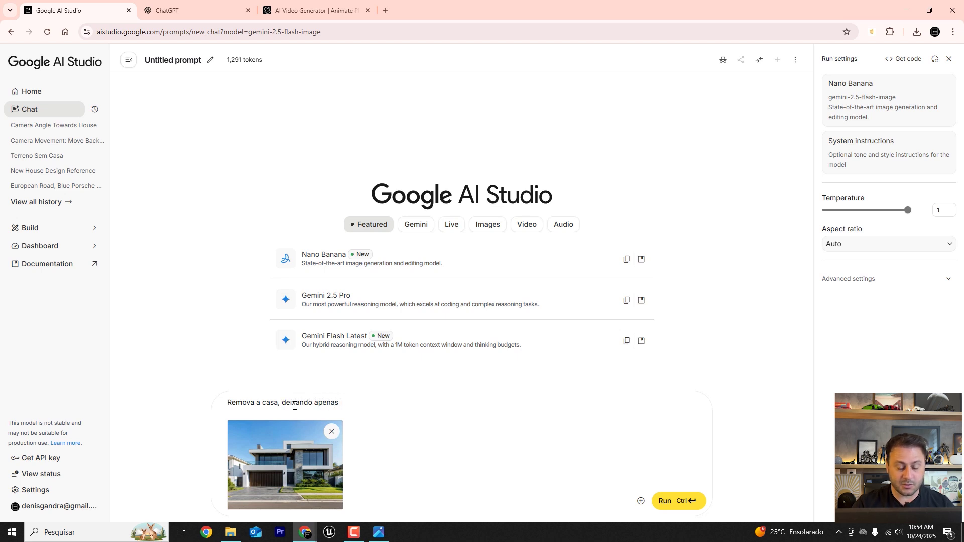
type("s o terreno bal")
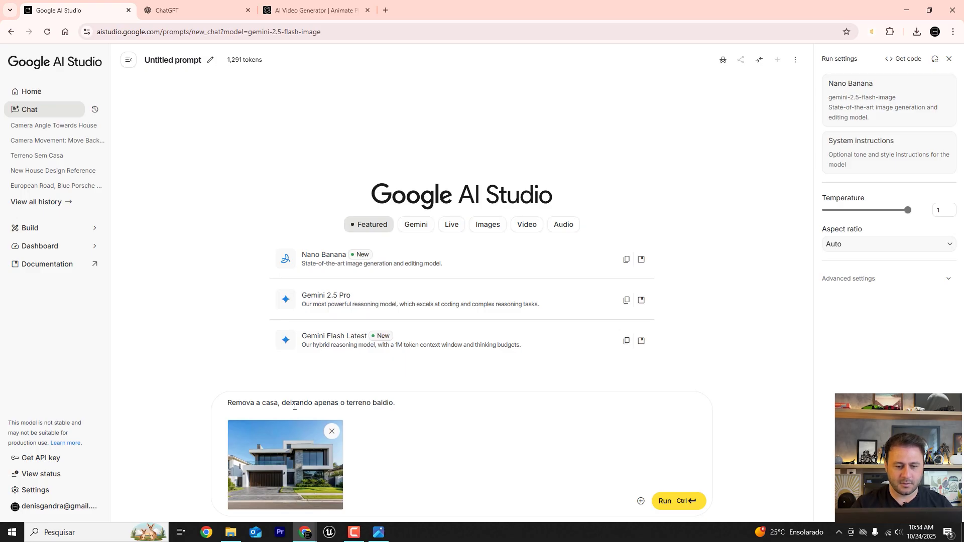
type("dio no lugar")
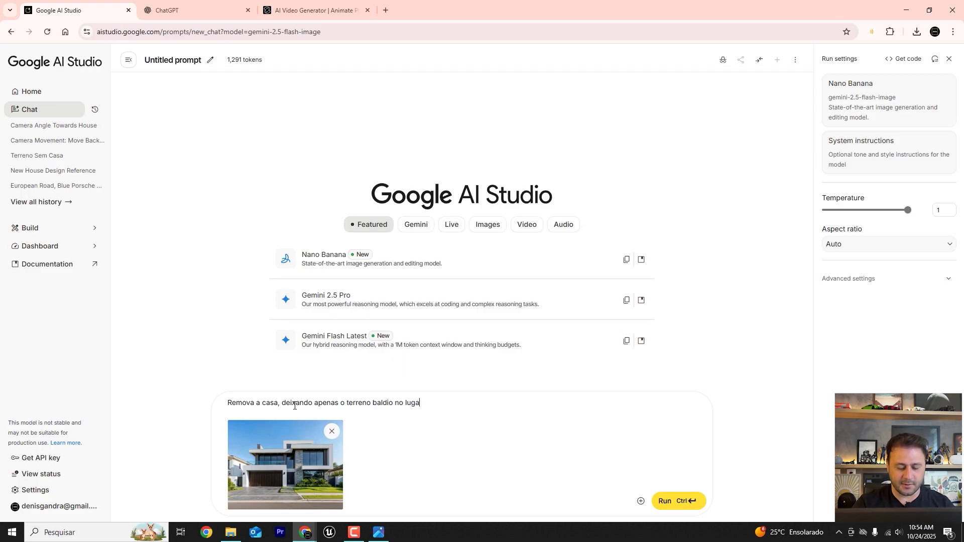
key("Return")
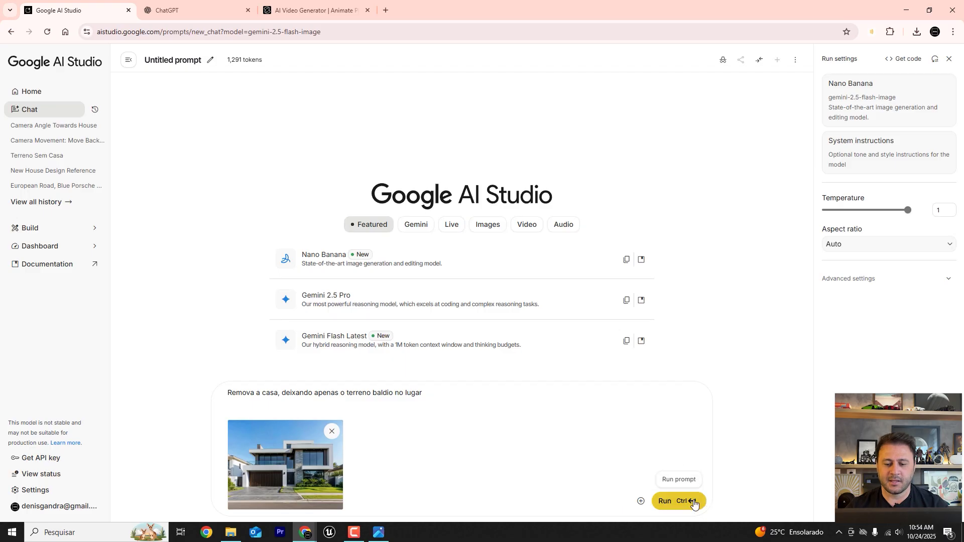
left_click(668, 501)
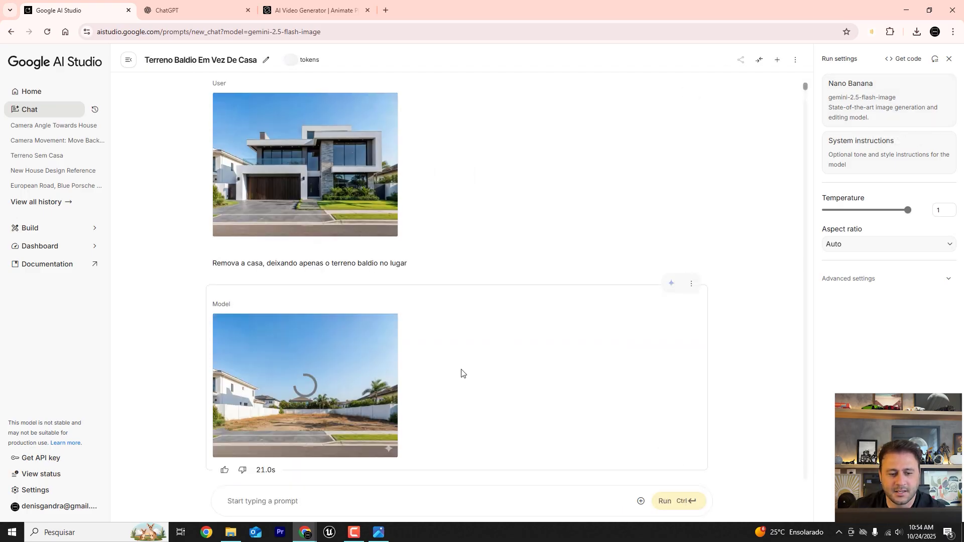
Enlarge the generated empty-lot image and start downloading it into Área de Trabalho > IA VIZ > KLING IA > Renders
mouse_move(364, 377)
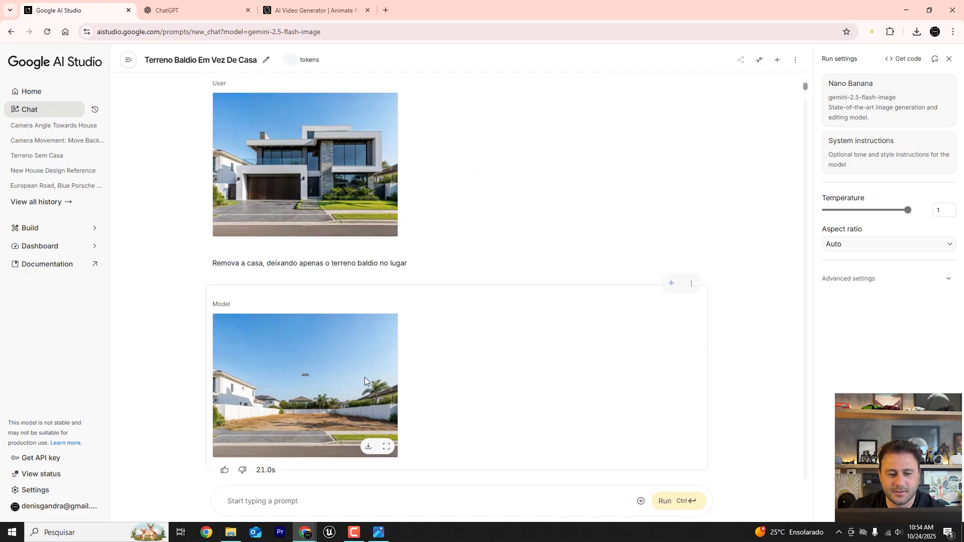
left_click(328, 398)
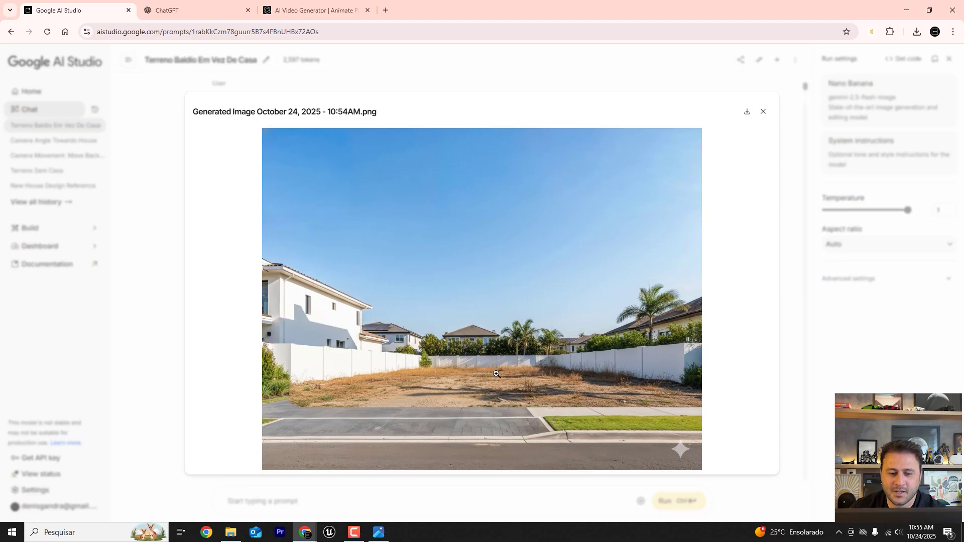
left_click(747, 113)
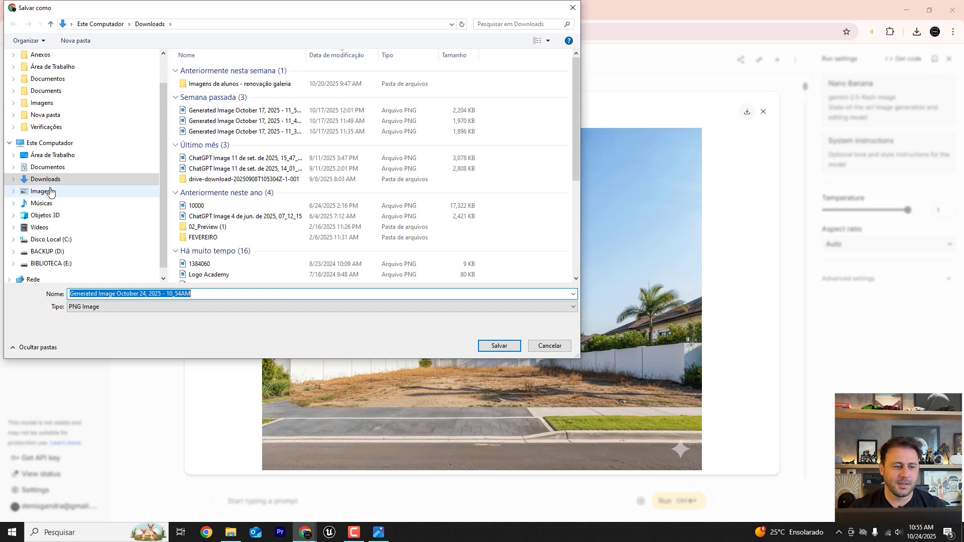
left_click(46, 156)
left_click(210, 80)
double_click(210, 80)
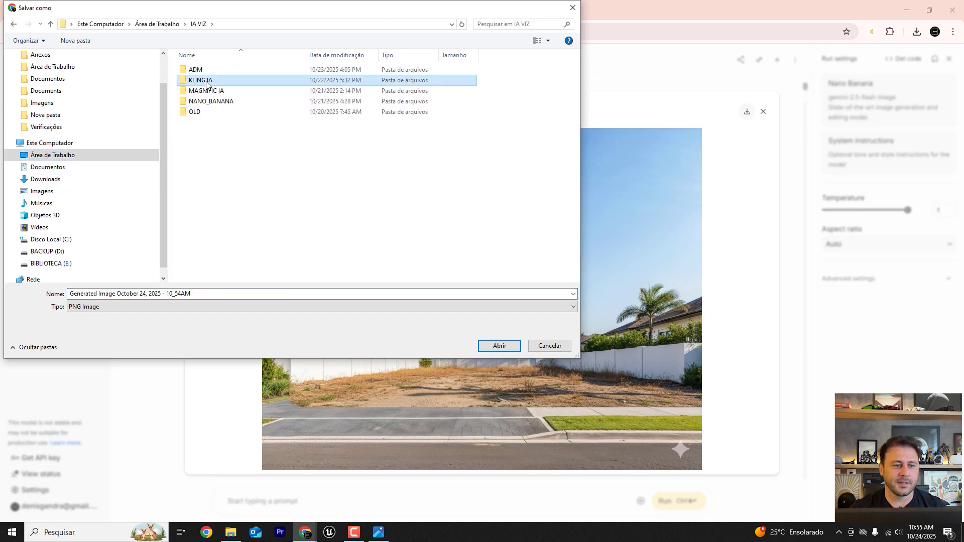
double_click(205, 81)
double_click(310, 78)
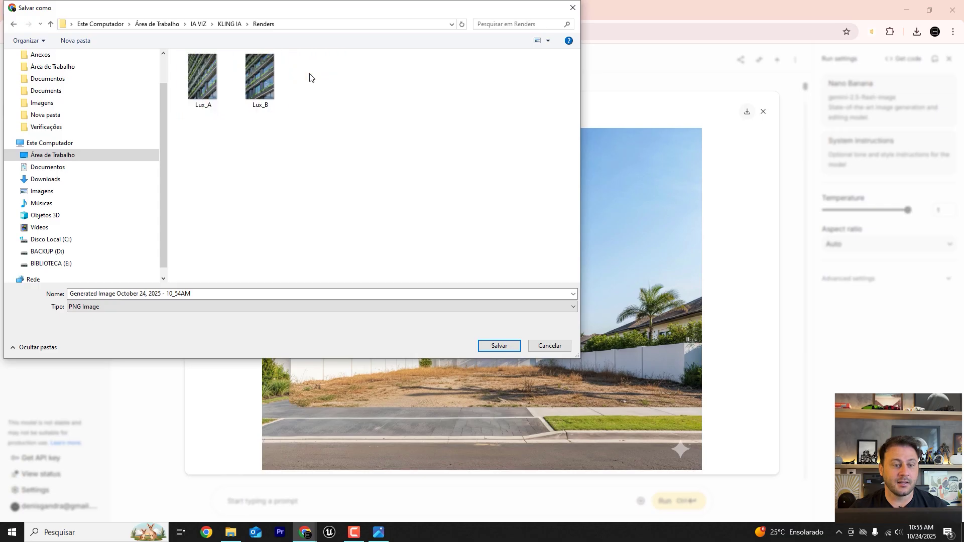
Create a new folder named Construção inside the Renders folder
left_click(80, 42)
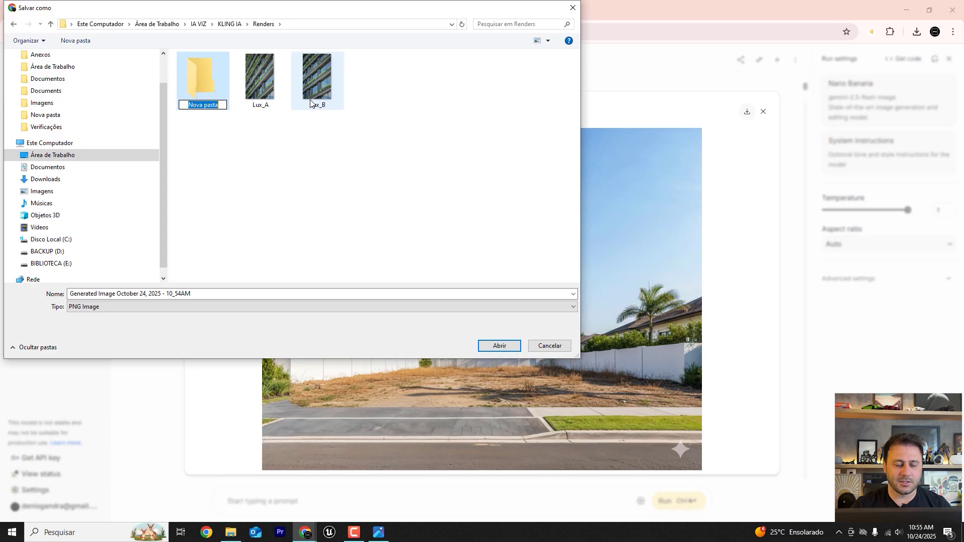
type("Cnstru")
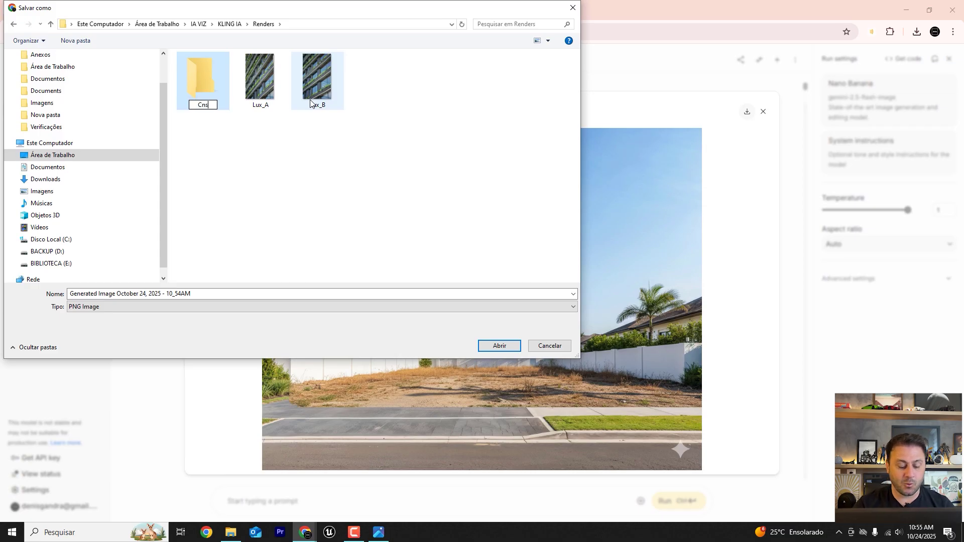
key("BackSpace")
key("BackSpace")
key("BackSpace")
key("BackSpace")
key("BackSpace")
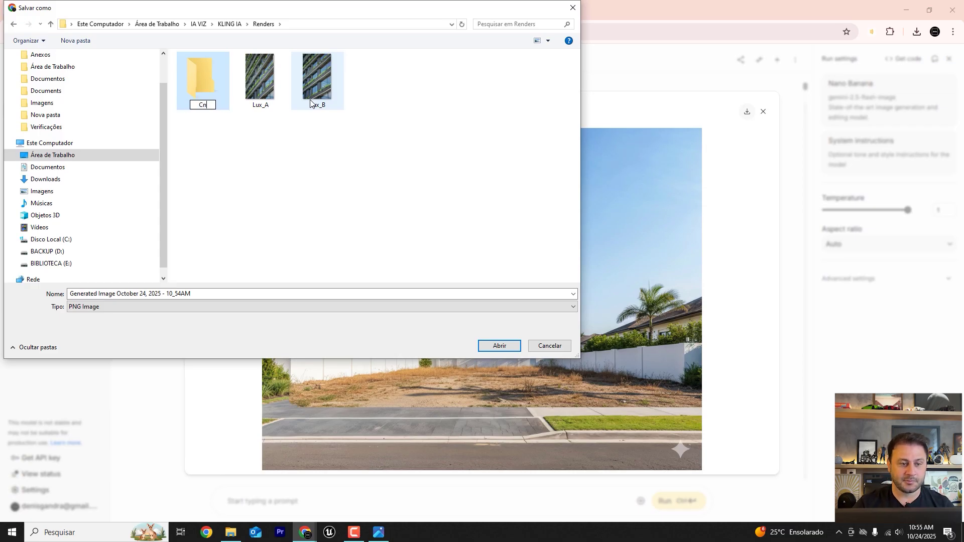
type("onstrução")
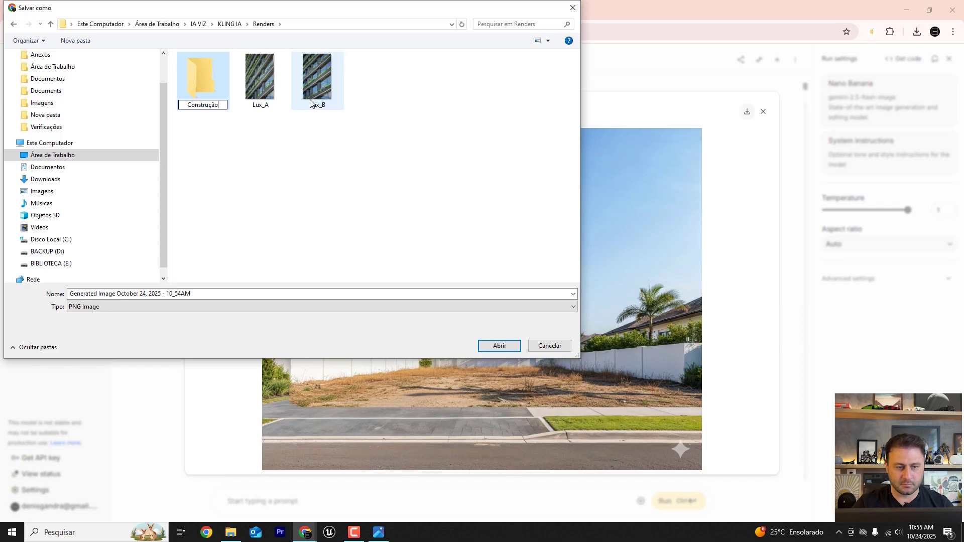
key("Return")
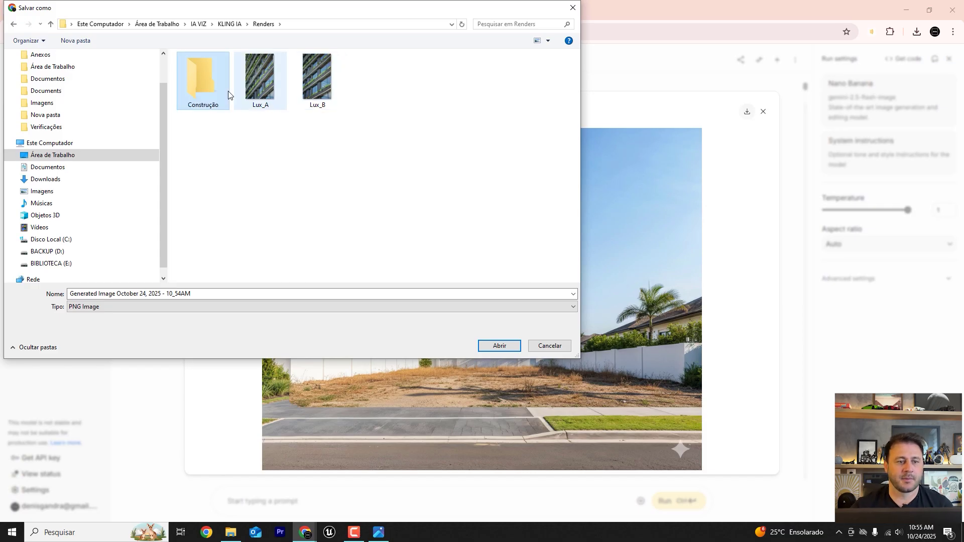
Save the generated empty-lot image as the PNG House_01 in the Construção folder and dismiss the downloads list
double_click(203, 86)
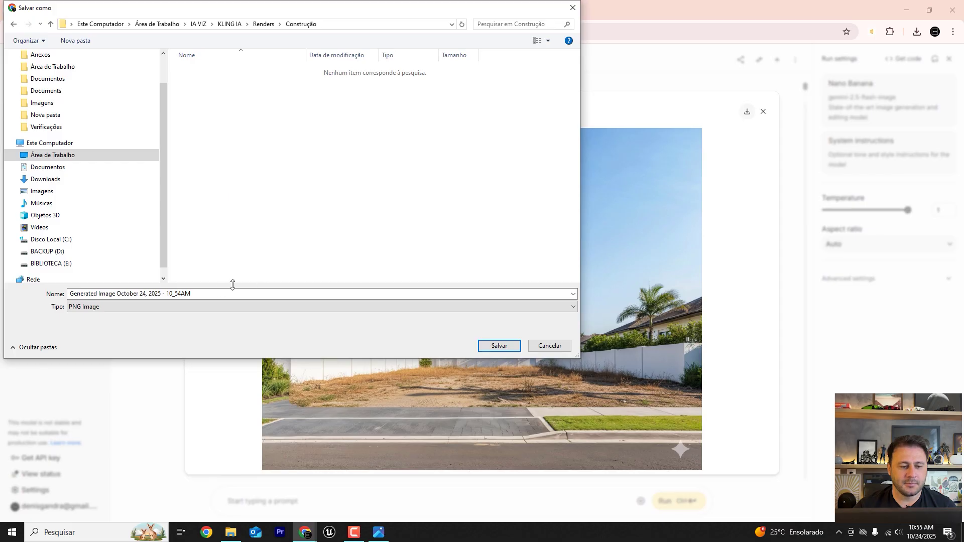
type("House")
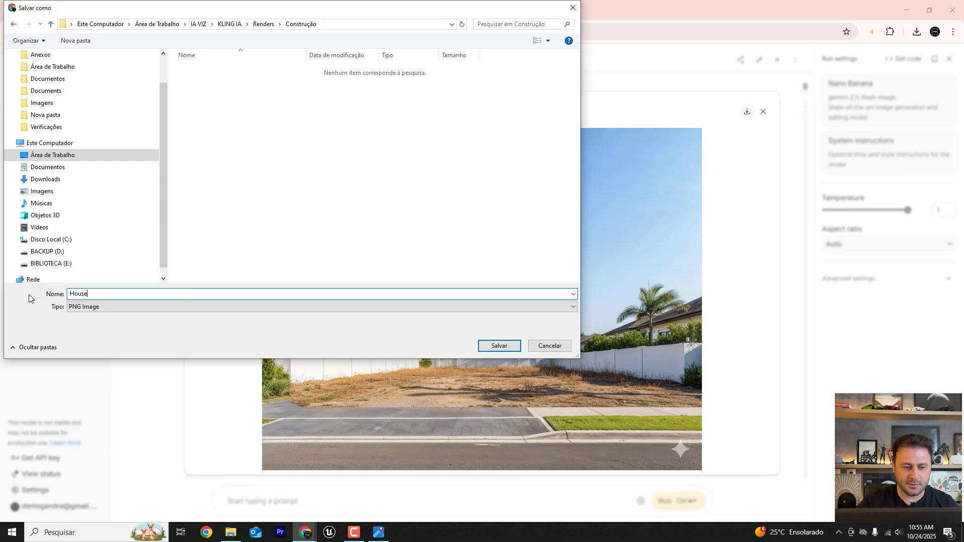
type("_01")
key("Return")
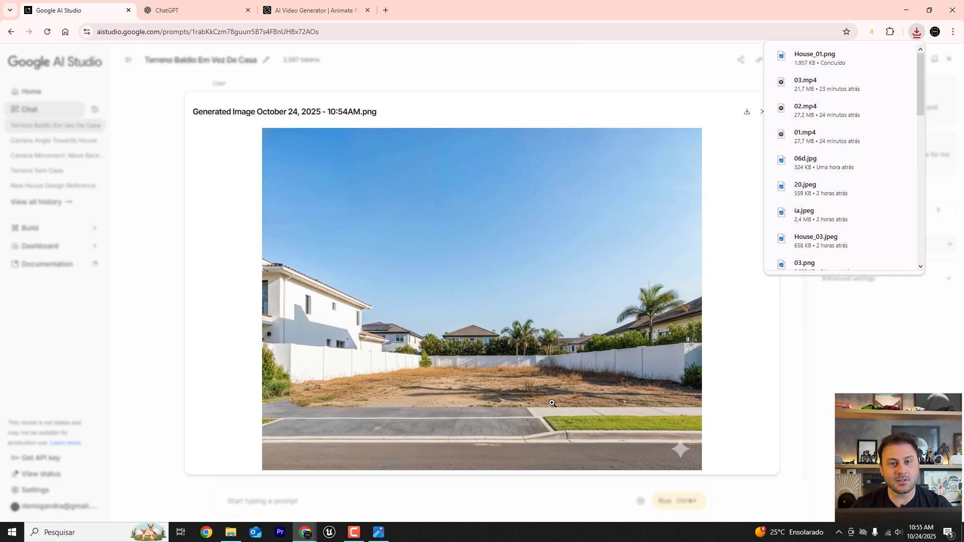
left_click(537, 157)
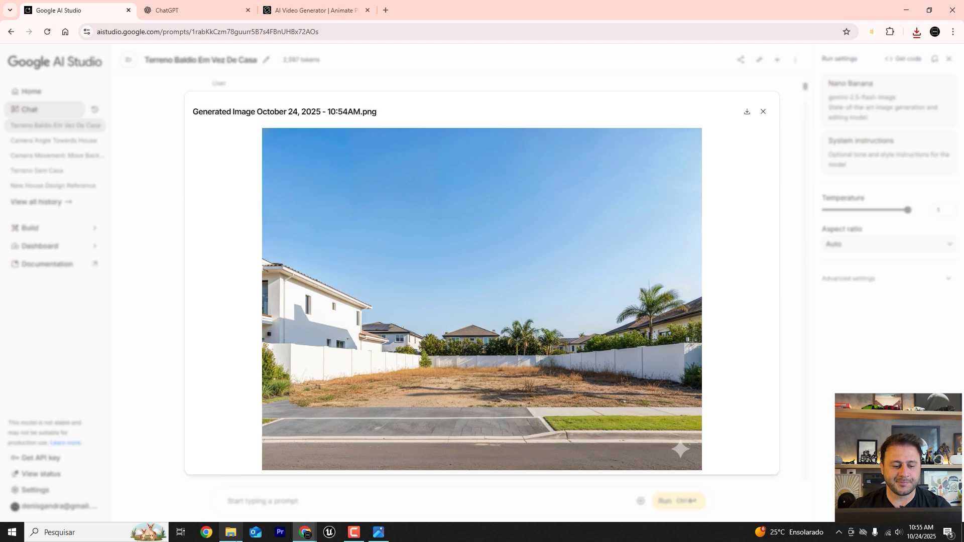
Open the Construção folder and view the House_01 image at full size in the photo viewer
left_click(232, 535)
double_click(205, 137)
left_click(213, 125)
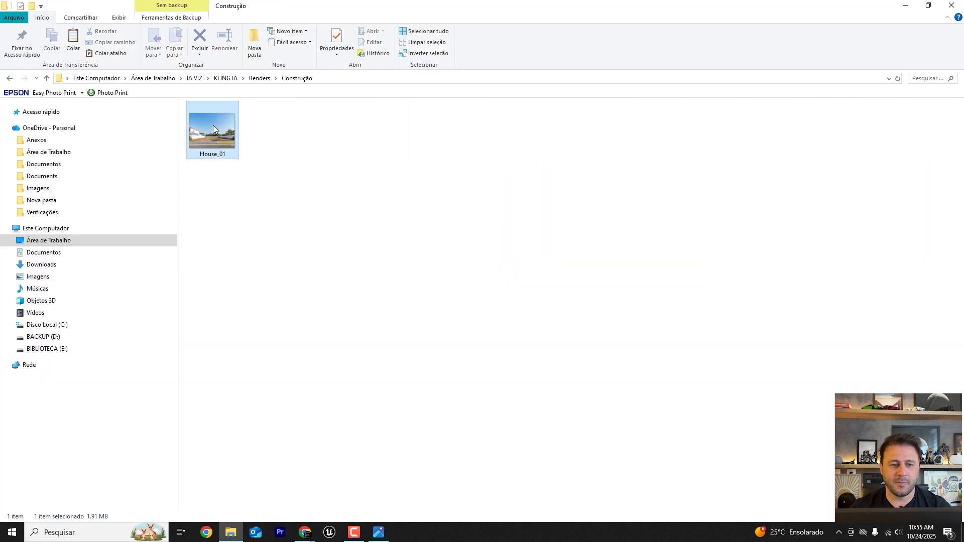
left_click(378, 532)
left_click(414, 495)
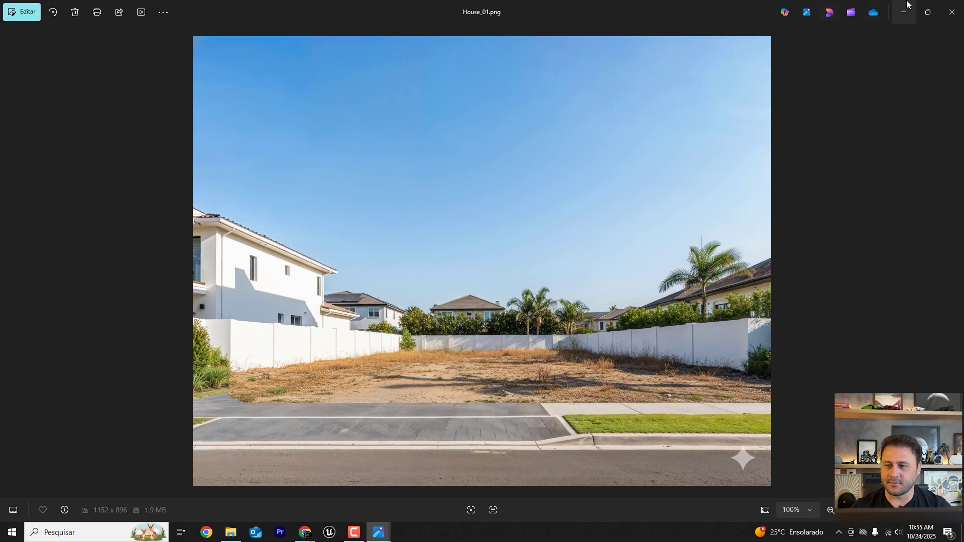
left_click(952, 11)
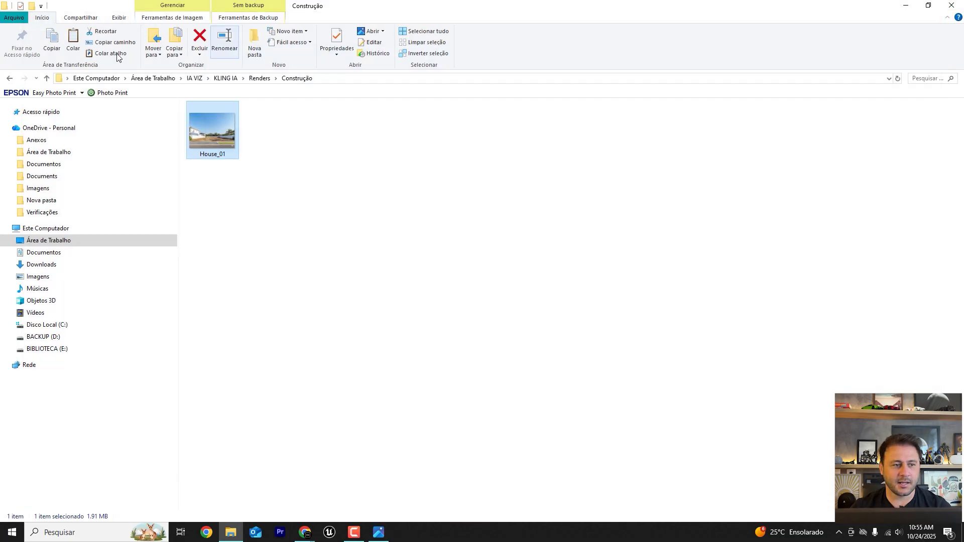
Copy the 06b house image from the Renders folder into the Construção folder
left_click(10, 79)
left_click(372, 136)
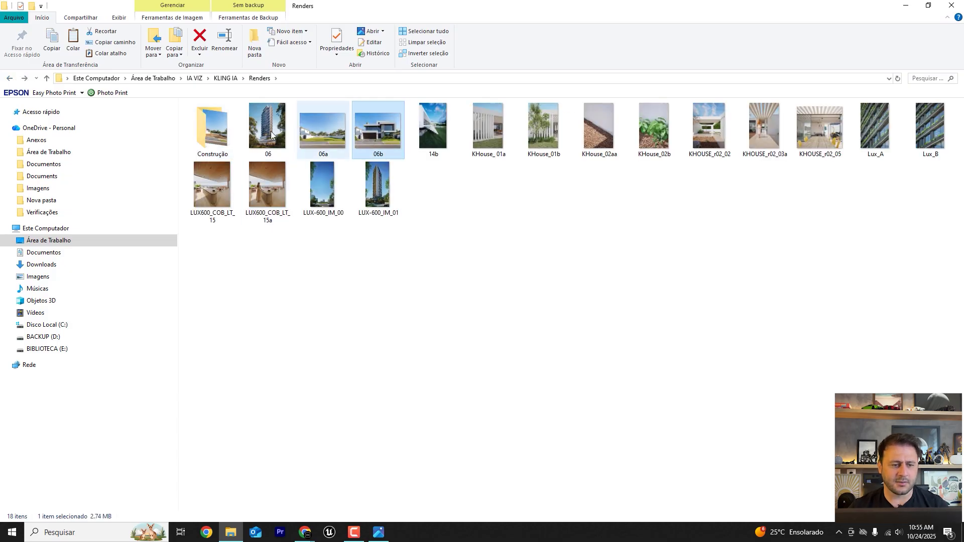
double_click(202, 123)
right_click(231, 237)
left_click(262, 305)
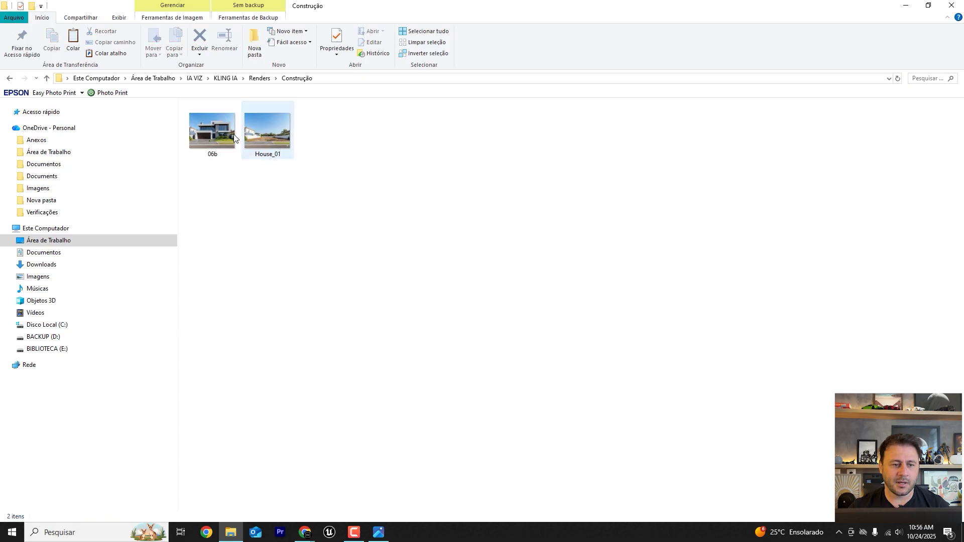
Rename the copied 06b image in the Construção folder as House_02
left_click(221, 133)
right_click(227, 136)
left_click(98, 478)
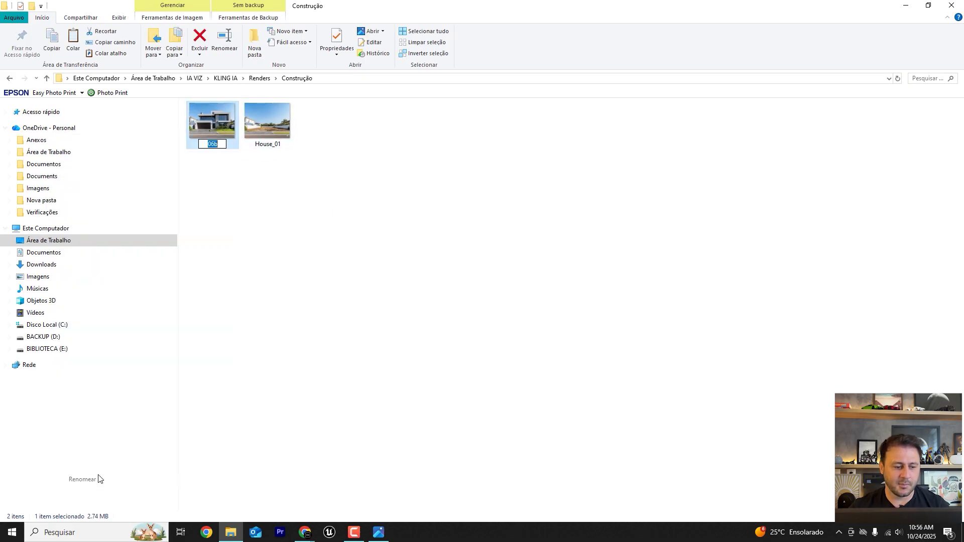
type("House")
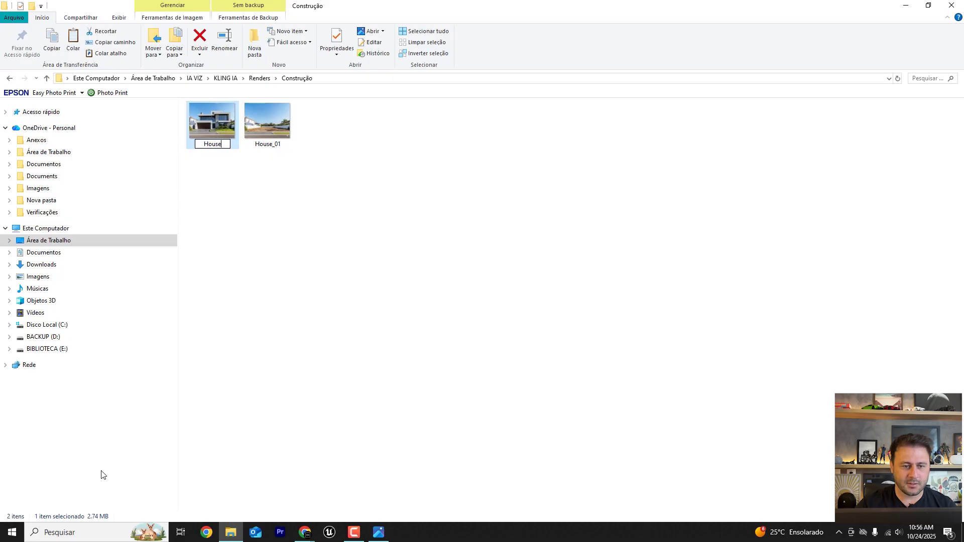
type("_02")
key("Return")
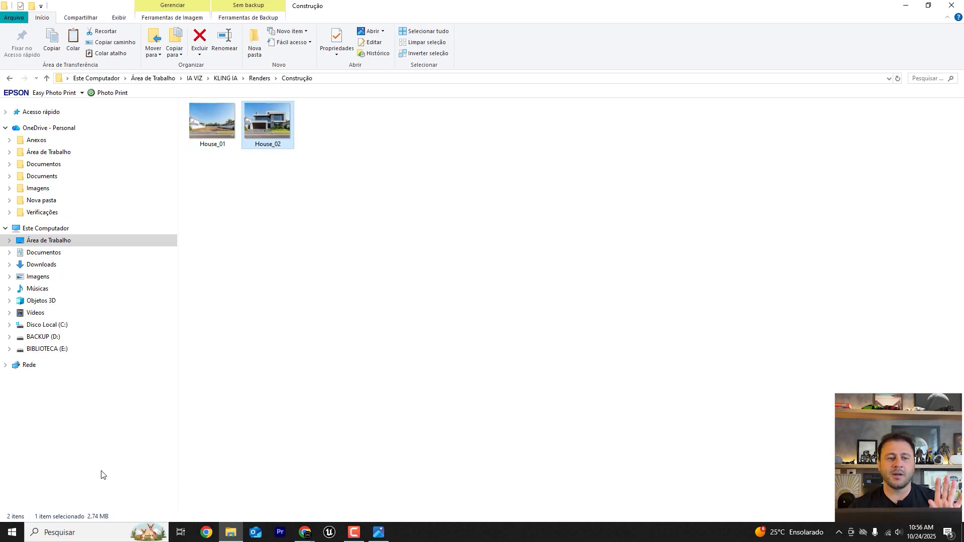
Compare House_01 and House_02 by alternating between them in the photo viewer, checking how well the surroundings line up
left_click(207, 132)
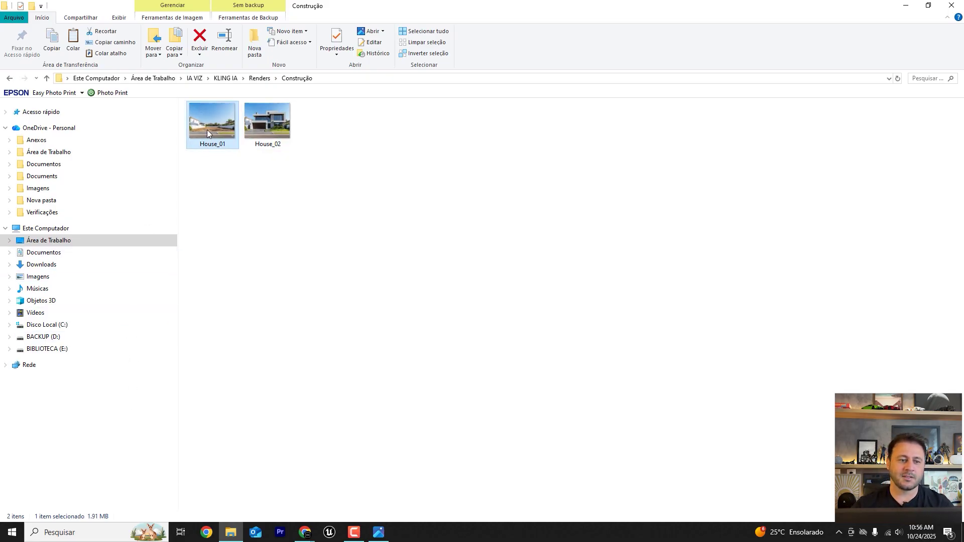
double_click(207, 129)
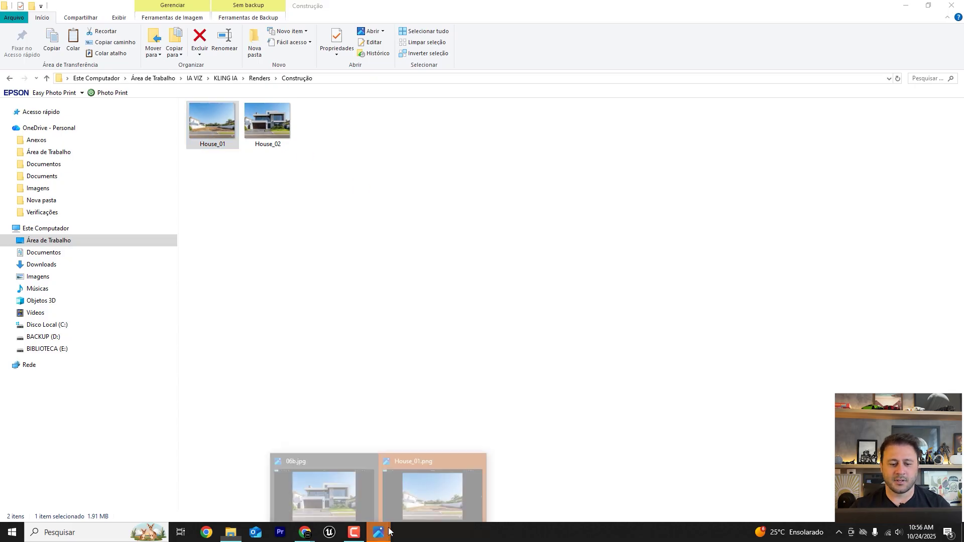
key("Right")
key("Left")
key("Right")
key("Left")
key("Right")
key("Left")
key("Right")
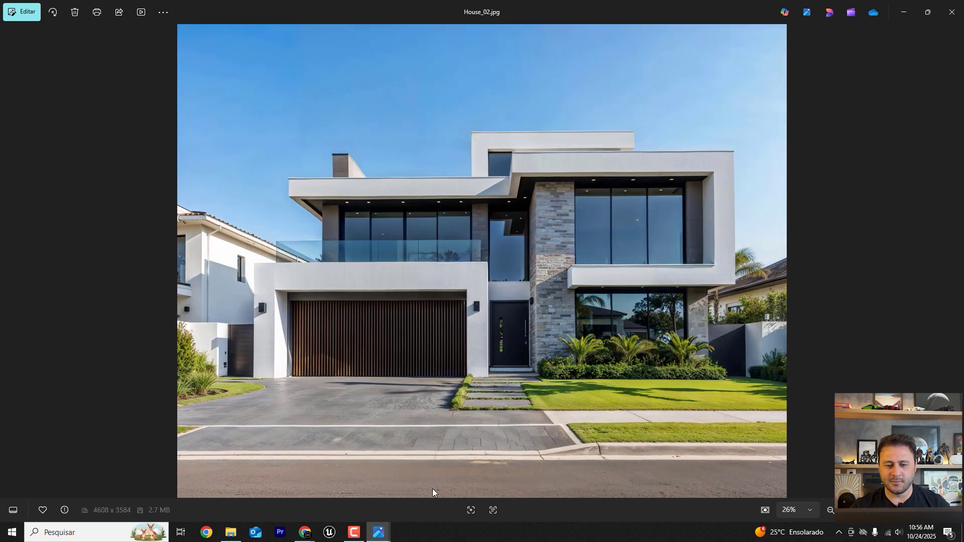
key("Left")
key("Right")
key("Left")
key("Right")
key("Left")
key("Right")
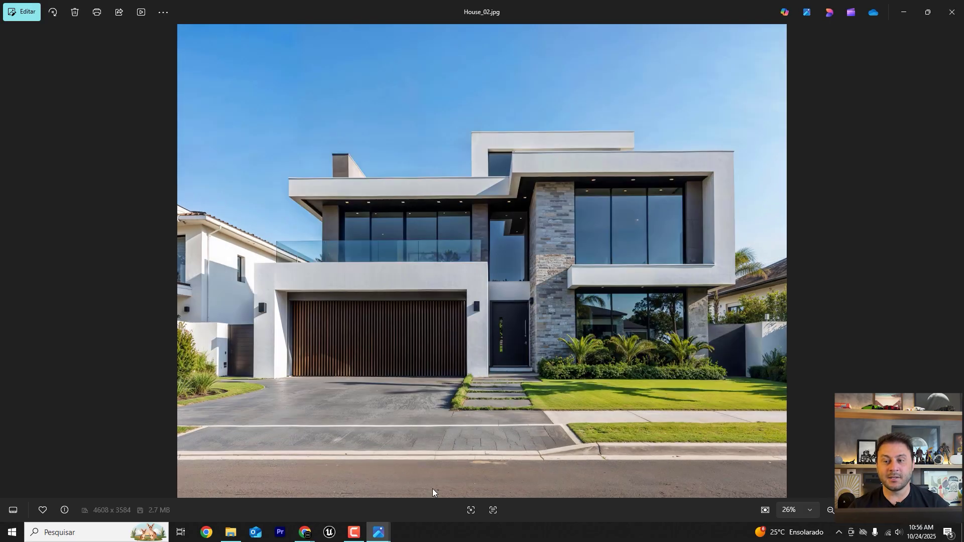
left_click(903, 12)
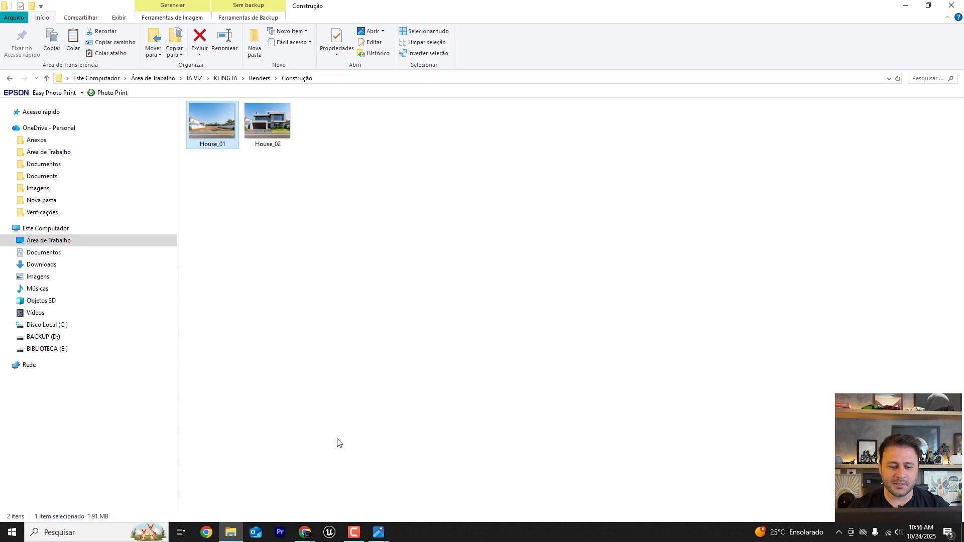
mouse_move(378, 532)
left_click(433, 474)
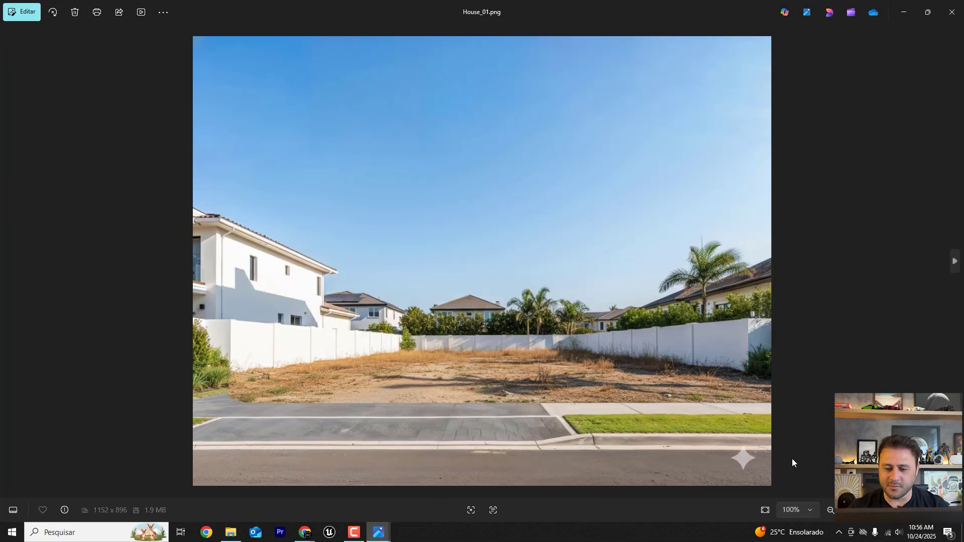
left_click(951, 12)
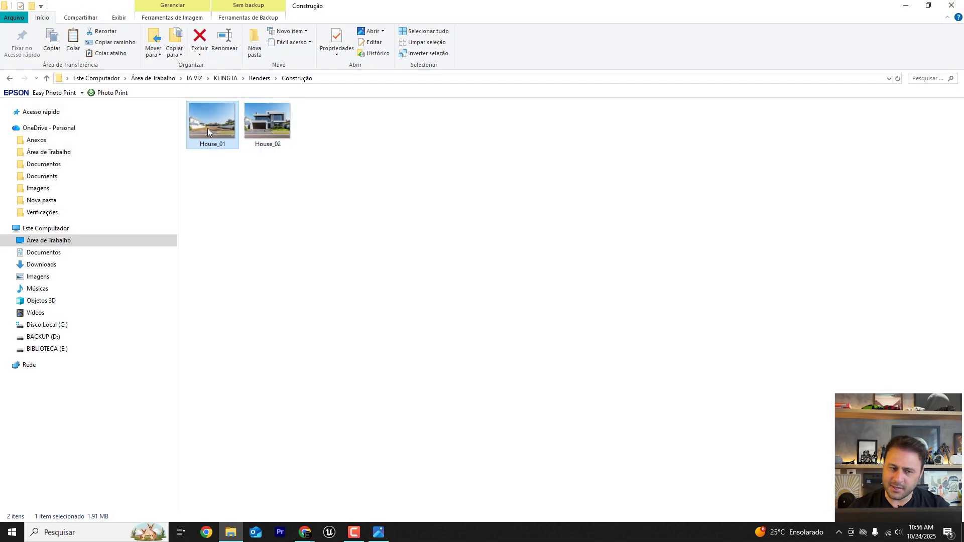
Open House_01 in Adobe Photoshop 2025 with the sRGB IEC61966-2.1 profile, duplicate its layer and select the original Camada 1
right_click(208, 127)
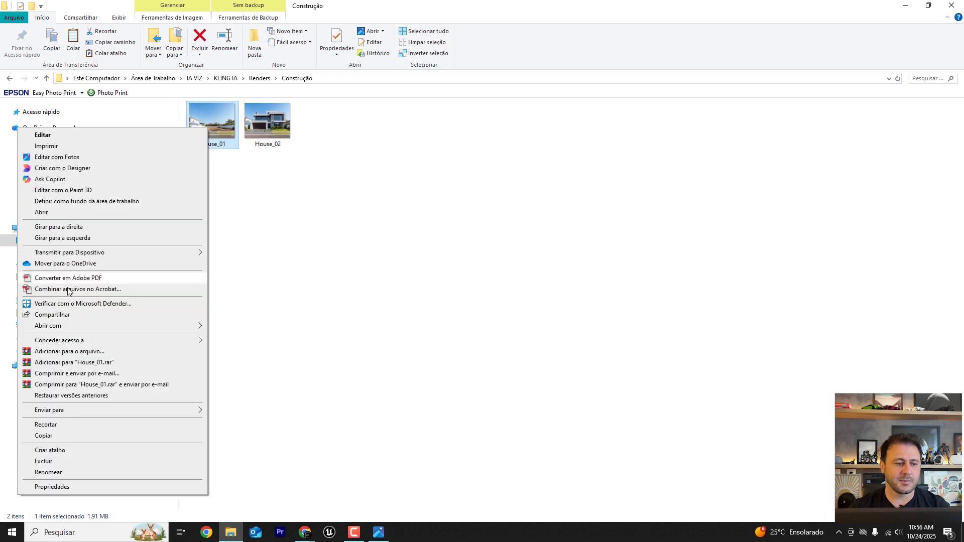
mouse_move(61, 331)
left_click(251, 329)
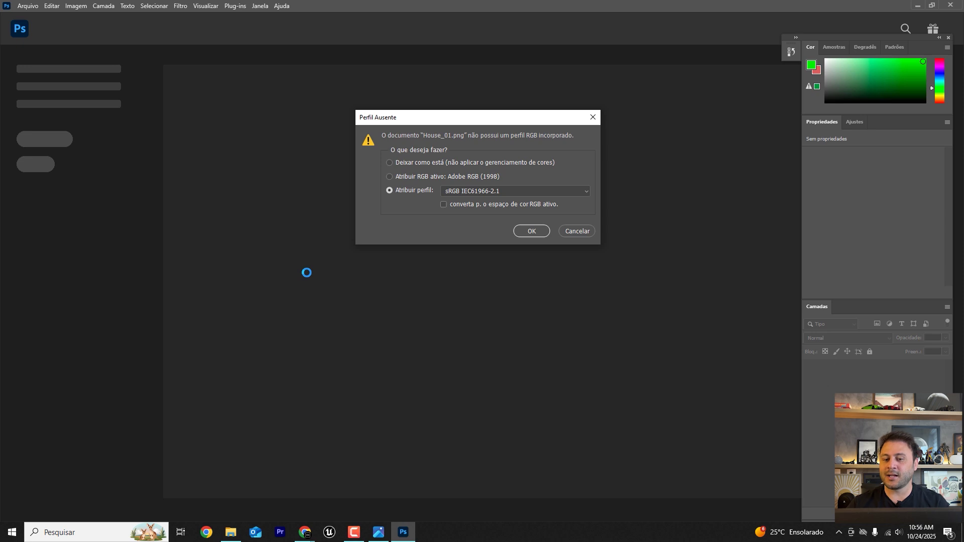
left_click(531, 230)
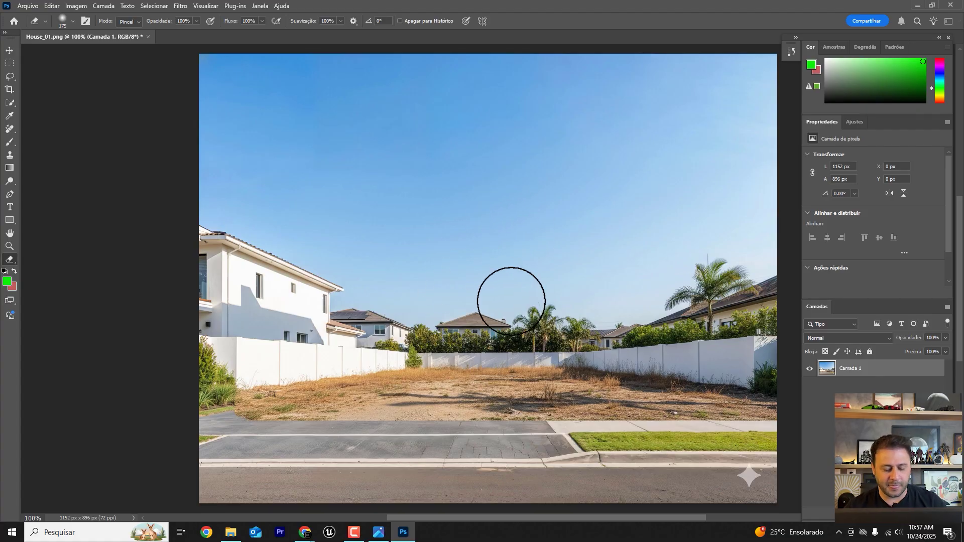
key("ctrl+j")
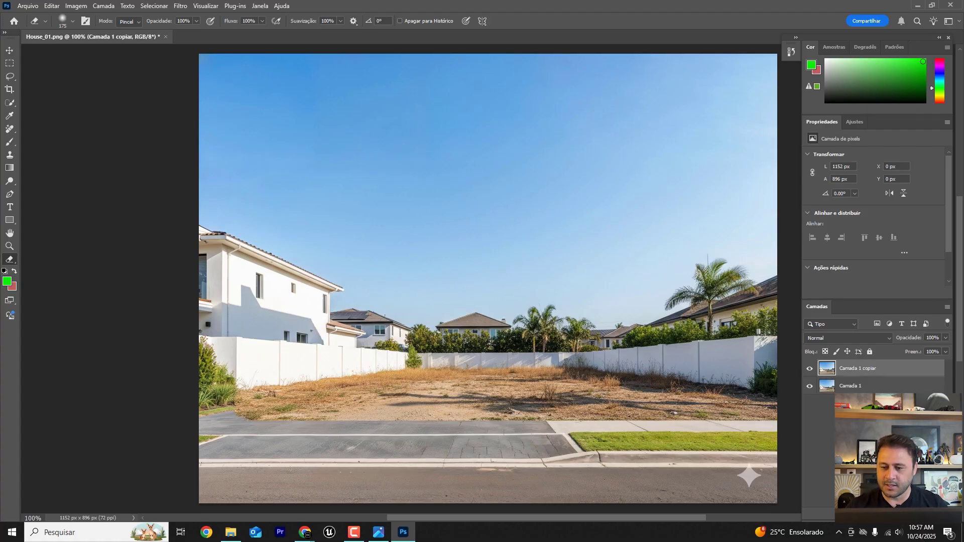
left_click(851, 389)
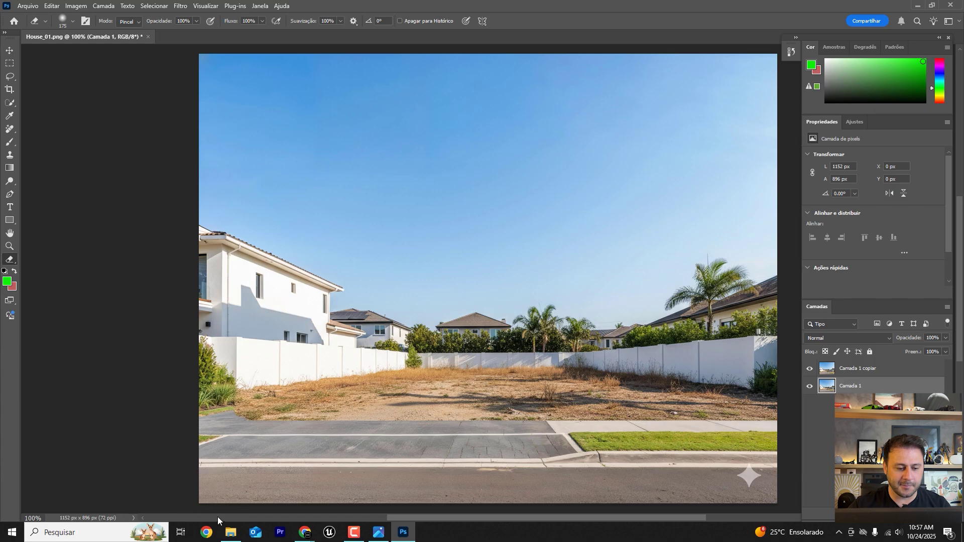
Open House_02 from the Construção folder in Adobe Photoshop 2025 with the sRGB IEC61966-2.1 profile
left_click(231, 532)
left_click(256, 134)
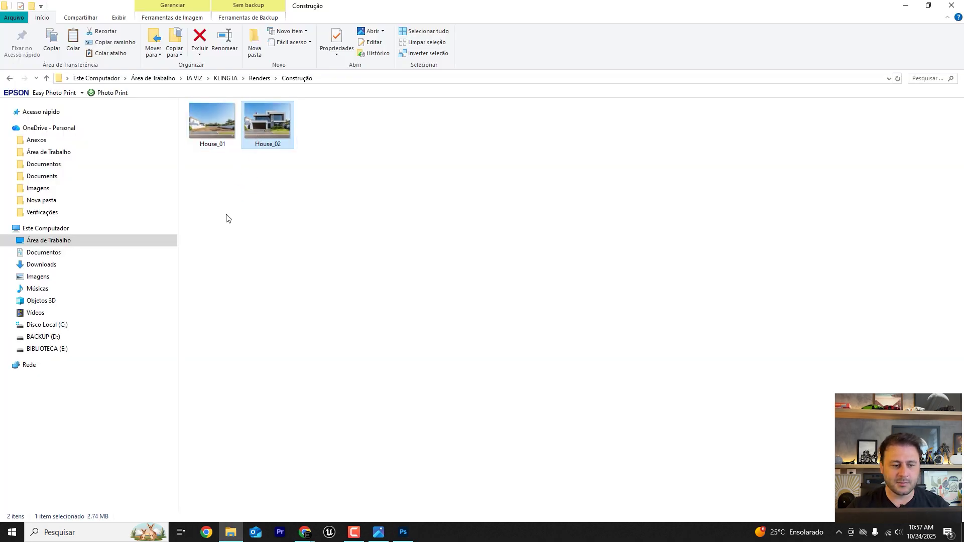
right_click(256, 134)
mouse_move(103, 332)
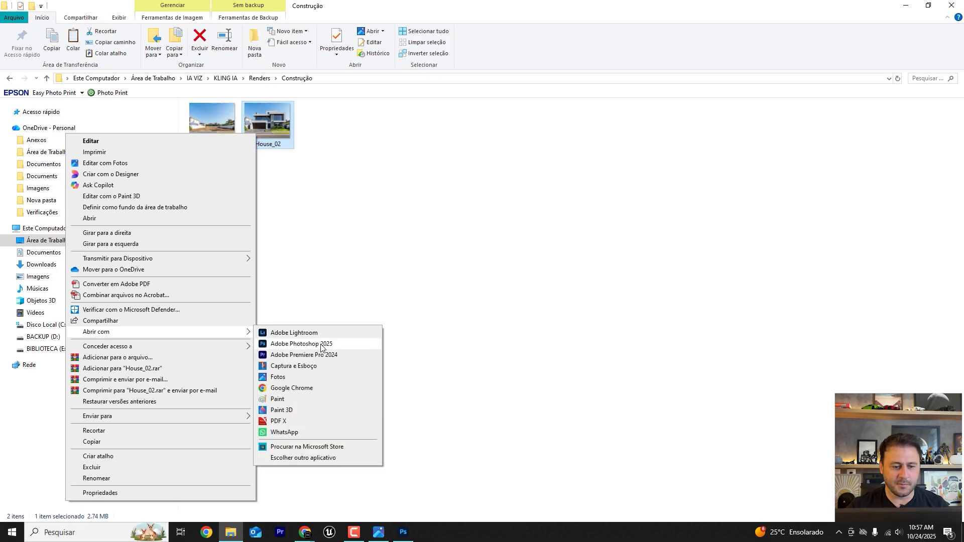
left_click(324, 344)
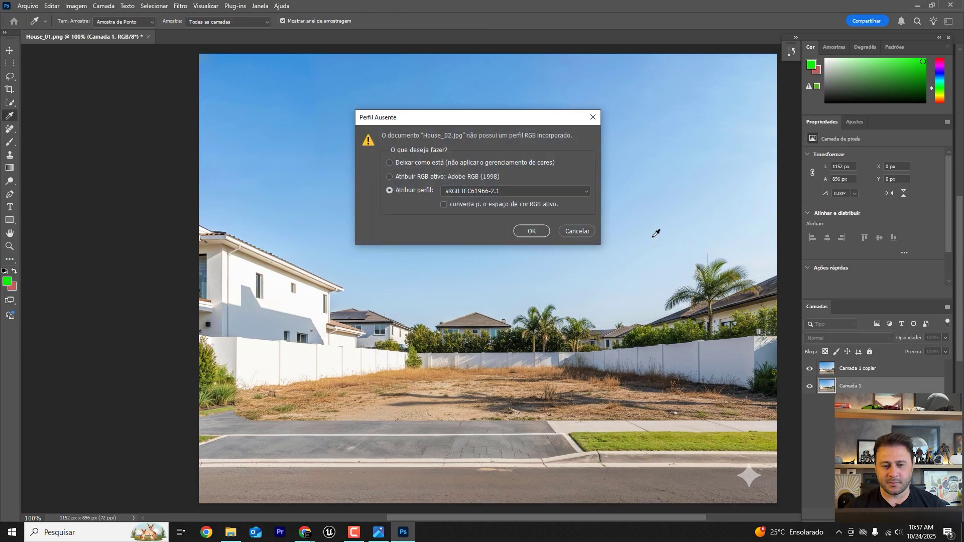
left_click(531, 227)
Copy the entire House_02 image and paste it as a new layer above Camada 1 in House_01.png
scroll(409, 239, "down", 3)
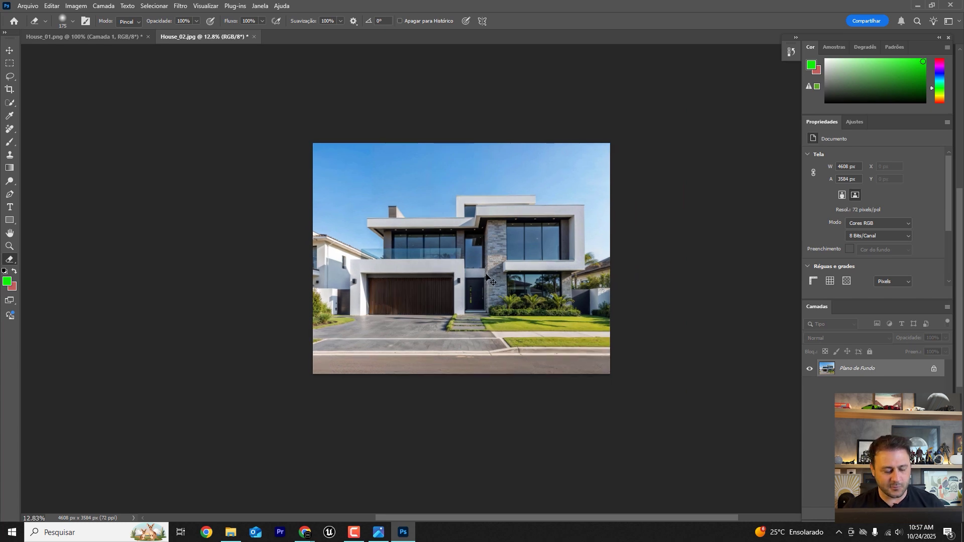
key("ctrl+a")
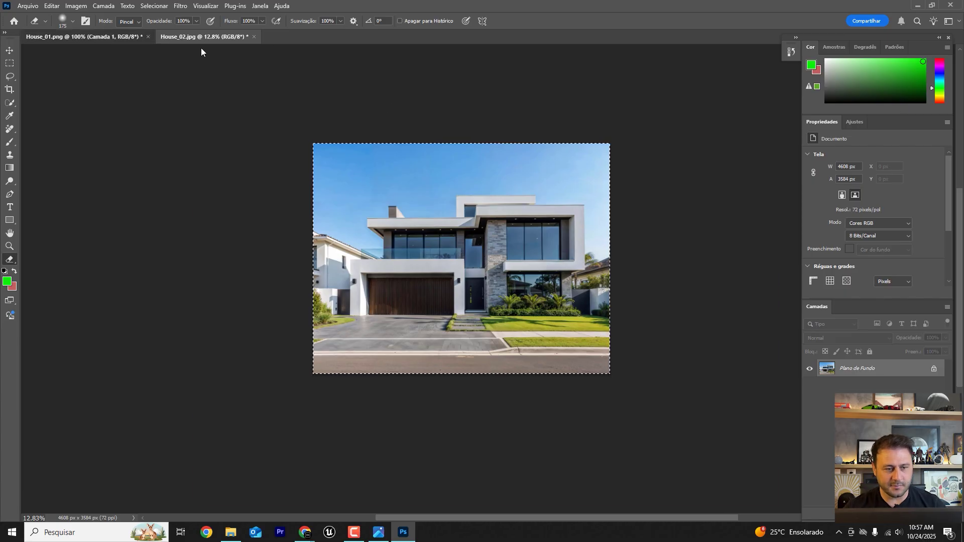
left_click(107, 38)
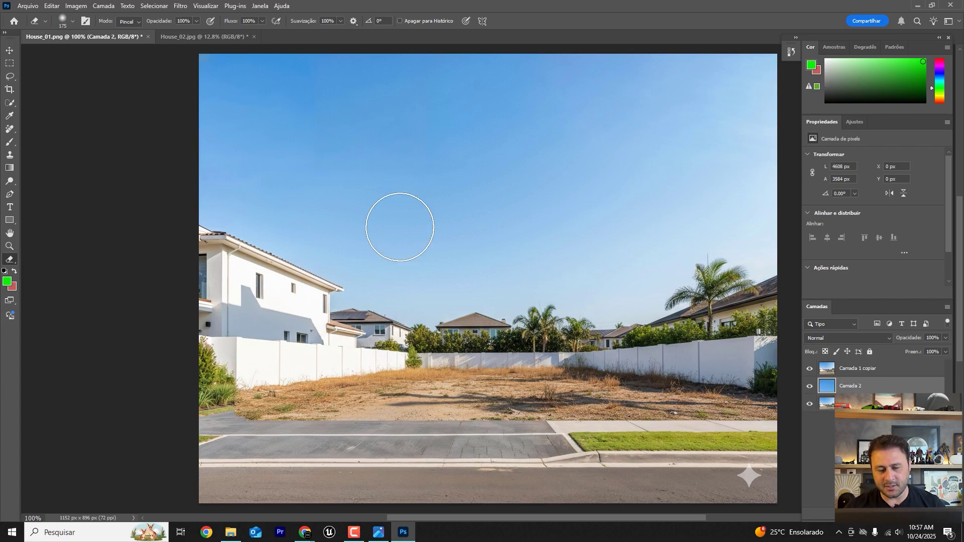
Scale the pasted house layer down with Free Transform to fit the 1152 x 896 px canvas
scroll(271, 261, "down", 5)
left_click(52, 5)
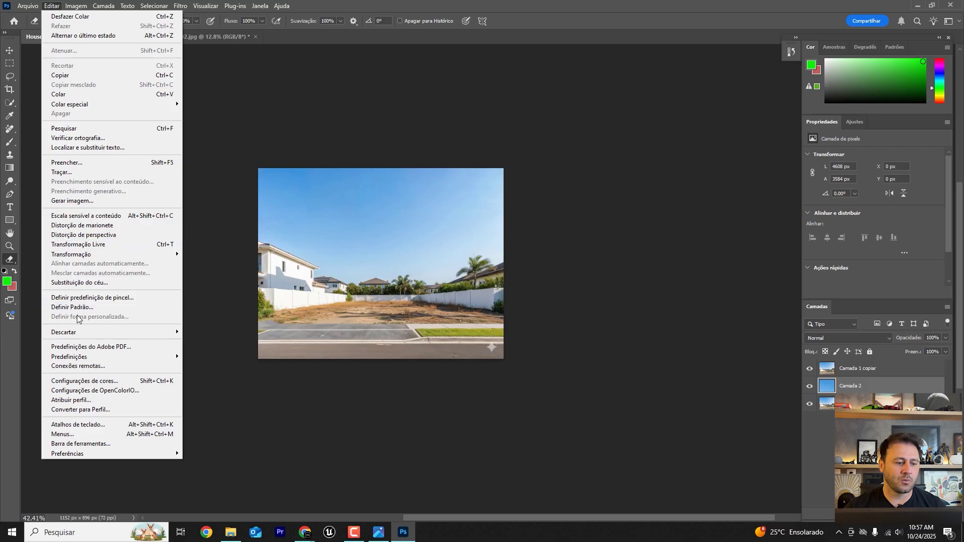
left_click(75, 245)
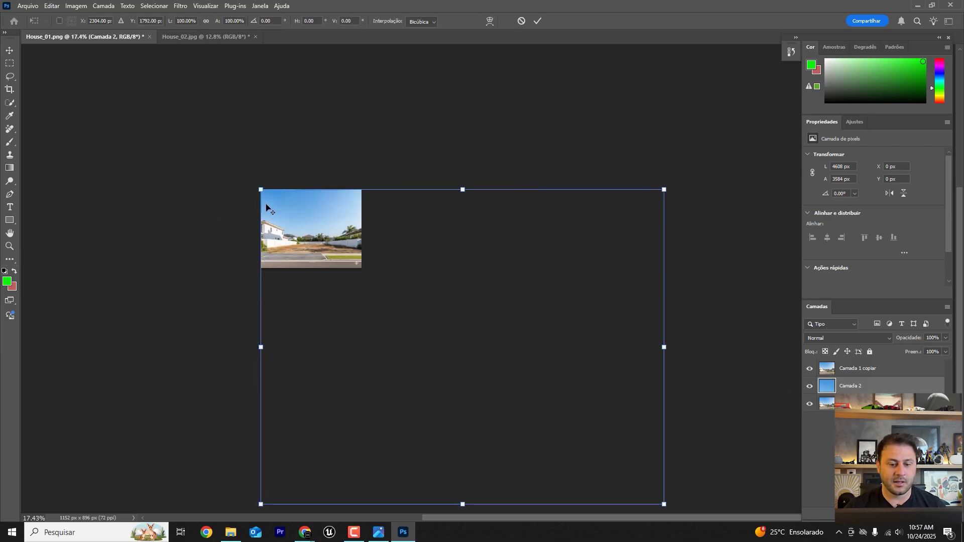
scroll(266, 206, "down", 2)
left_click_drag(539, 410, 339, 234)
scroll(331, 251, "up", 3)
scroll(314, 255, "up", 12)
left_click_drag(381, 281, 361, 264)
key("Return")
key("e")
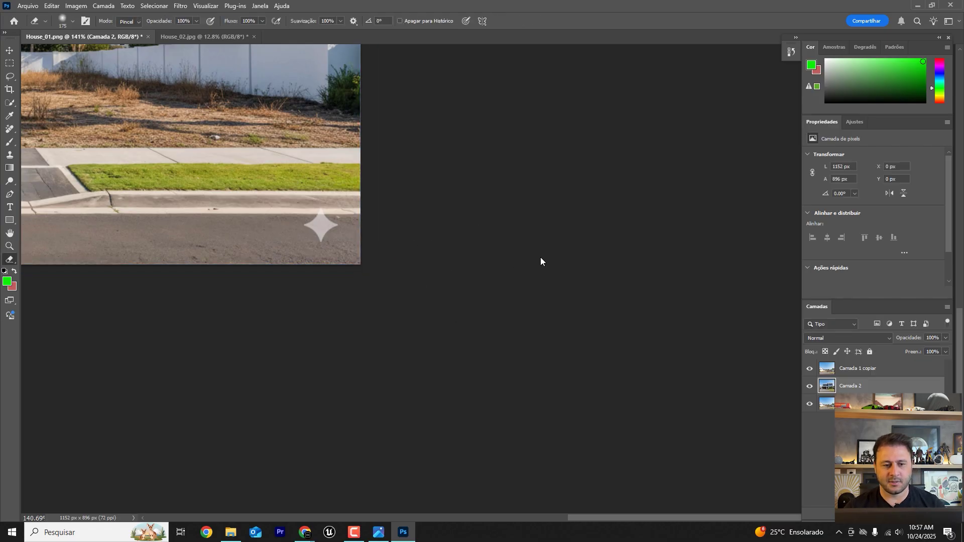
Compare the empty lot with the finished house by toggling the visibility of Camada 1 copiar, leaving that layer hidden
scroll(649, 327, "down", 6)
scroll(129, 105, "up", 2)
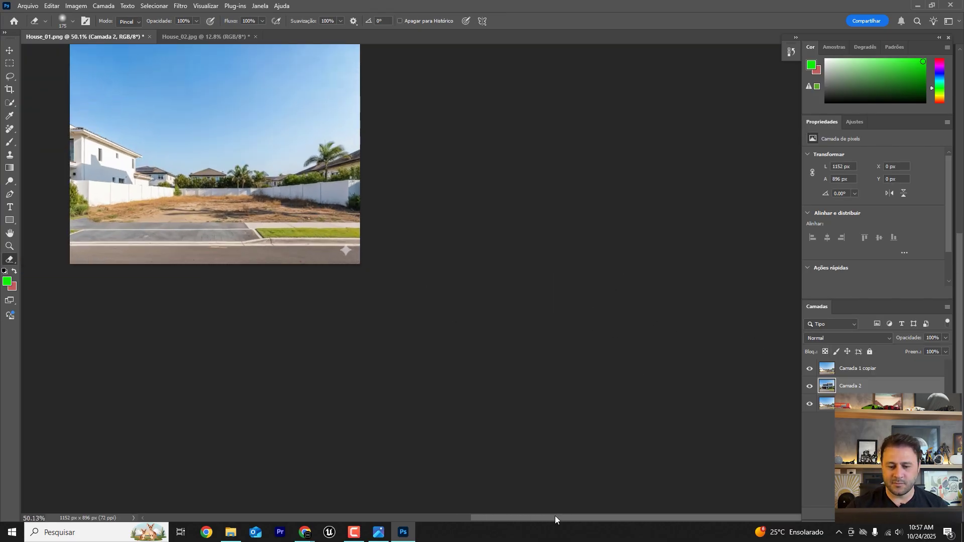
left_click_drag(507, 516, 441, 508)
scroll(624, 88, "up", 2)
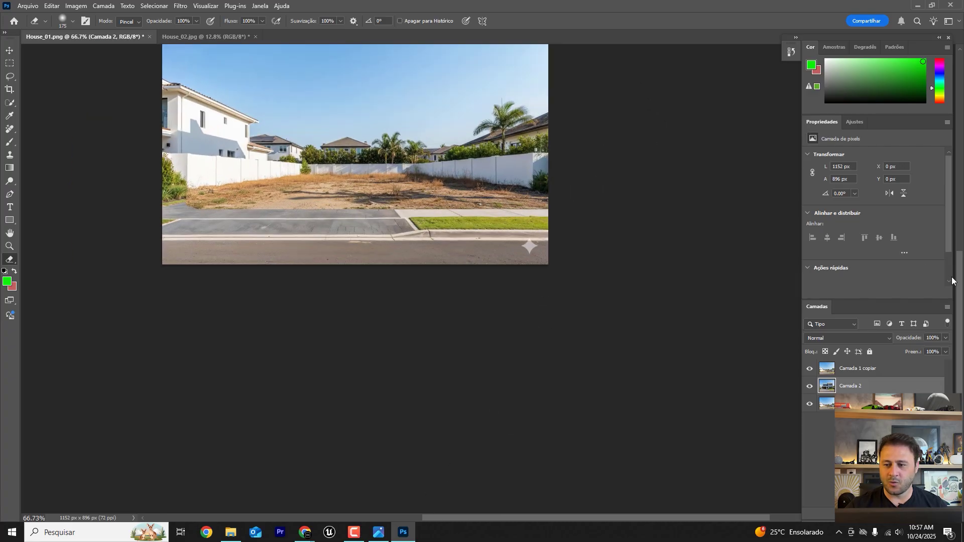
scroll(354, 219, "up", 3)
left_click(809, 370)
left_click(809, 370)
left_click(810, 371)
left_click(810, 370)
left_click(810, 372)
left_click(809, 374)
left_click(809, 374)
left_click(809, 375)
left_click(809, 375)
left_click(809, 376)
left_click(809, 378)
left_click(809, 378)
left_click(809, 378)
left_click(809, 379)
left_click(808, 380)
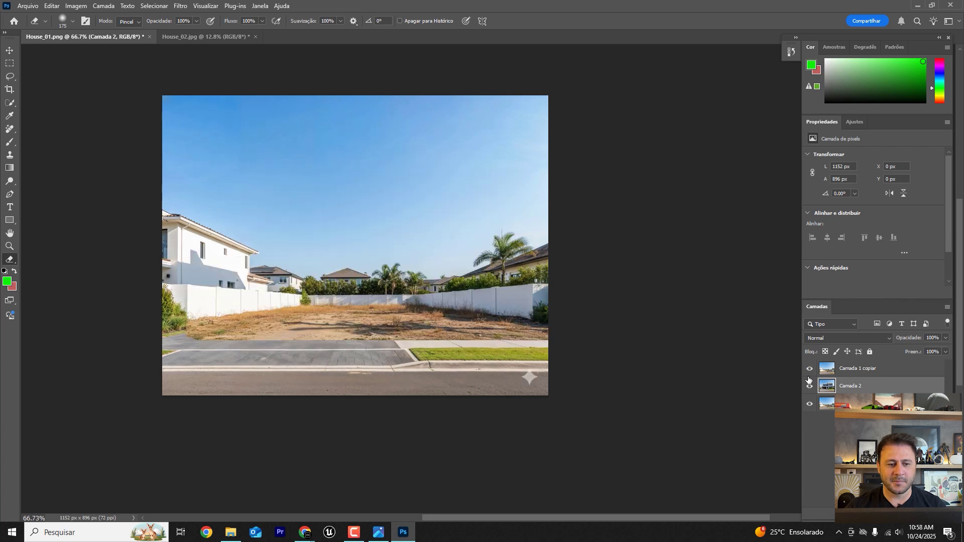
left_click(808, 380)
key("alt+]")
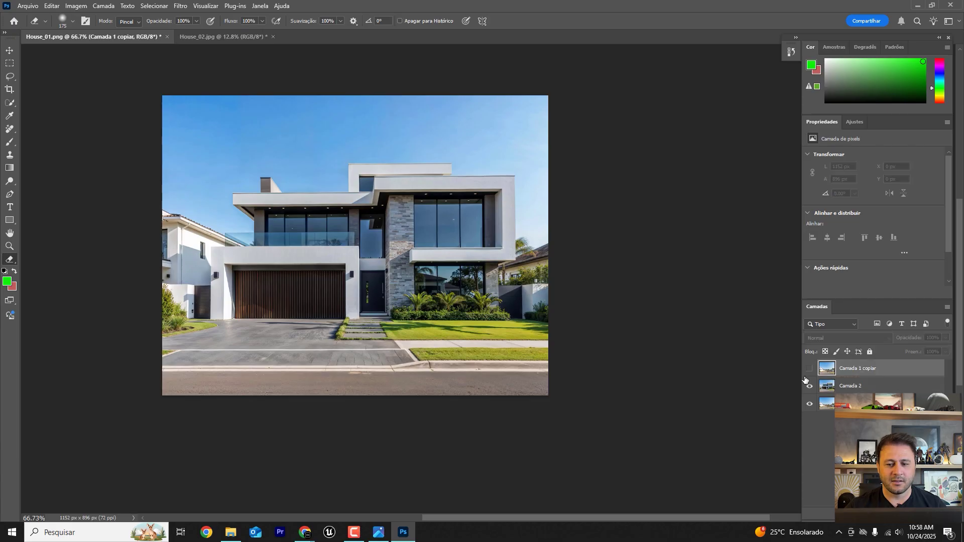
double_click(806, 380)
left_click(695, 82)
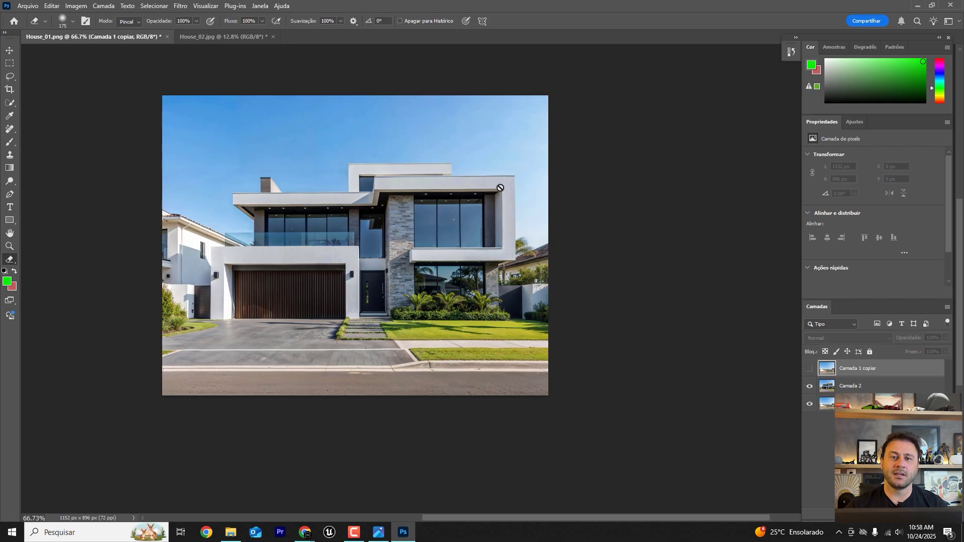
Check the House_01 and House_02 files in the Construção folder in File Explorer
left_click(230, 532)
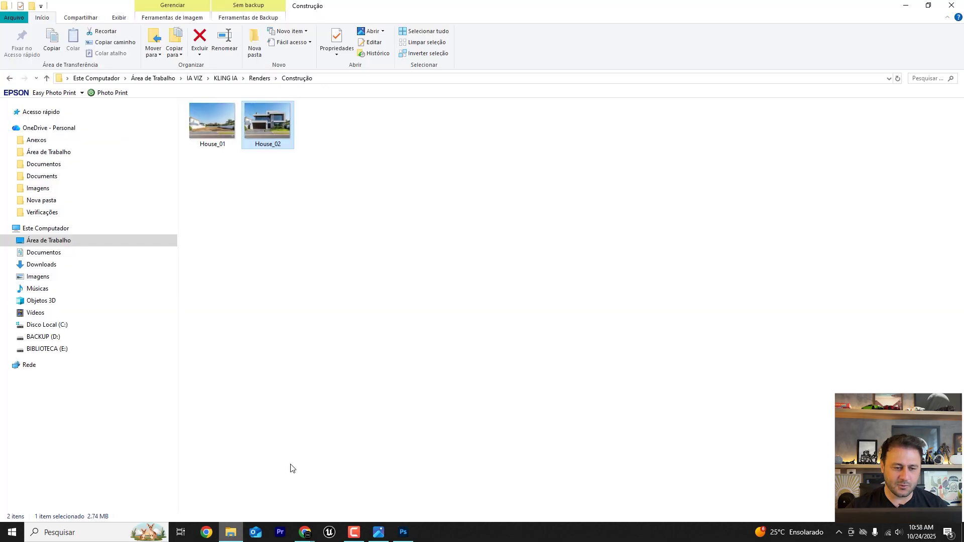
left_click(333, 170)
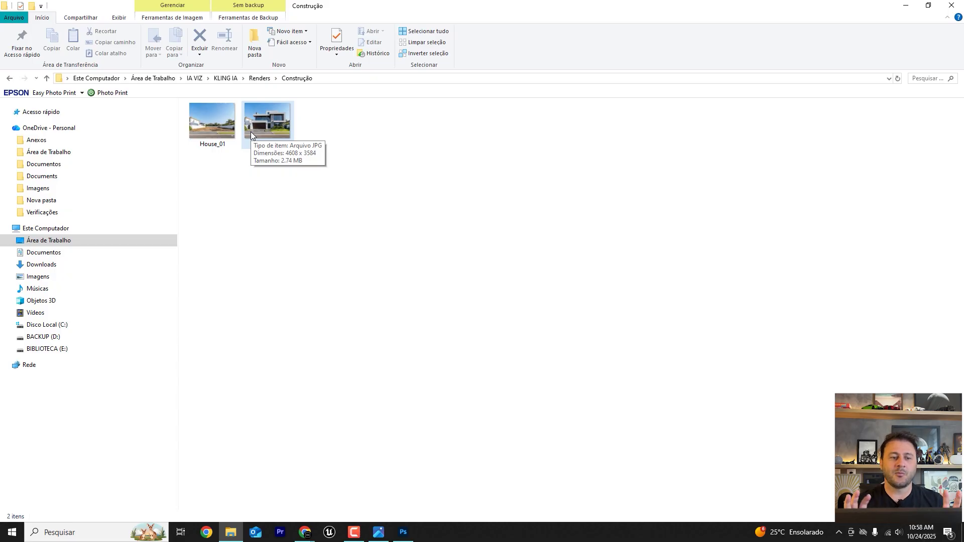
left_click(905, 6)
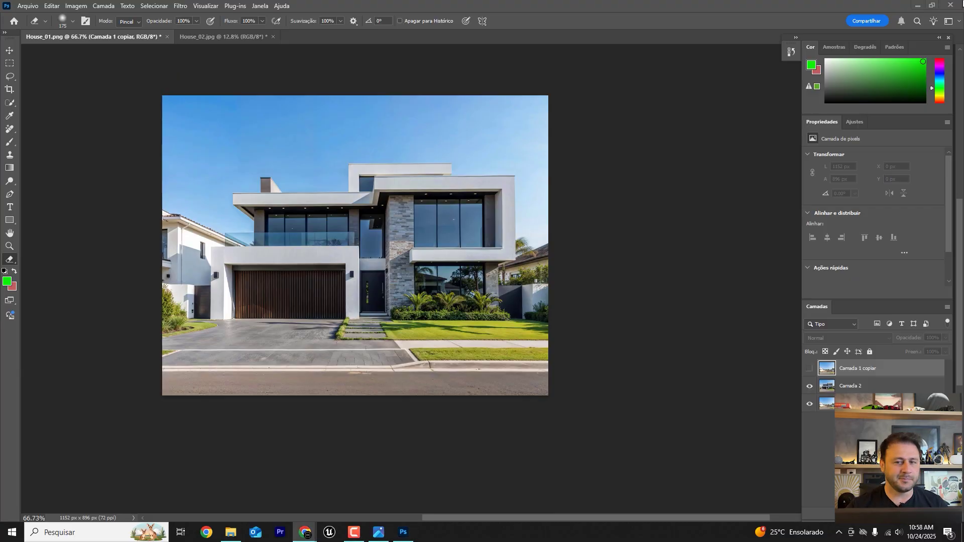
Switch to ChatGPT in the browser and start a message with the line "Crie um prompt otimizado para Kling IA:"
left_click(917, 5)
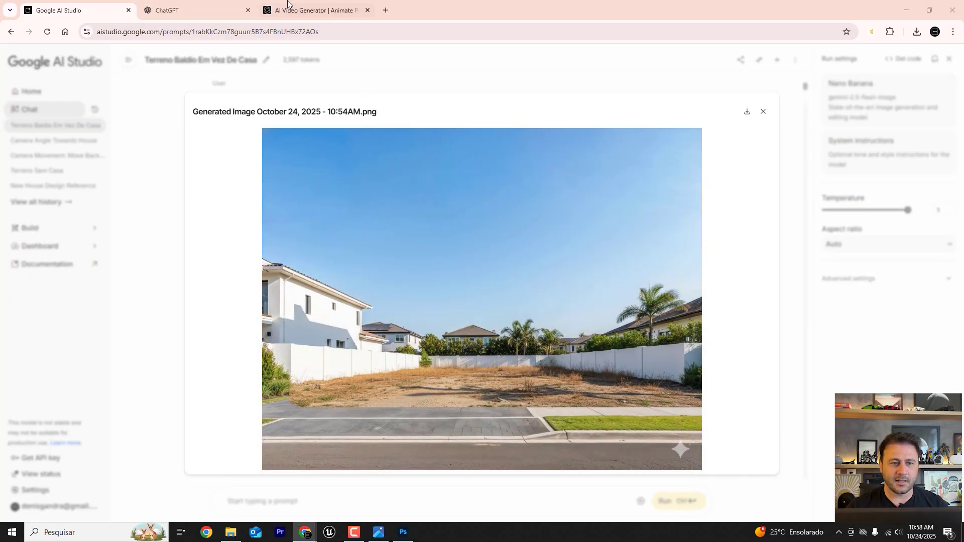
left_click(204, 4)
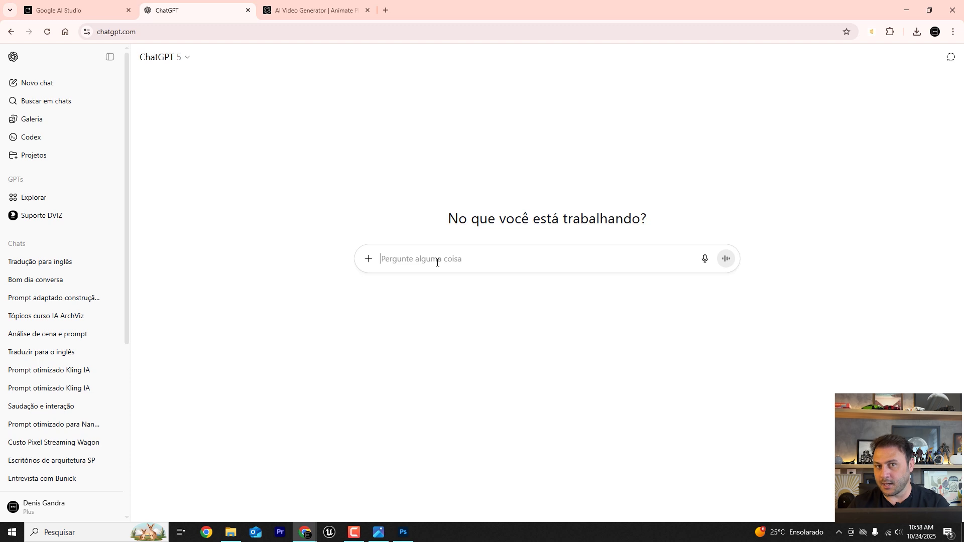
type("Crie ")
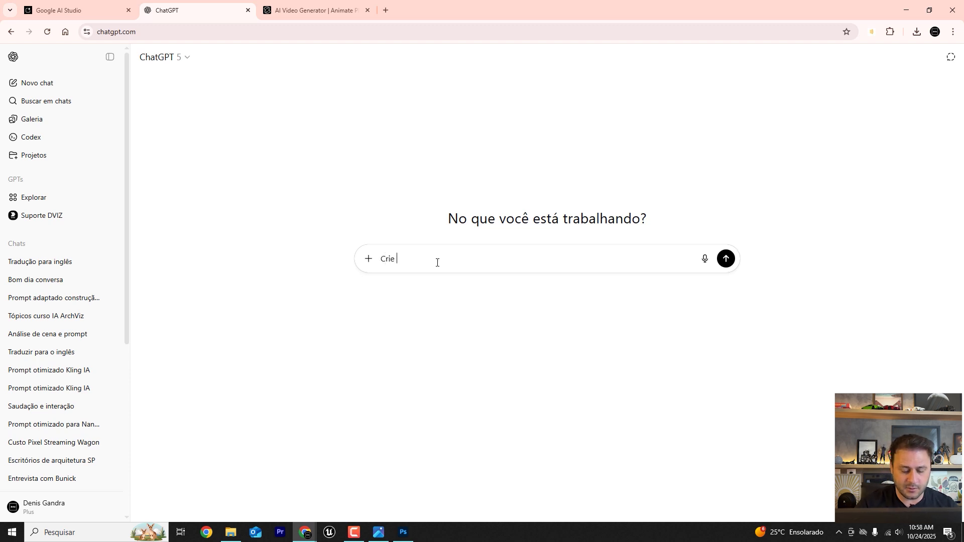
type("um prompt otimizado para Kling IA")
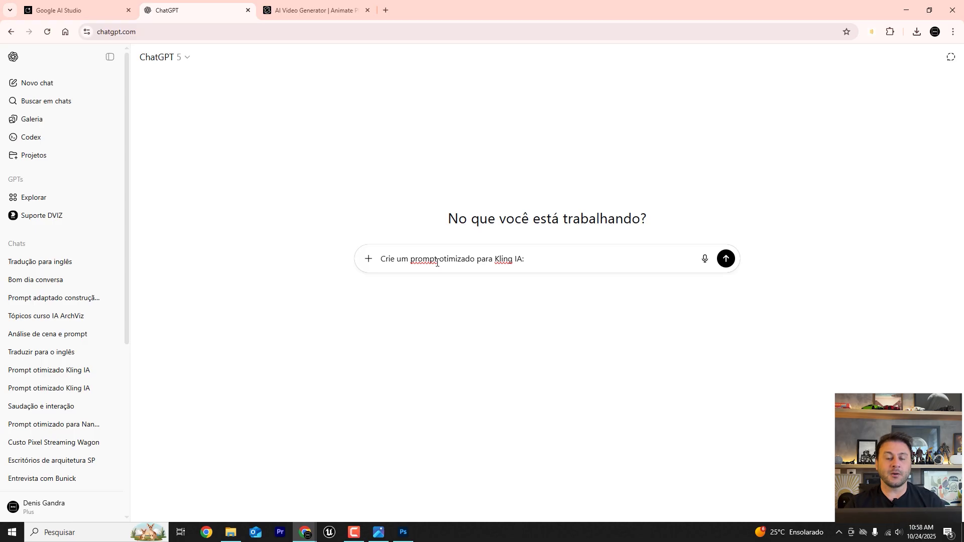
type(":")
key("shift+Return")
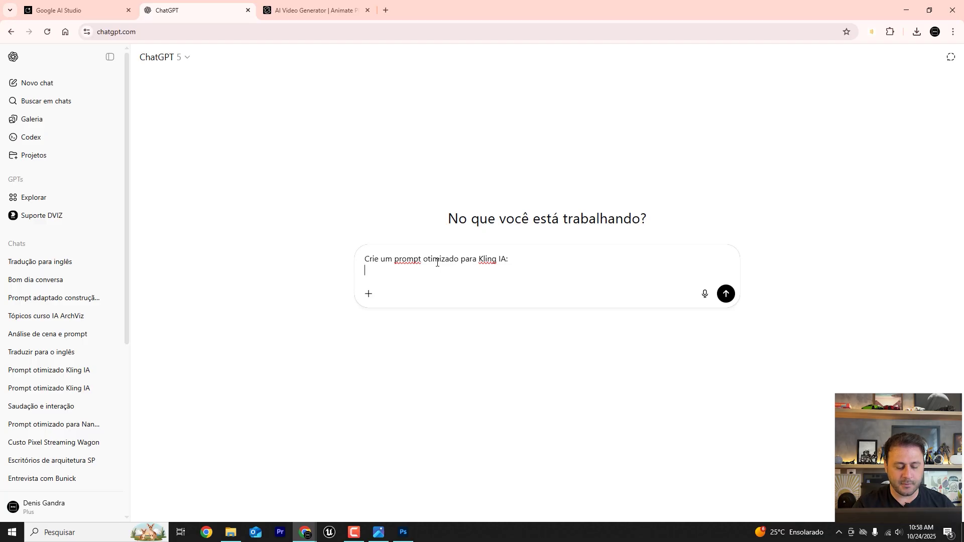
Describe the first image on a new line: "Terei duas Imagens, Uma imagem que é a imagem 01 (imagem com terreno baldio)"
type("Tere")
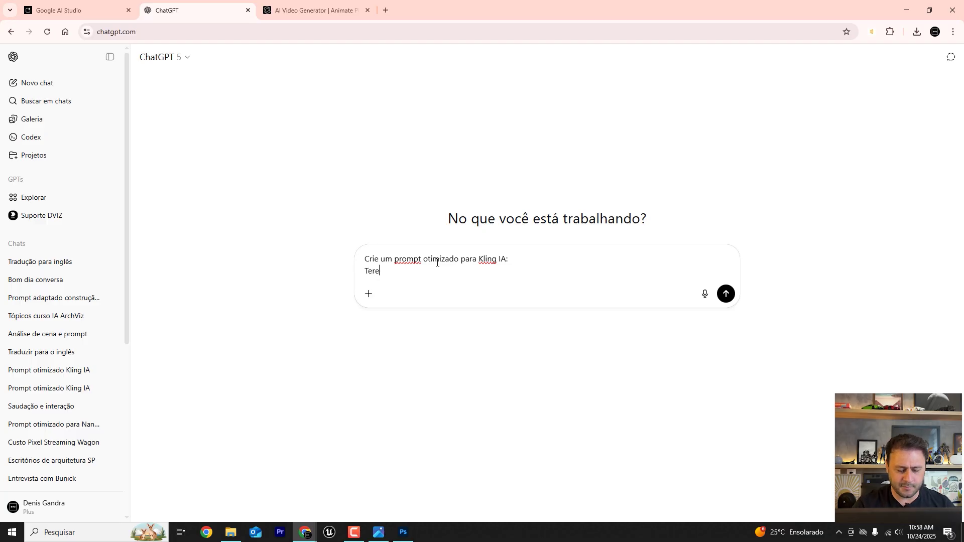
type("i duas Imagem")
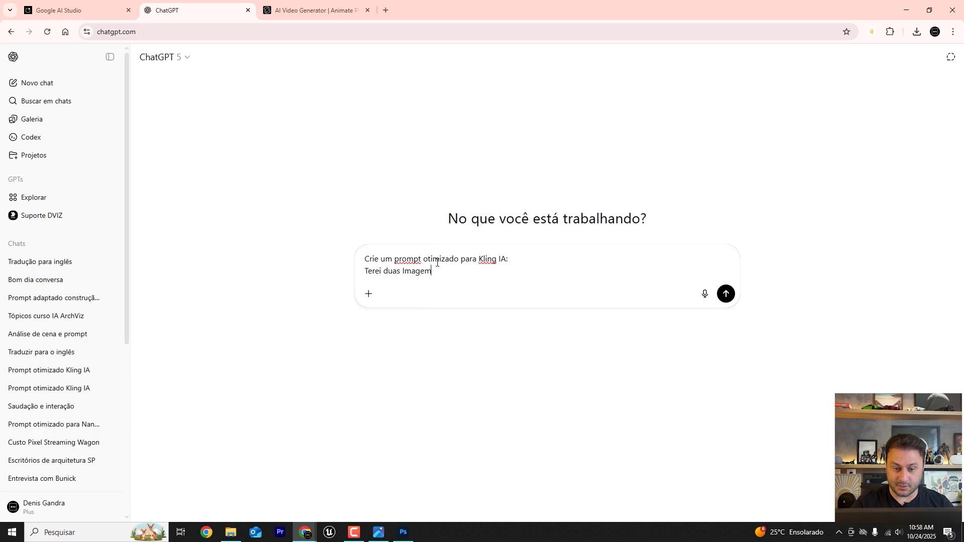
key("BackSpace")
type("ns")
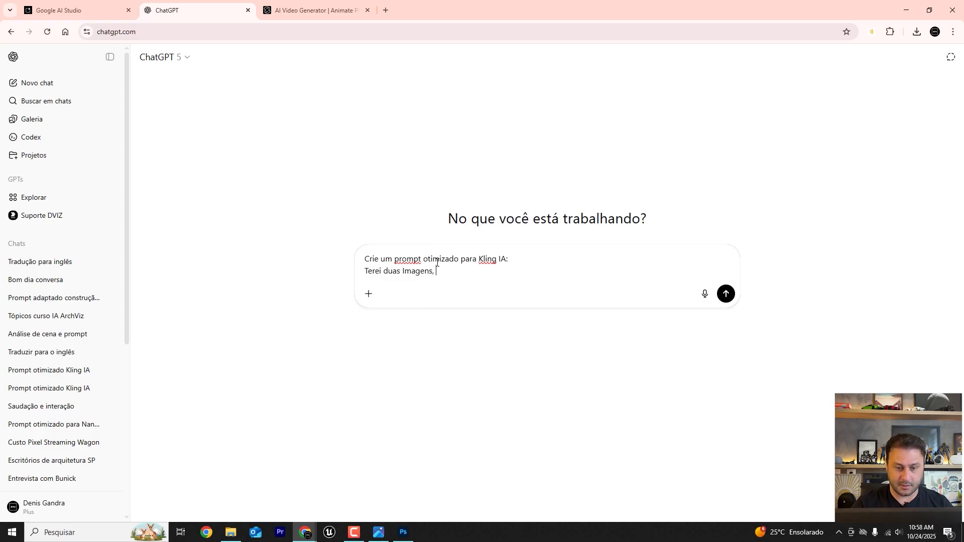
type(", Uma ")
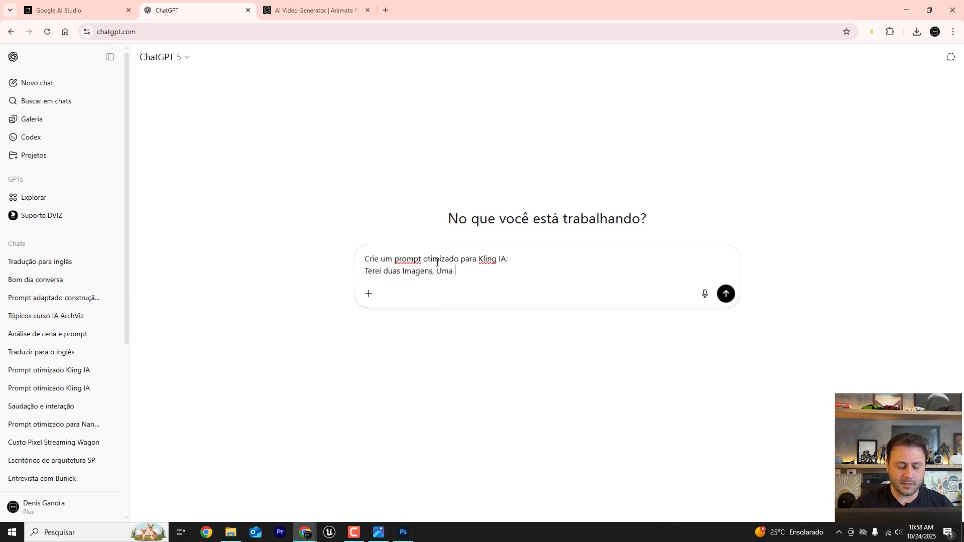
type("imagem que é ")
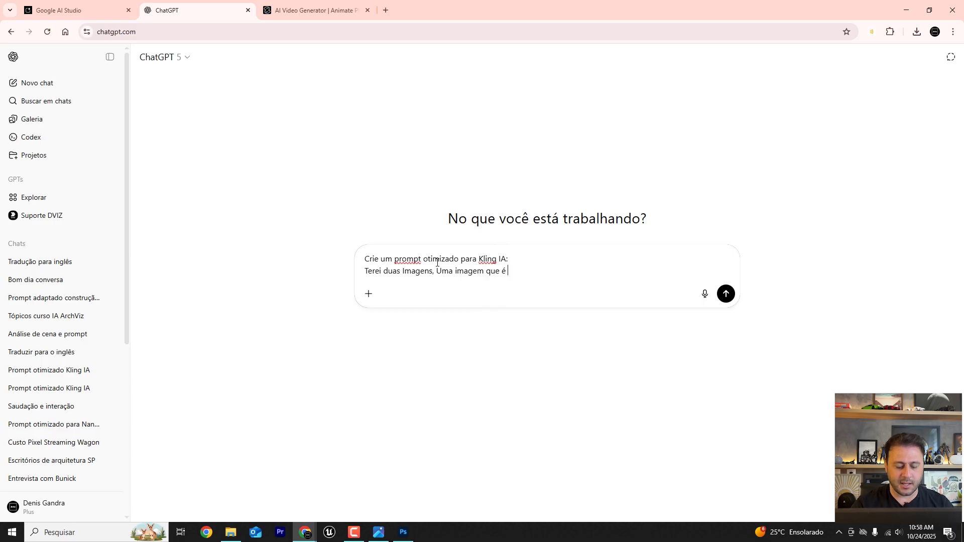
type("a imagem 01")
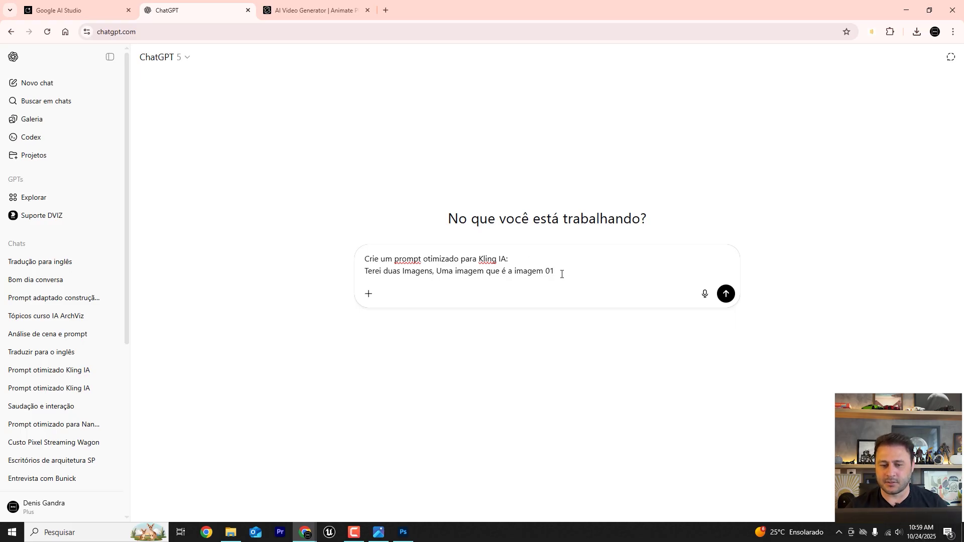
type("(imagem ")
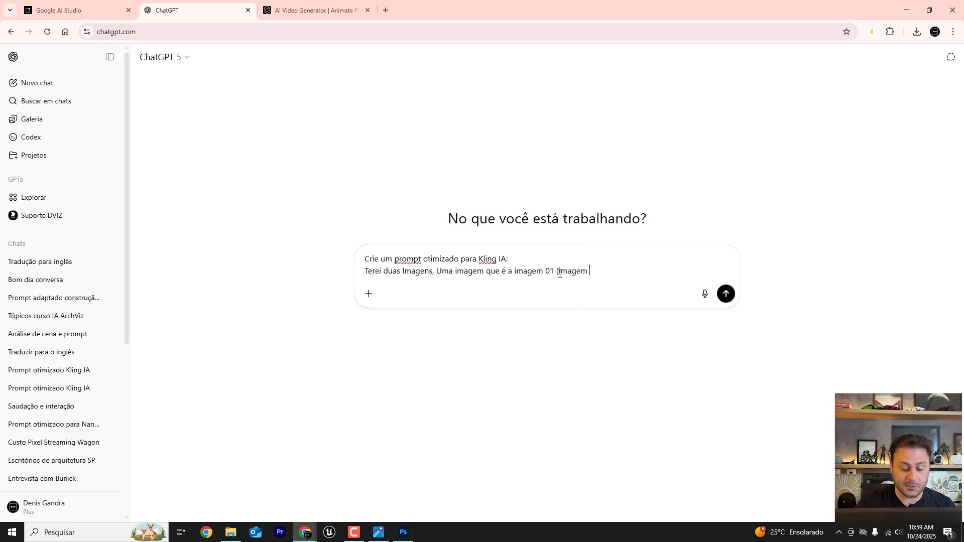
type("com terreno ba")
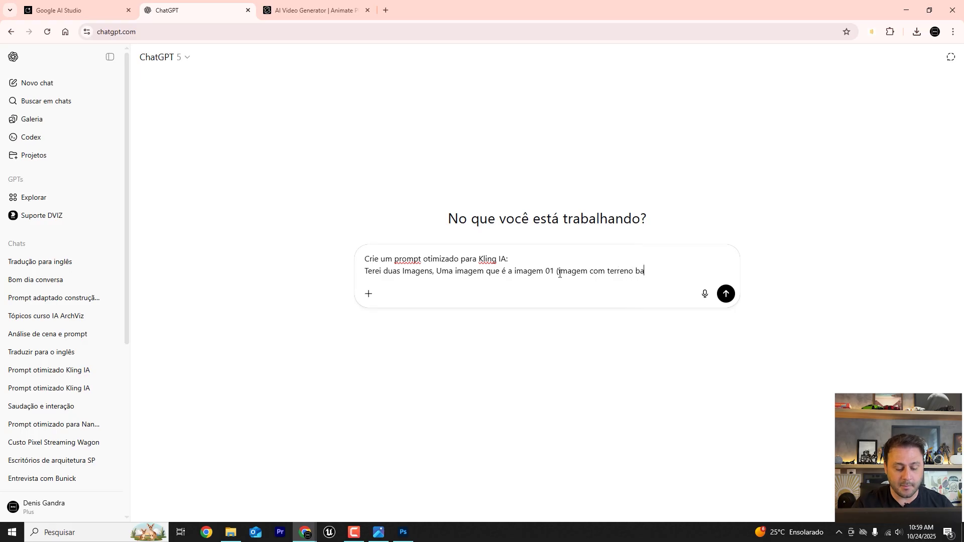
type("ldio)")
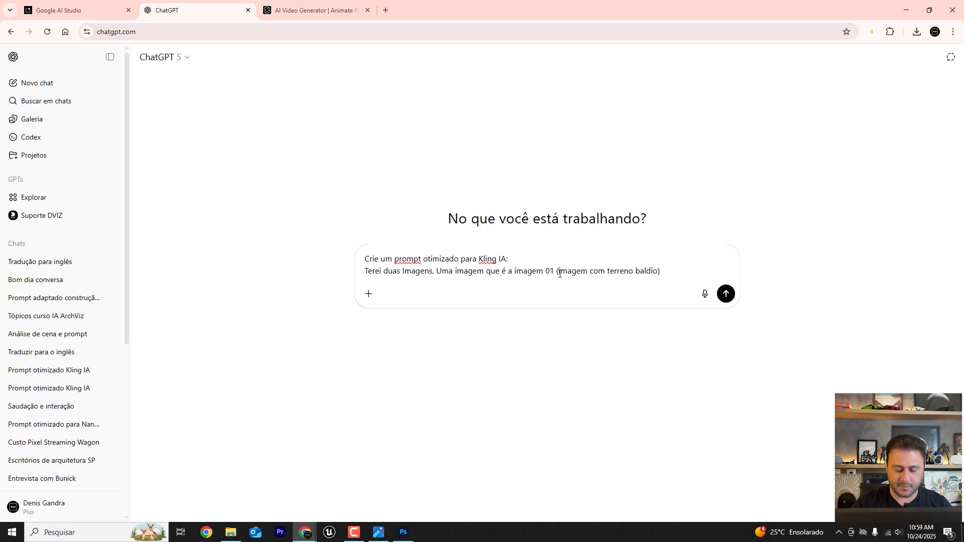
Continue the sentence with "e a imagem 02( que é a imagem com a casa construida)." and begin a new line
type(" e a imagem ")
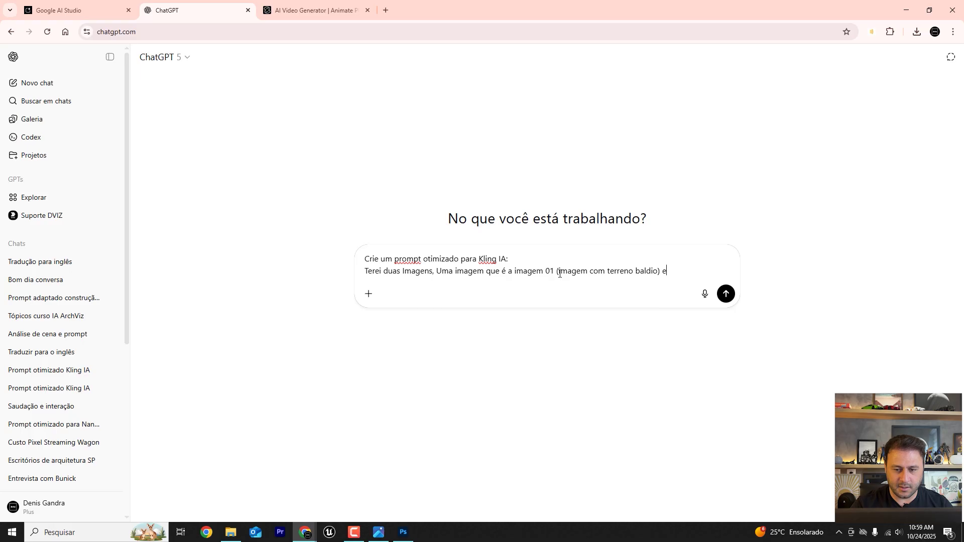
type("02")
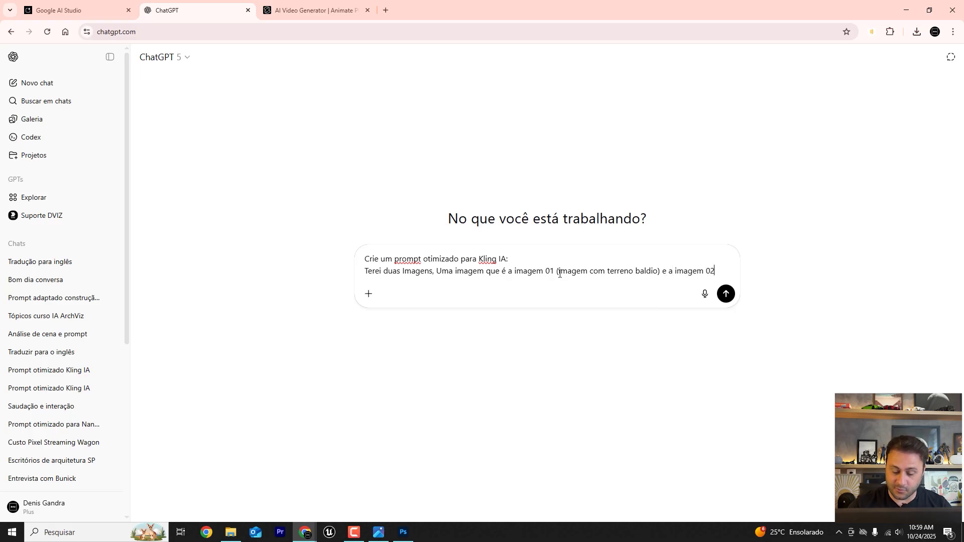
type("( que é a i")
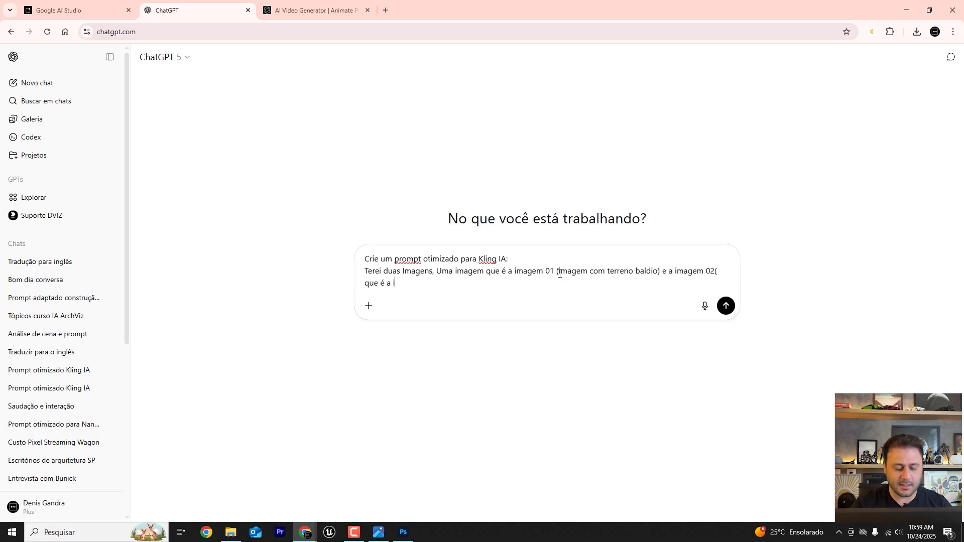
type("magem com a casa construida")
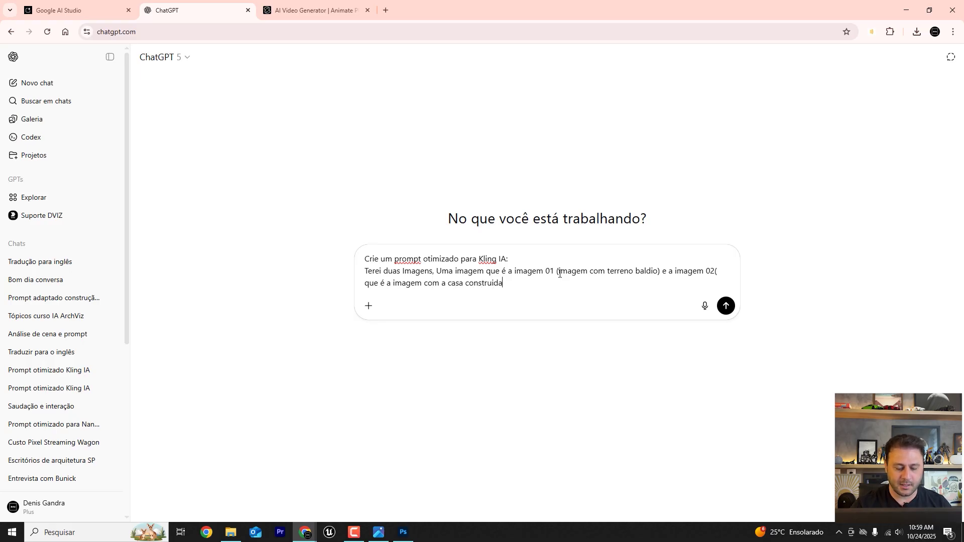
type(".")
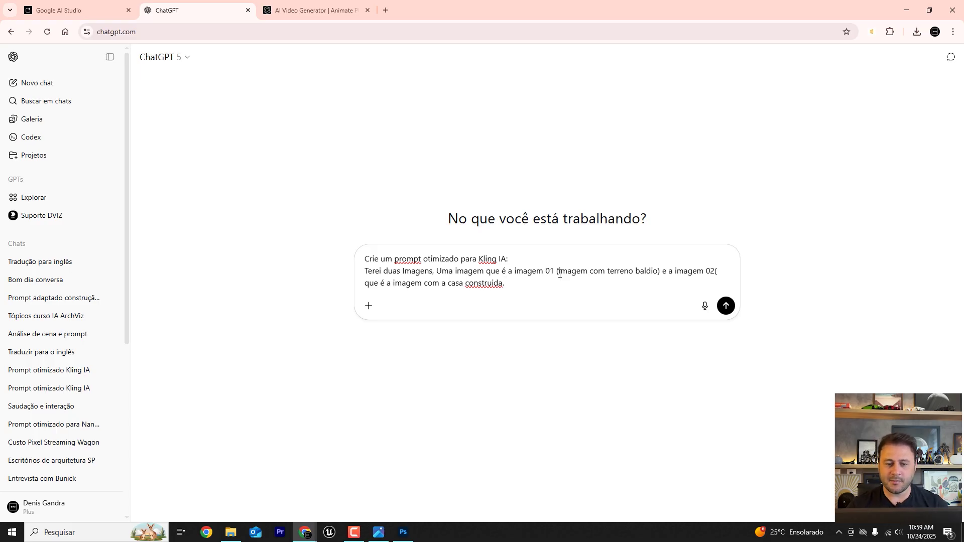
key("BackSpace")
type(")")
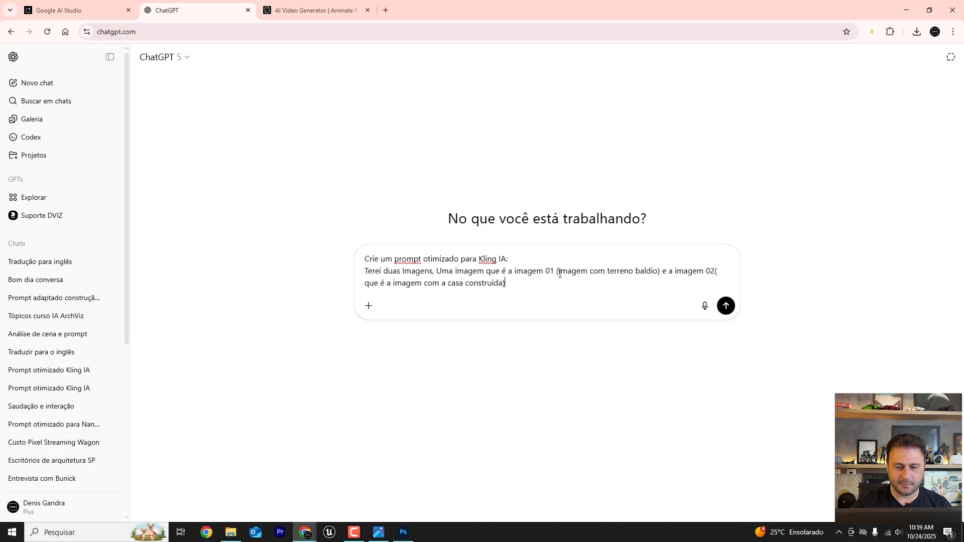
type(">")
key("BackSpace")
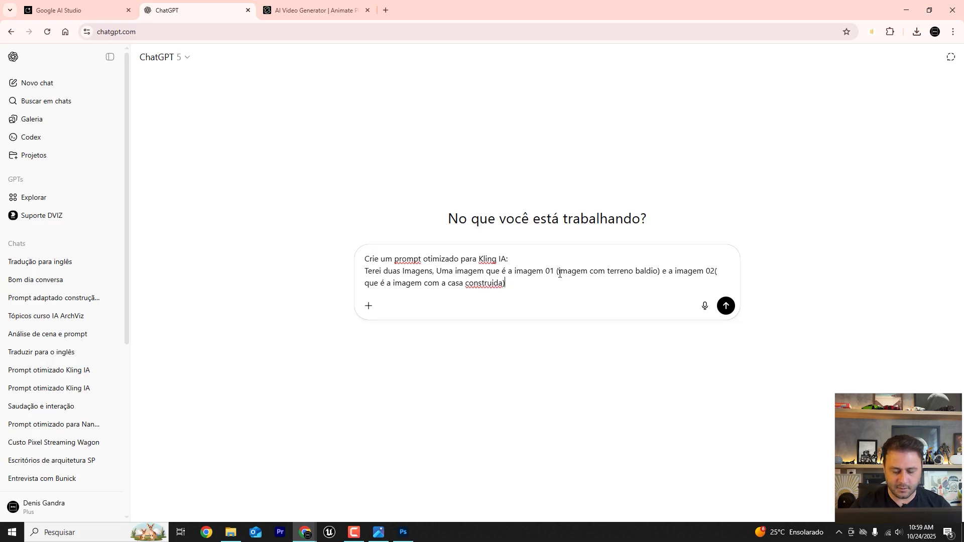
type(".")
key("shift+Return")
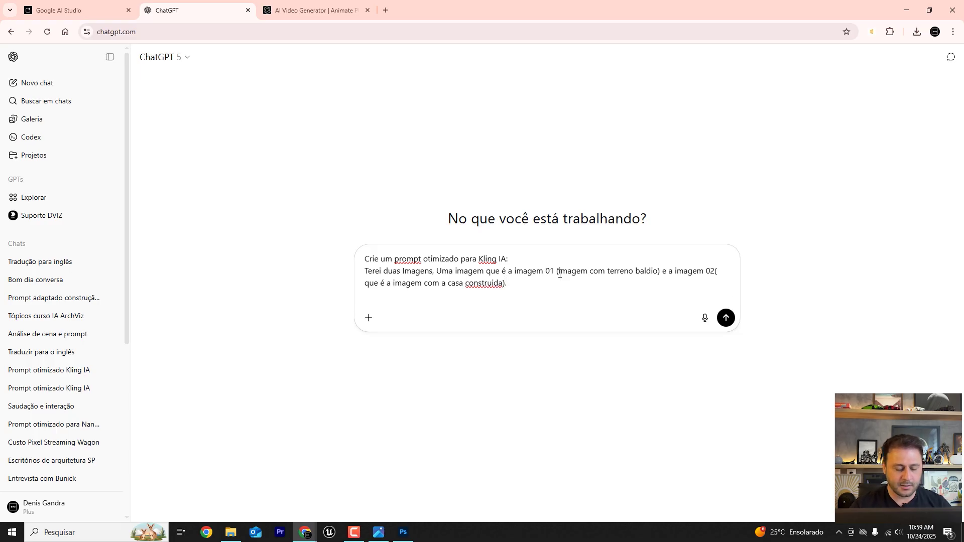
Add the request "Faça uma timelapse de 10 segundos" on the message's last line
type("Faça ")
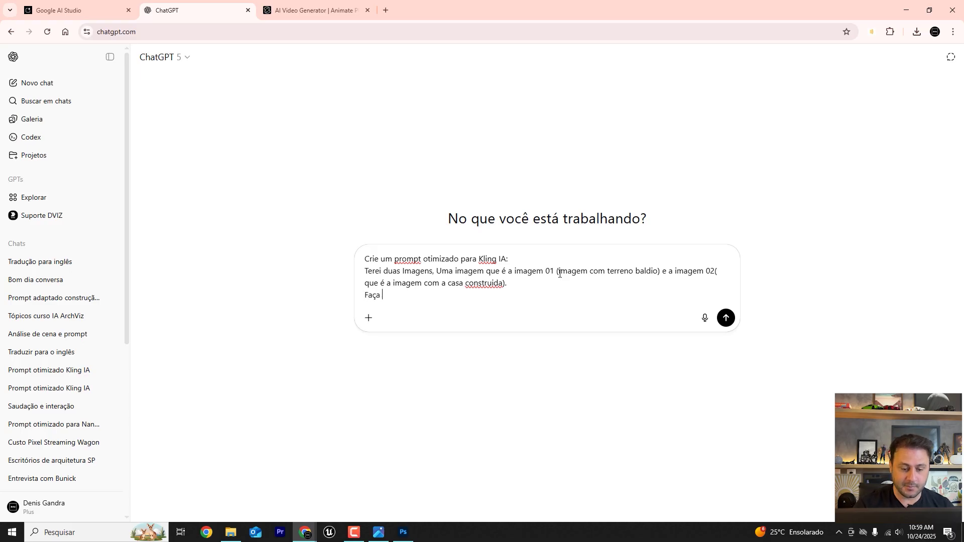
type("uma timel")
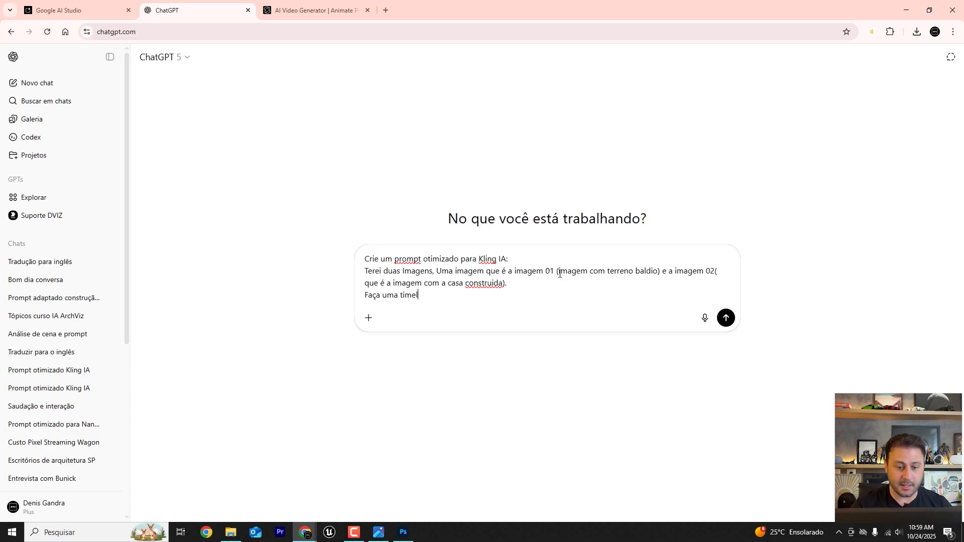
type("apse de 10 segundos")
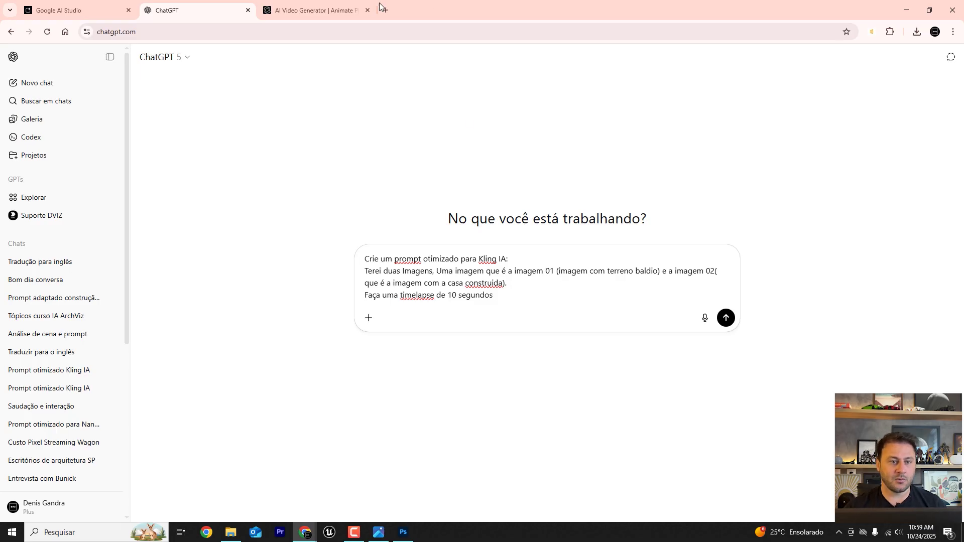
Switch to the Kling AI Video Generator and set the video duration to 5s
left_click(319, 10)
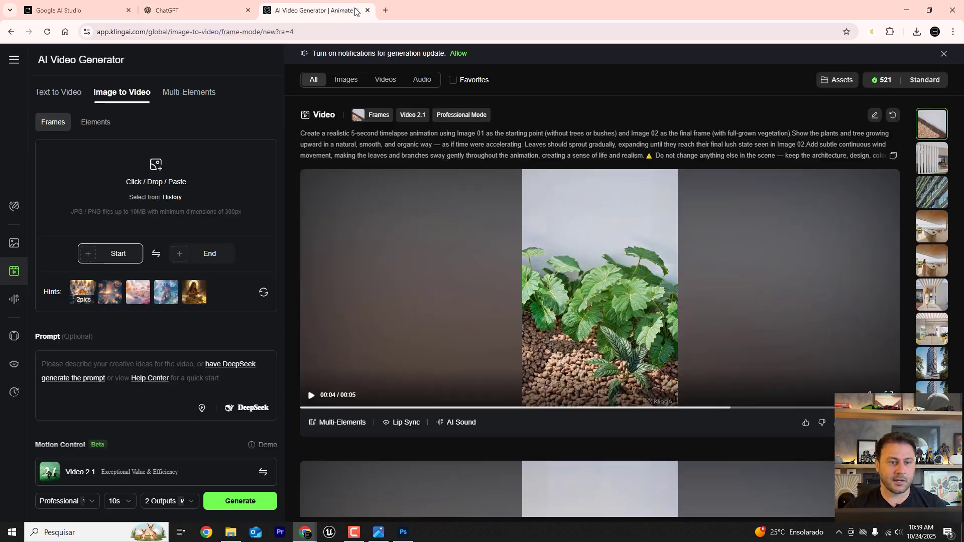
left_click(128, 501)
left_click(120, 458)
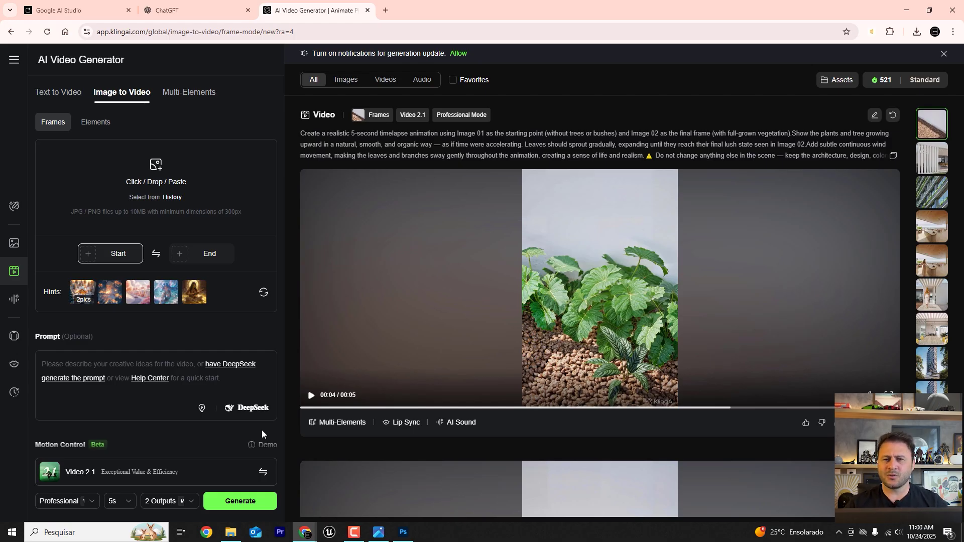
Switch back to ChatGPT and finish the timelapse sentence with "Criando a transição das imagens seguindo alguns estágios.", then begin a new line
left_click(208, 9)
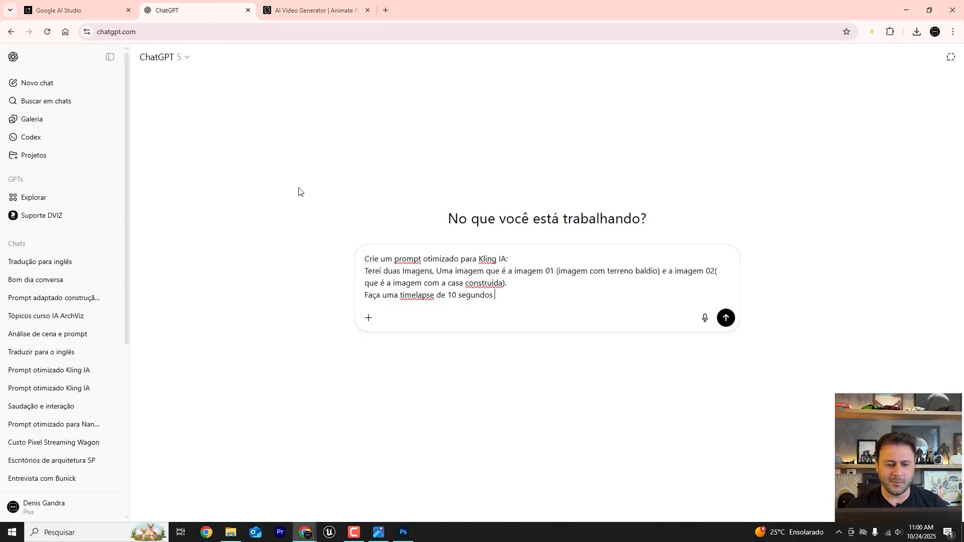
key("BackSpace")
type("Criando ")
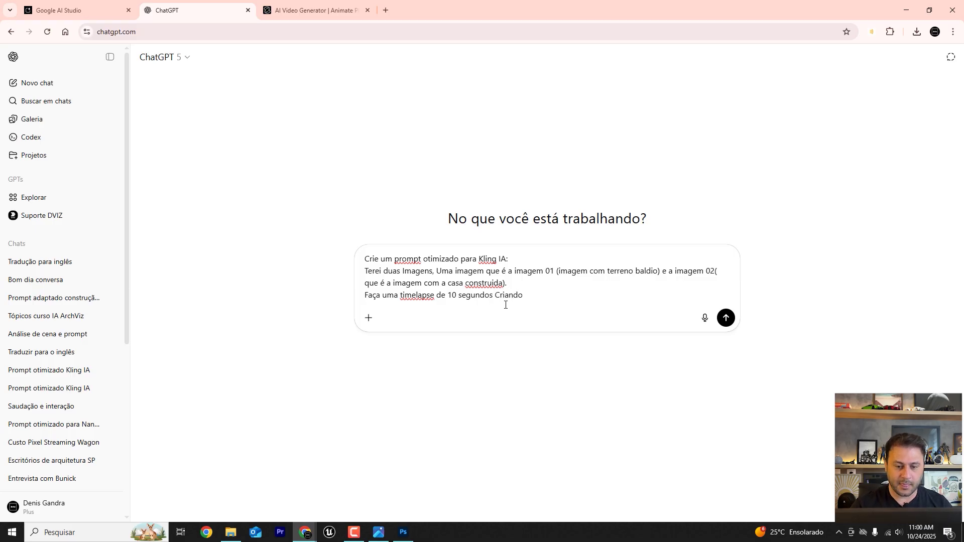
type("a trans")
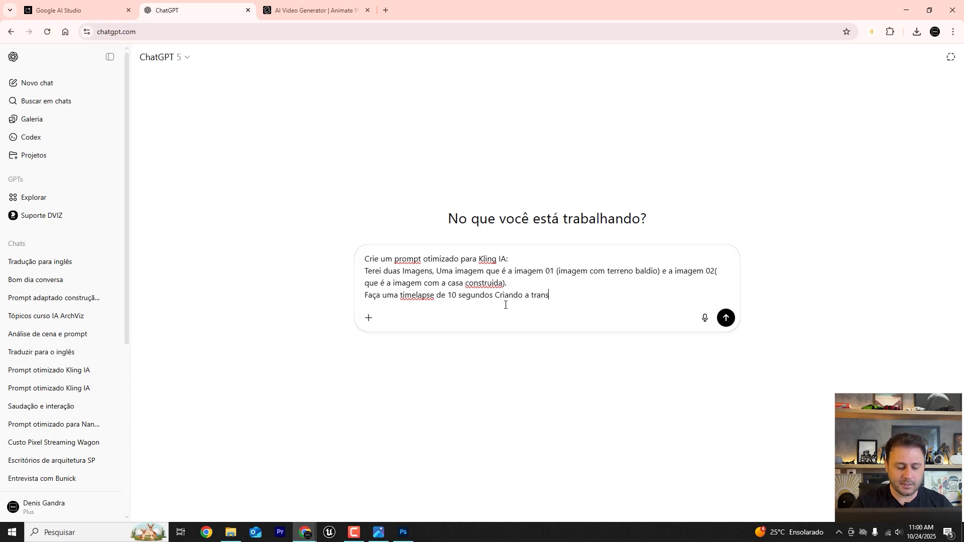
type("ição das imag")
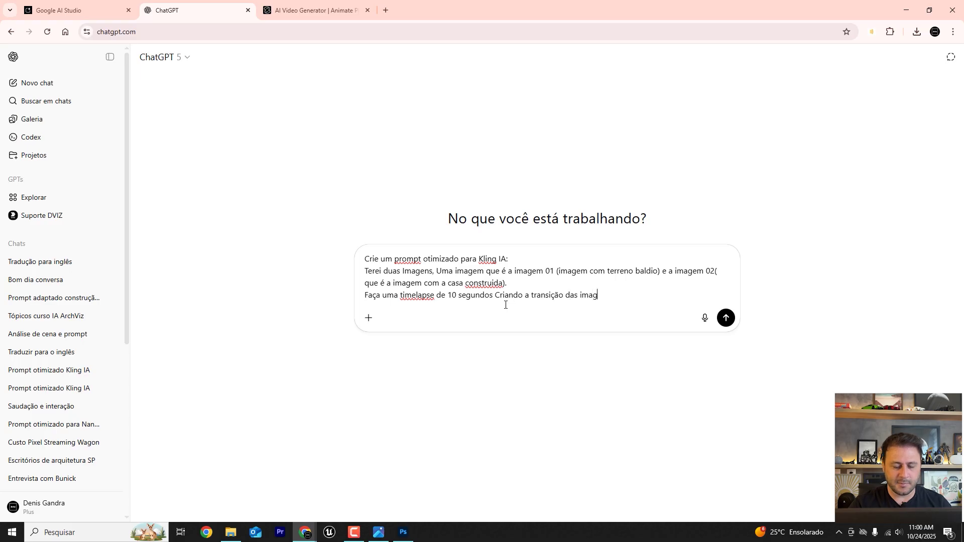
type("ens segui")
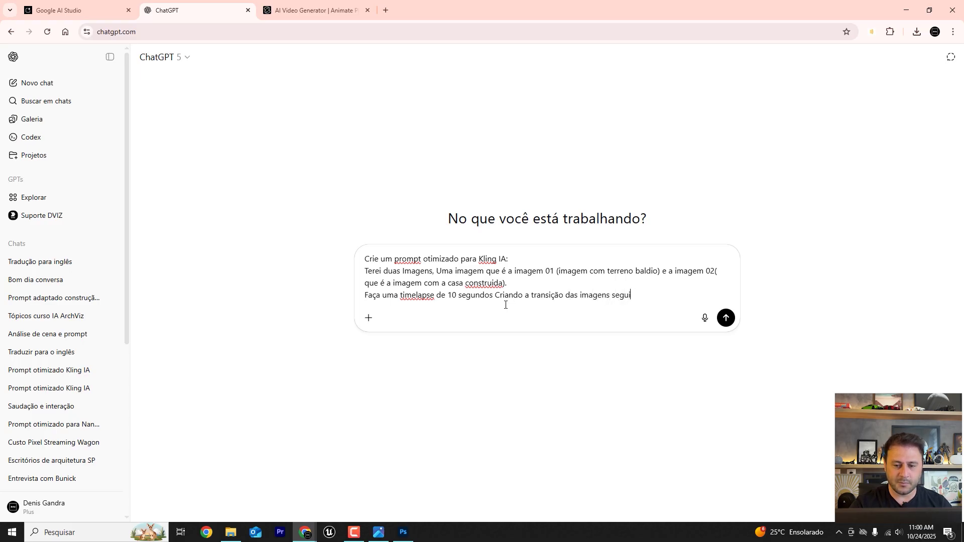
type("ndo alguns es")
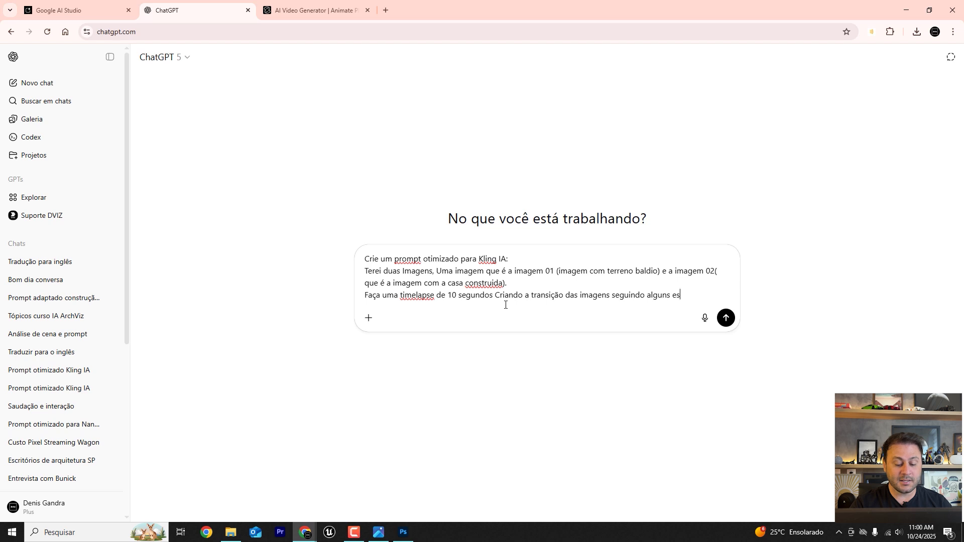
type("tágios.")
key("shift+Return")
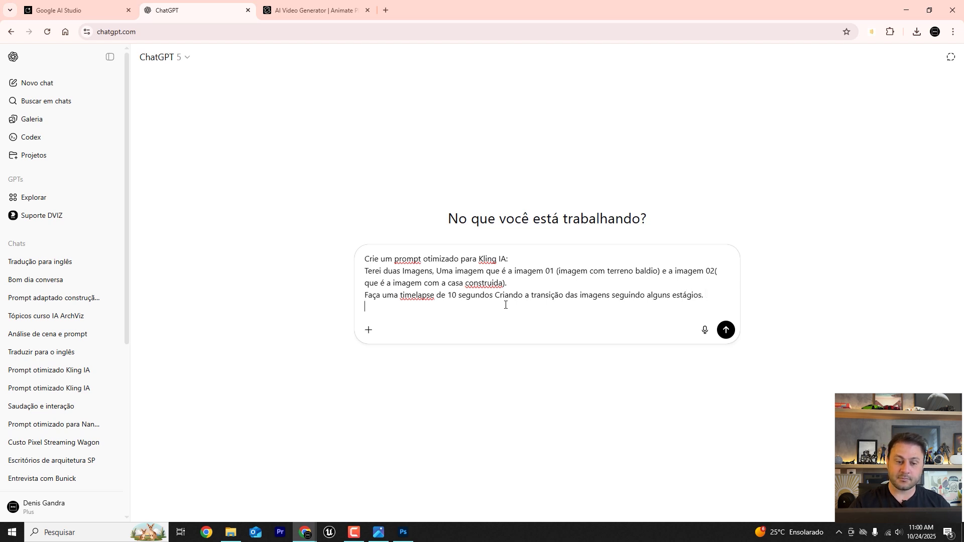
Start a stage entry labelled "Estagio01" below a blank line in the message
type("Estaigo")
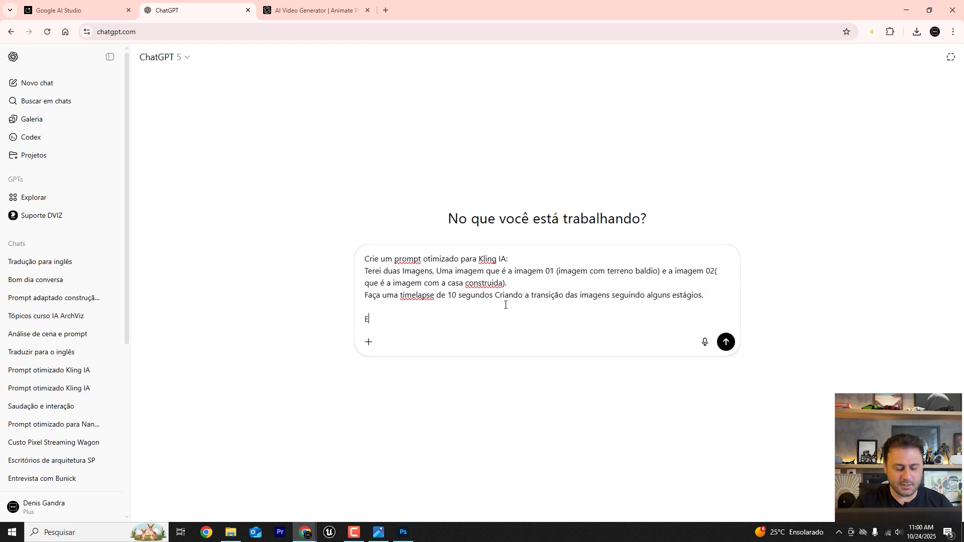
key("BackSpace")
key("BackSpace")
key("BackSpace")
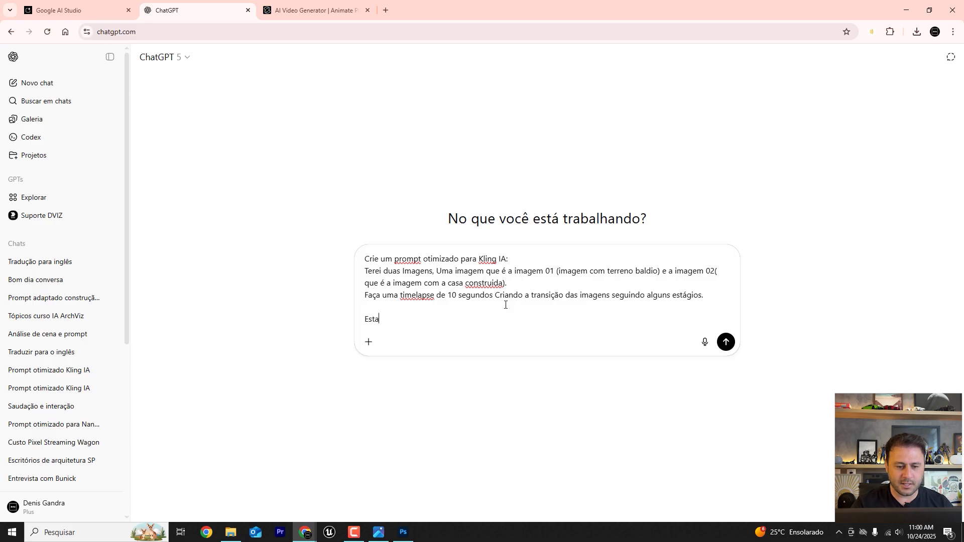
type("gio: ")
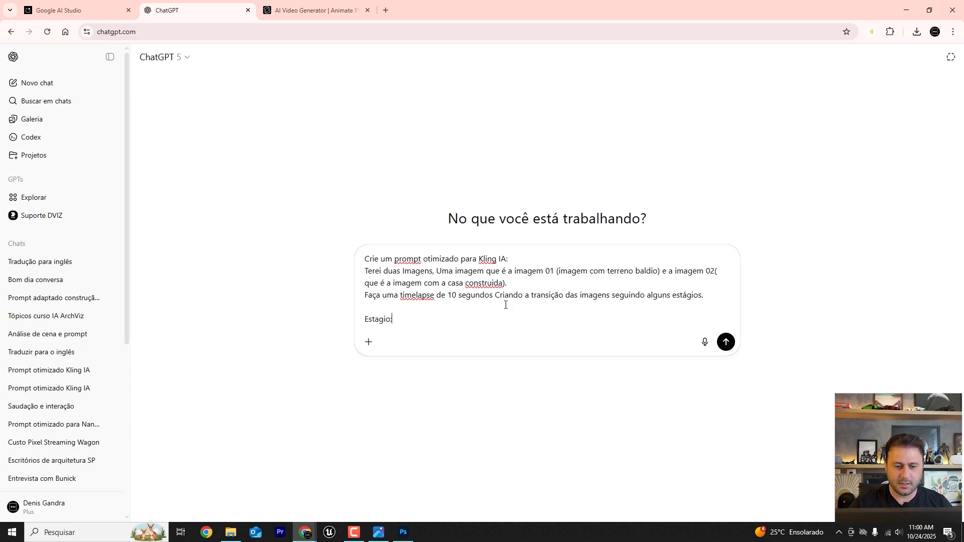
key("BackSpace")
key("BackSpace")
type("01_ ")
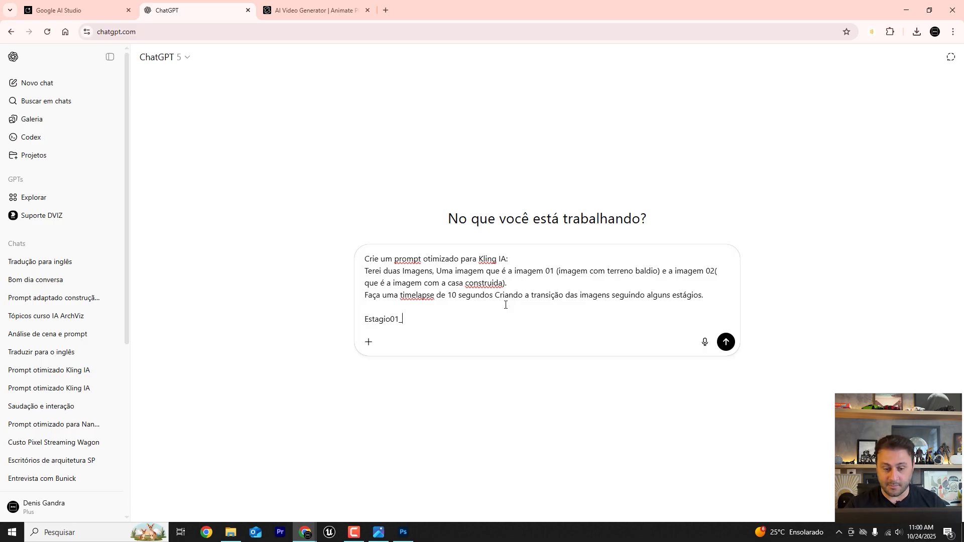
key("BackSpace")
key("BackSpace")
Describe the first stage as "- COnstrutores, chegam no terreno com suas maquinas retro escavadeiras e maquinas de trabalho em terreno"
type("- COnstrutores, c")
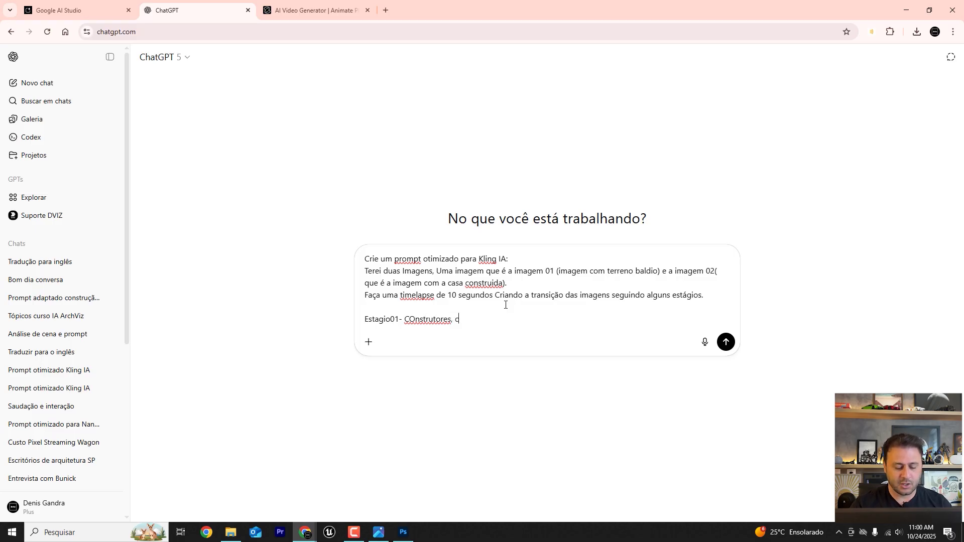
type("hegam no terre")
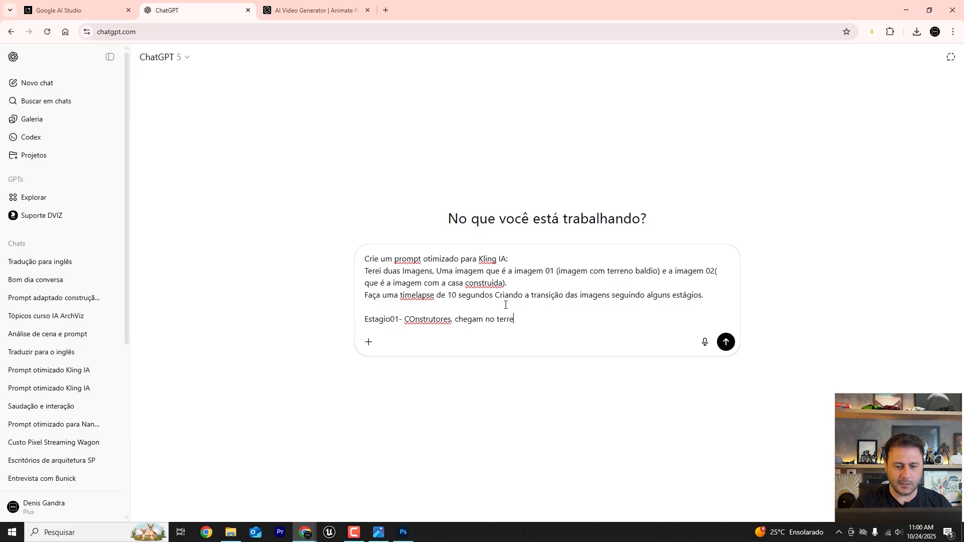
type("no com suas ")
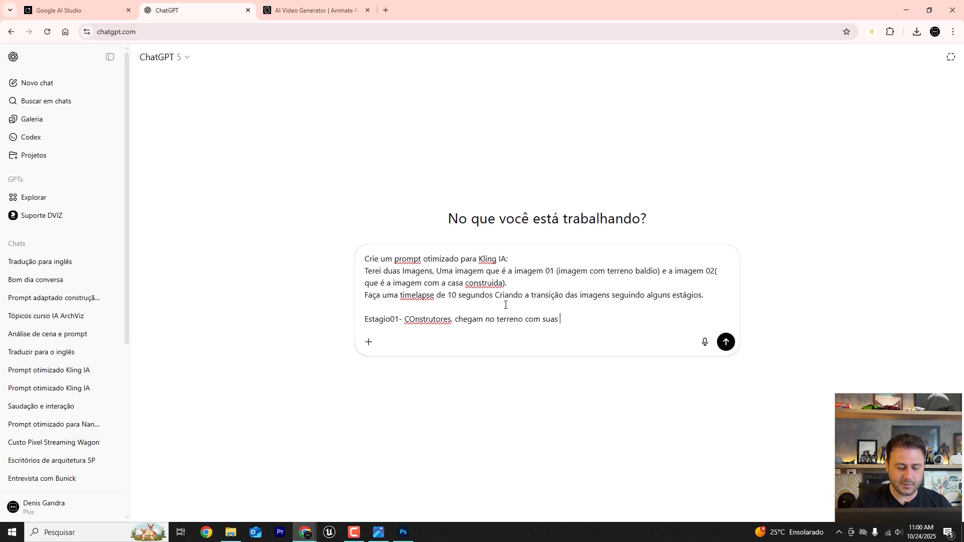
type("maquinas ")
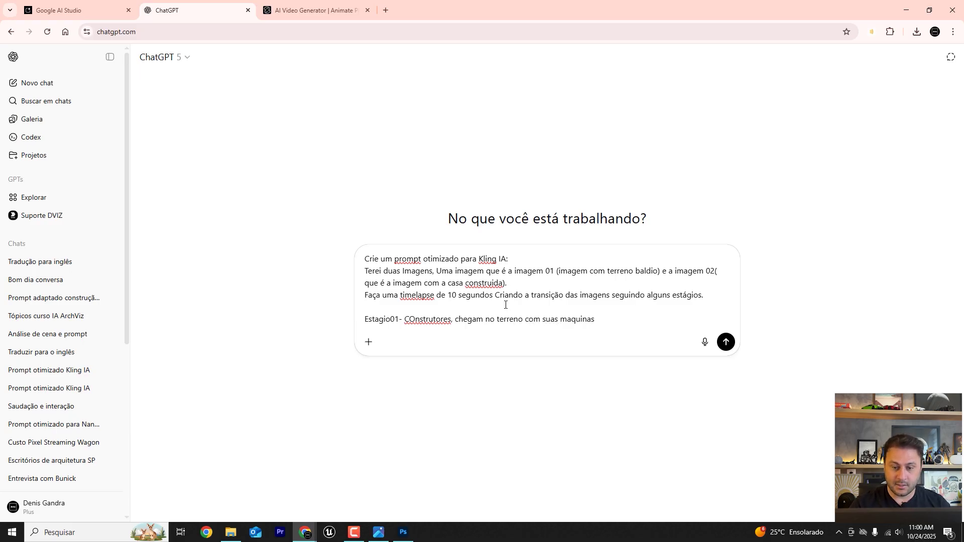
type("retro escan")
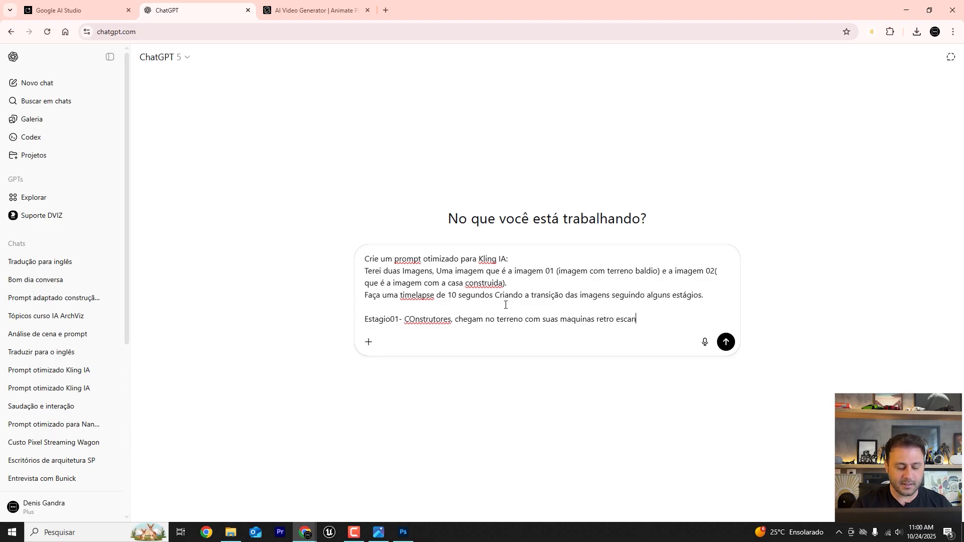
key("BackSpace")
type("vadeiras e maquinas de trabalho em terreno")
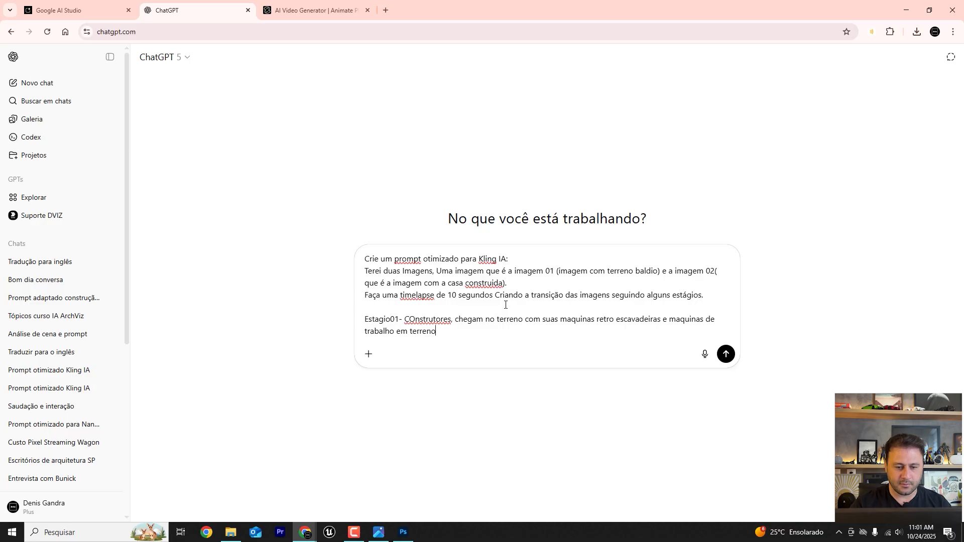
Complete the first stage's description with ", Eles pavimentam o terreno e organizam o solo."
type(", Eles pavimenta")
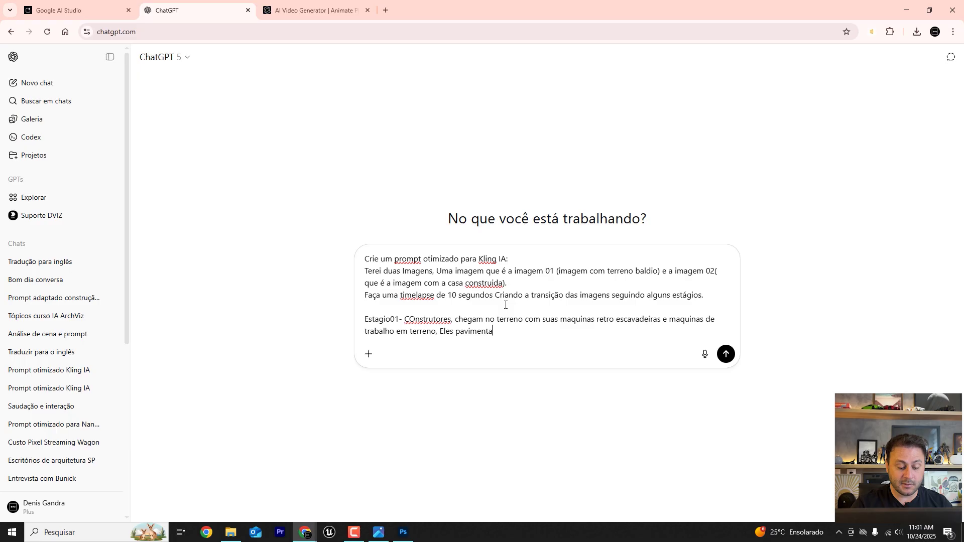
type("m o terreno")
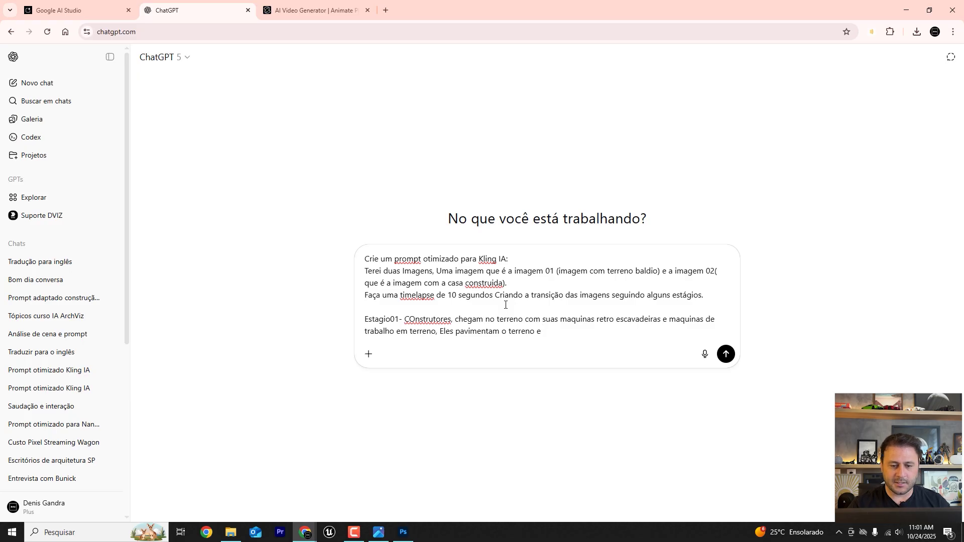
type("e organizam o solo.")
Add the label "Estagio 02 -" below a blank line and space the first stage's label as "Estagio 01-"
key("shift+Return")
key("shift+Return")
type("Estagio ")
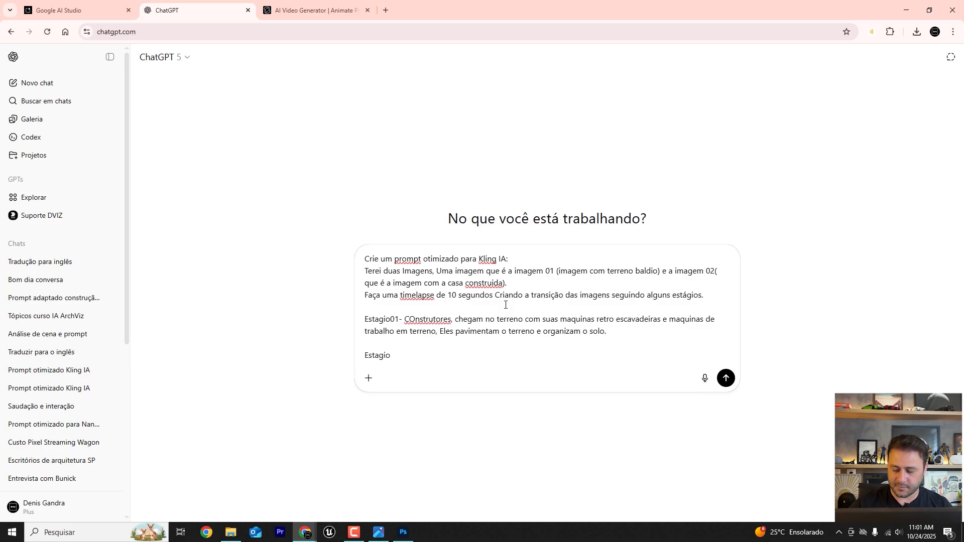
type("02")
left_click(390, 319)
type("-")
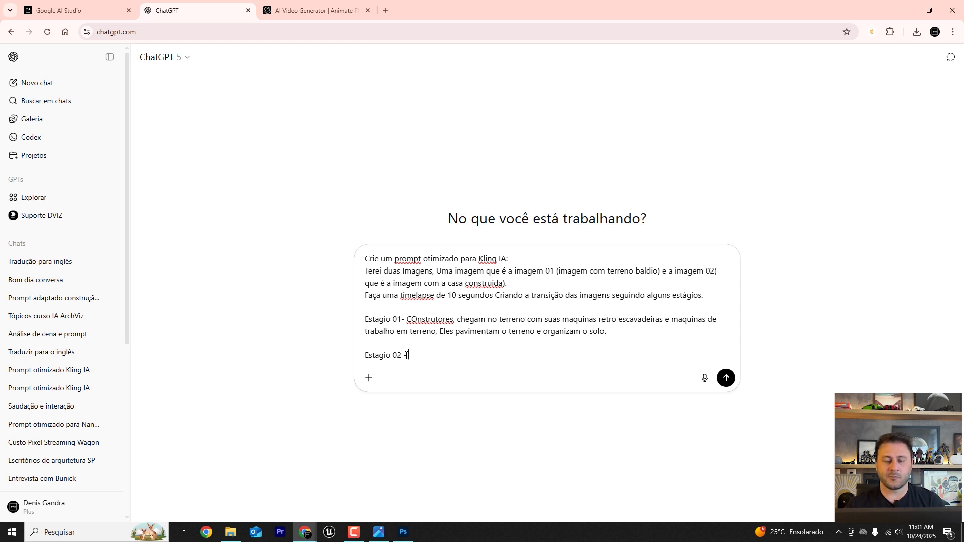
type("Constru")
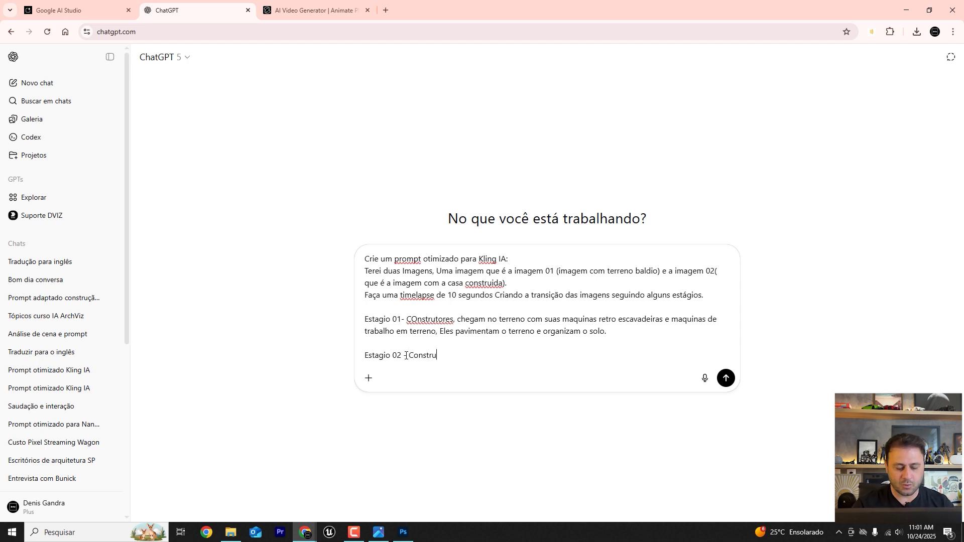
type("tore")
key("BackSpace")
key("BackSpace")
key("BackSpace")
key("BackSpace")
key("BackSpace")
key("BackSpace")
key("BackSpace")
key("BackSpace")
key("BackSpace")
key("BackSpace")
type("As maquinas")
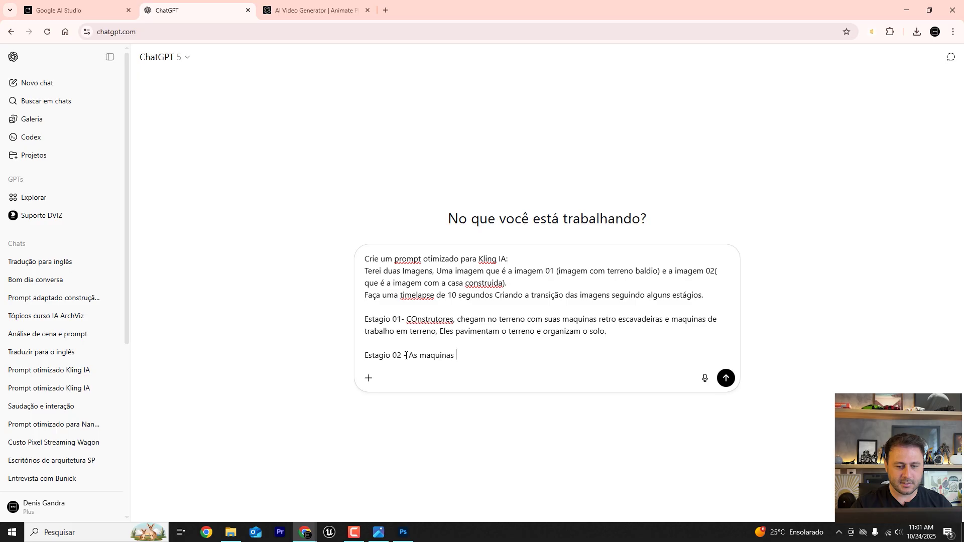
key("BackSpace")
key("BackSpace")
key("BackSpace")
key("BackSpace")
key("BackSpace")
key("BackSpace")
key("BackSpace")
key("BackSpace")
key("BackSpace")
key("BackSpace")
key("BackSpace")
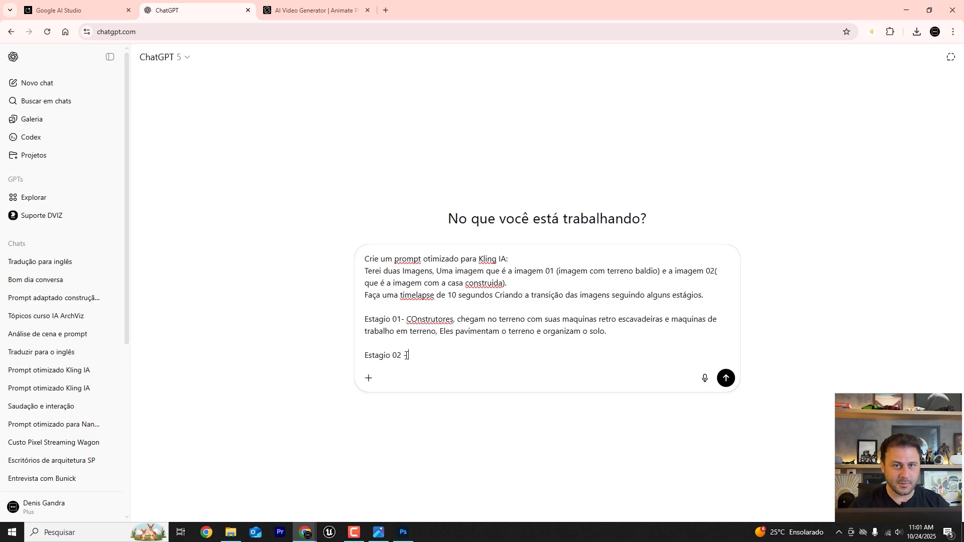
Describe the second stage as "COnstrutores e maquinas, criam as colunas e as estruturas"
type("COnstr")
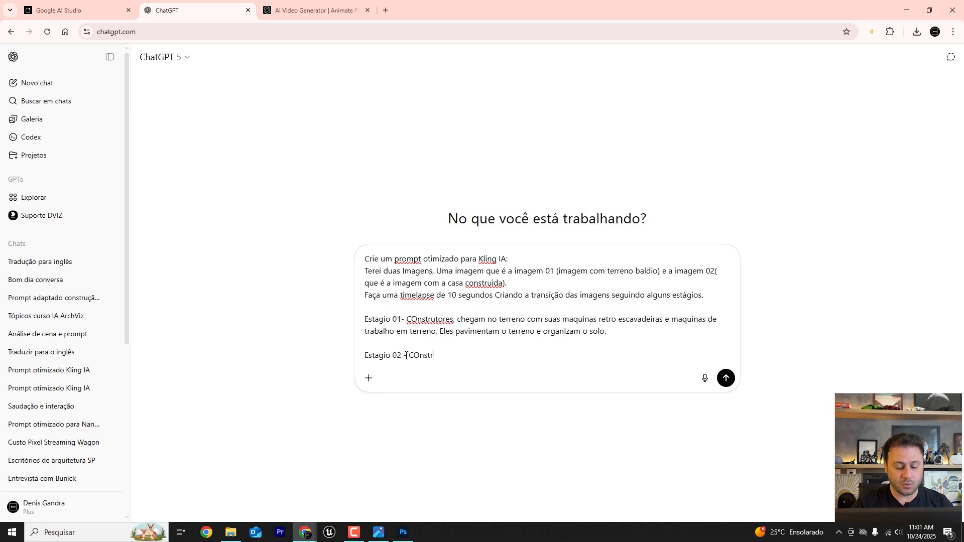
type("utores e maqui")
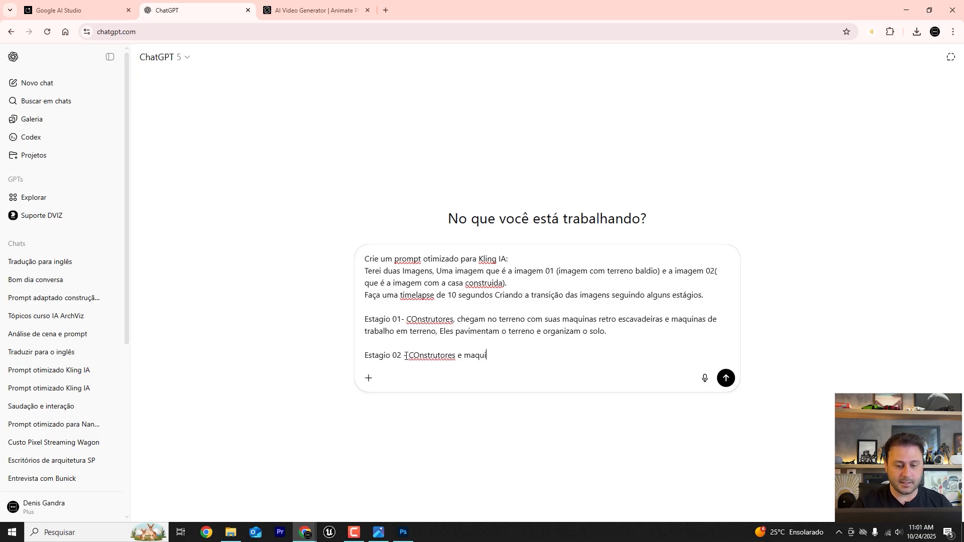
type("nas ,")
key("BackSpace")
key("BackSpace")
type(", criam")
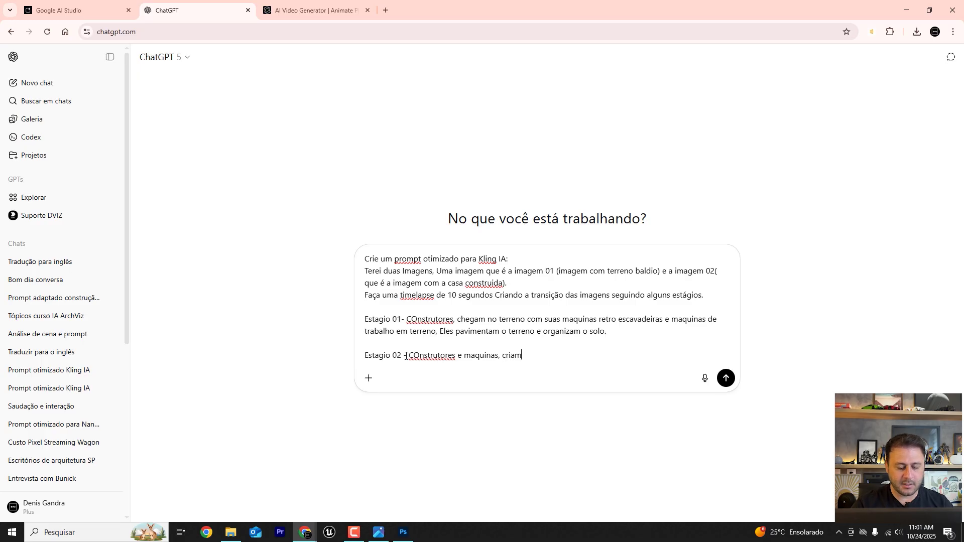
type(" as colunas ")
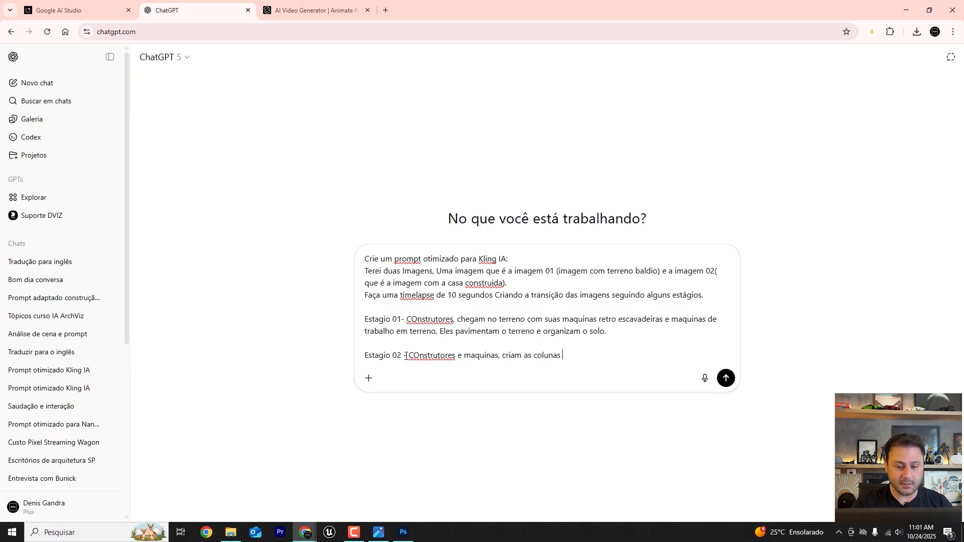
type("e as estrut")
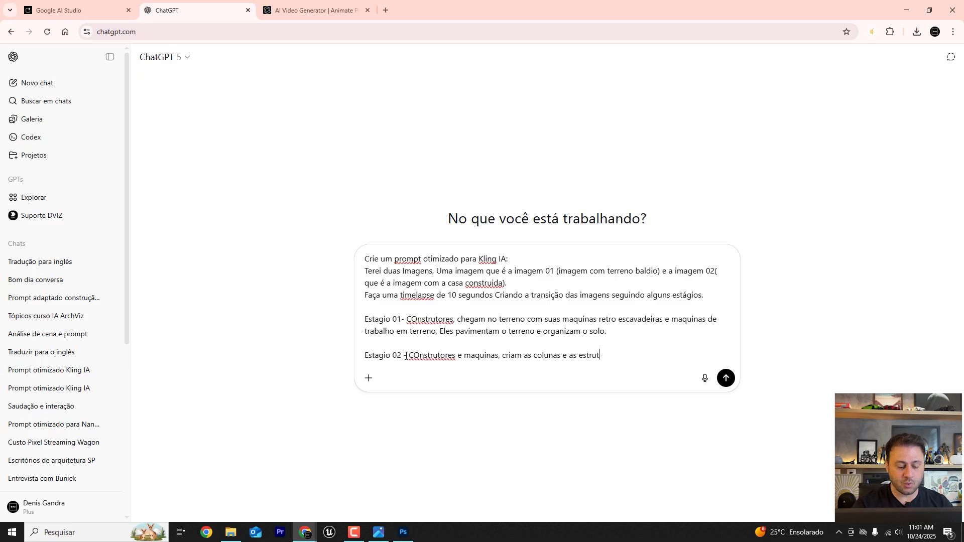
type("uras d")
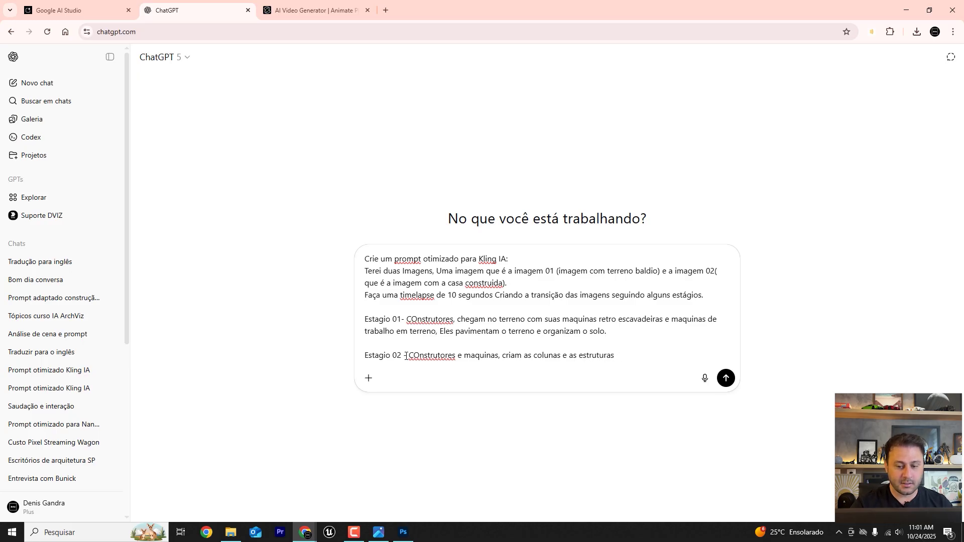
Replace "e as" before "estruturas" with a comma and end the second stage's sentence with "e fundação da casa."
left_click_drag(575, 359, 560, 359)
type(",")
left_click(603, 357)
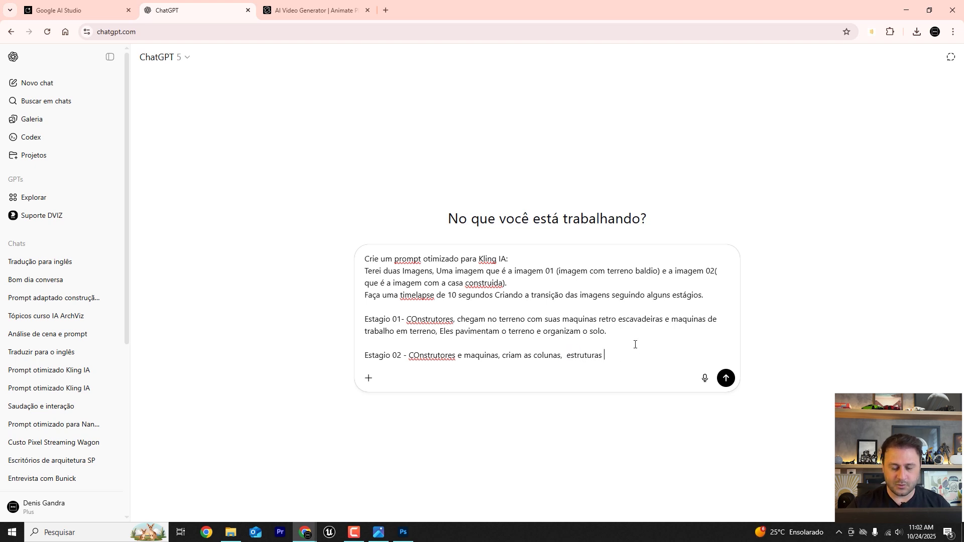
type("e f")
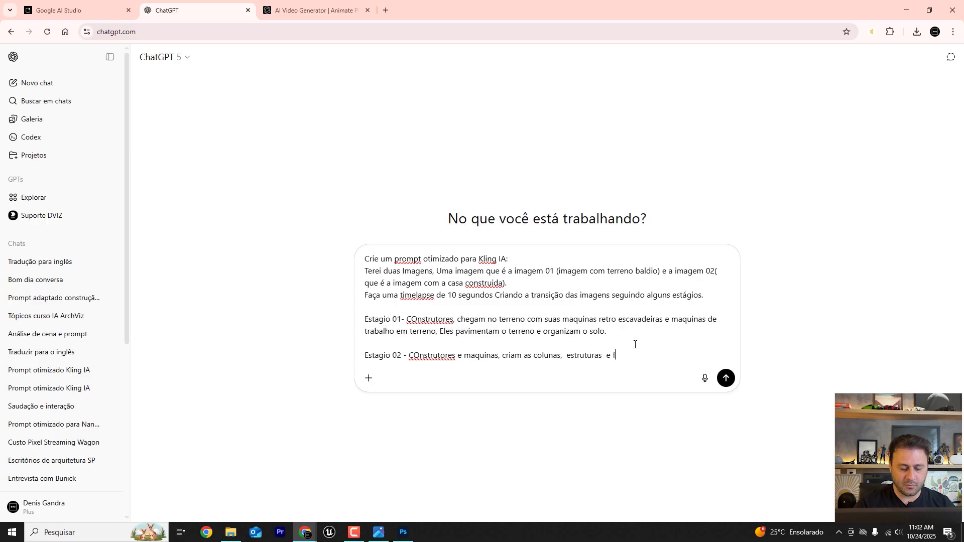
type("undação da ca")
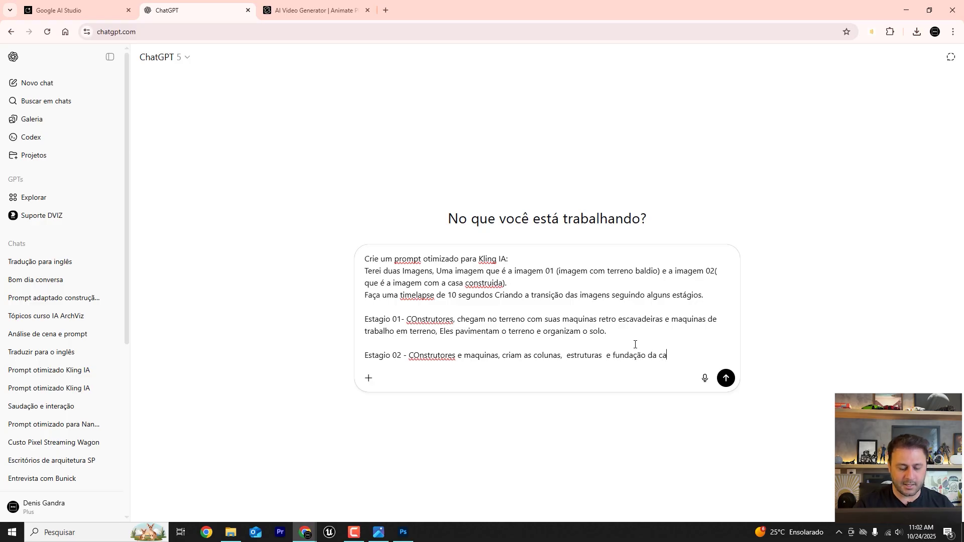
type("sa.")
Add the label "Estagio 03-" below a blank line after the second stage
key("shift+Return")
key("shift+Return")
type("Estagio 03")
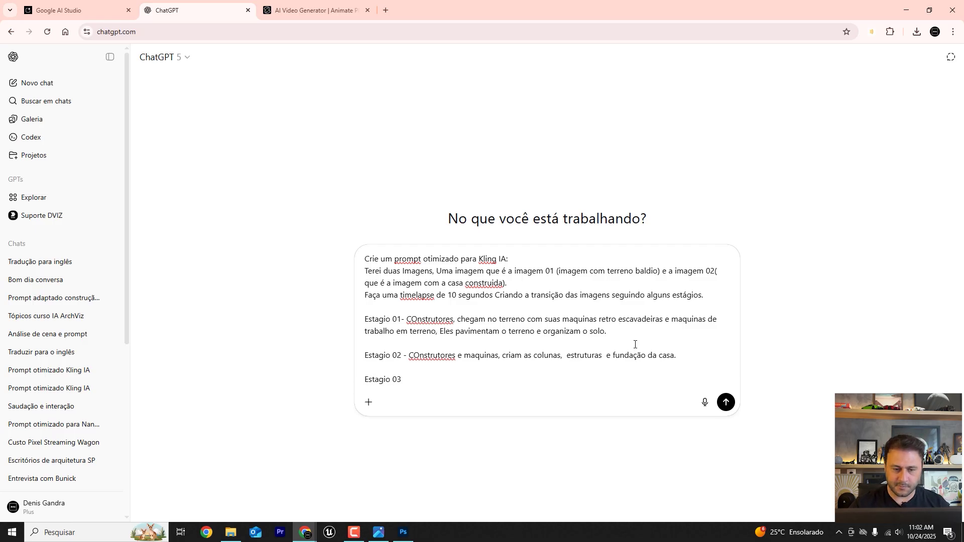
type("-")
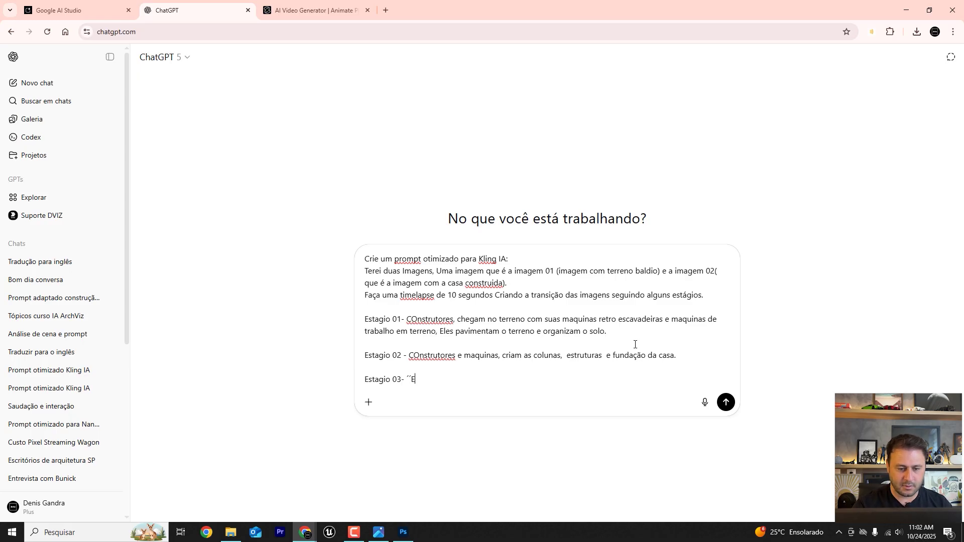
Describe the third stage as "É instalado os vidros e Alvenaria, Paredes, portas, janelas, vidros e etc."
type("É in")
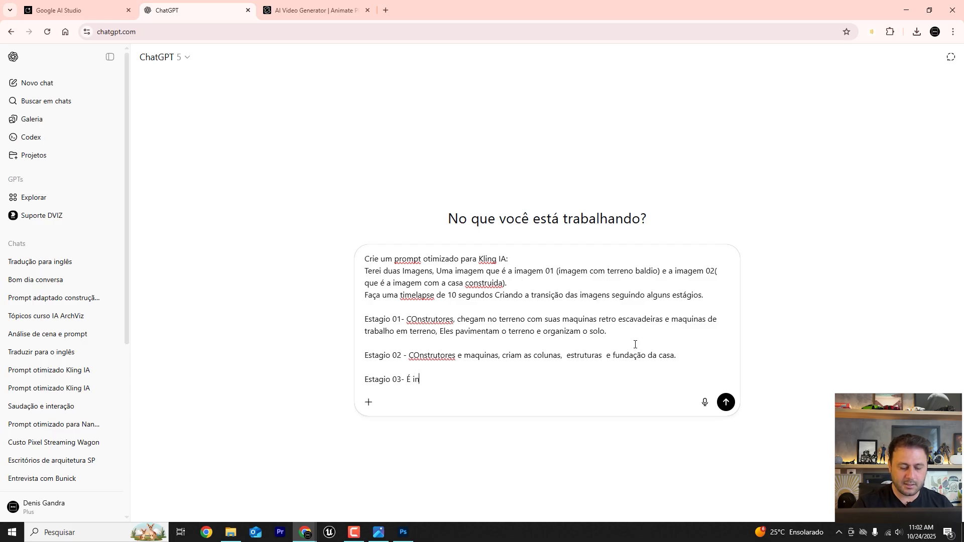
type("stalado ")
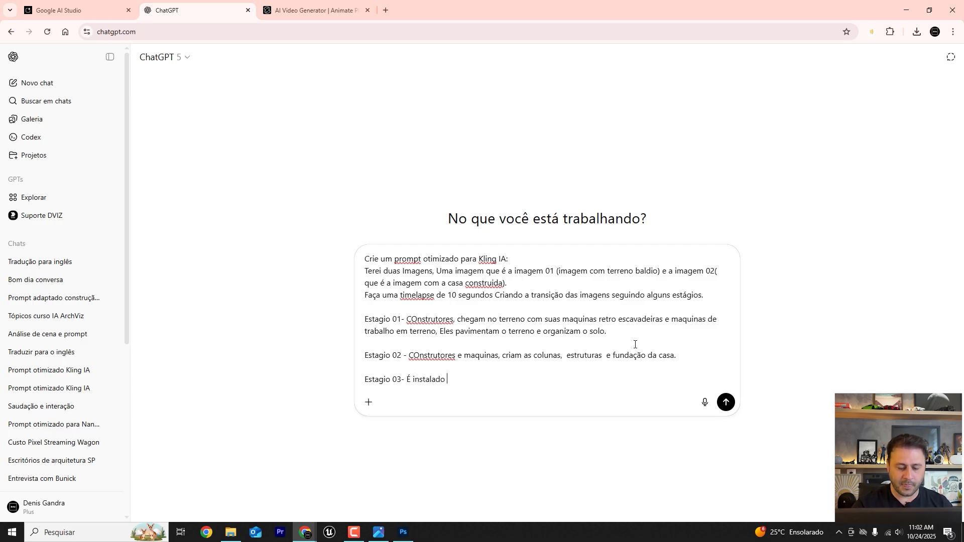
type("os vidros e Alvera")
key("BackSpace")
type("naria ")
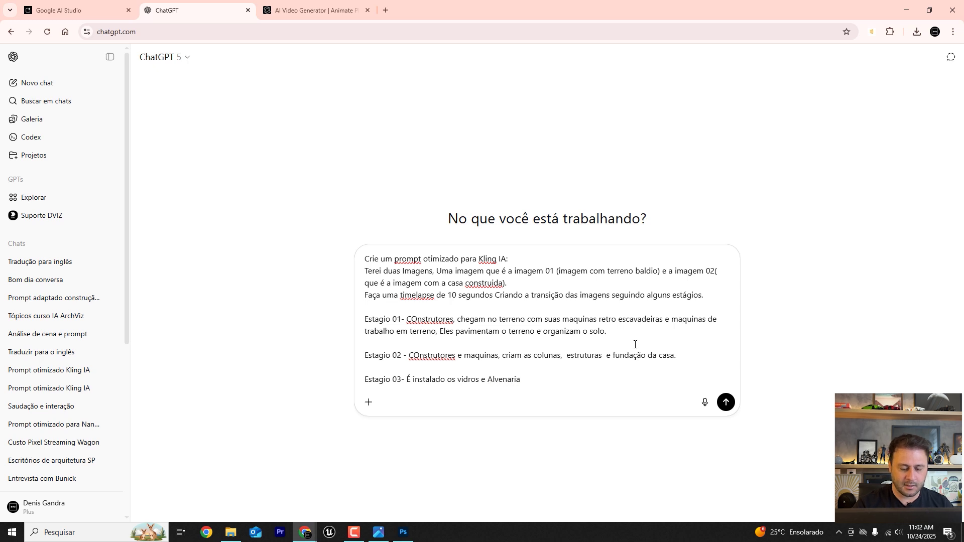
type(", Paredes, ")
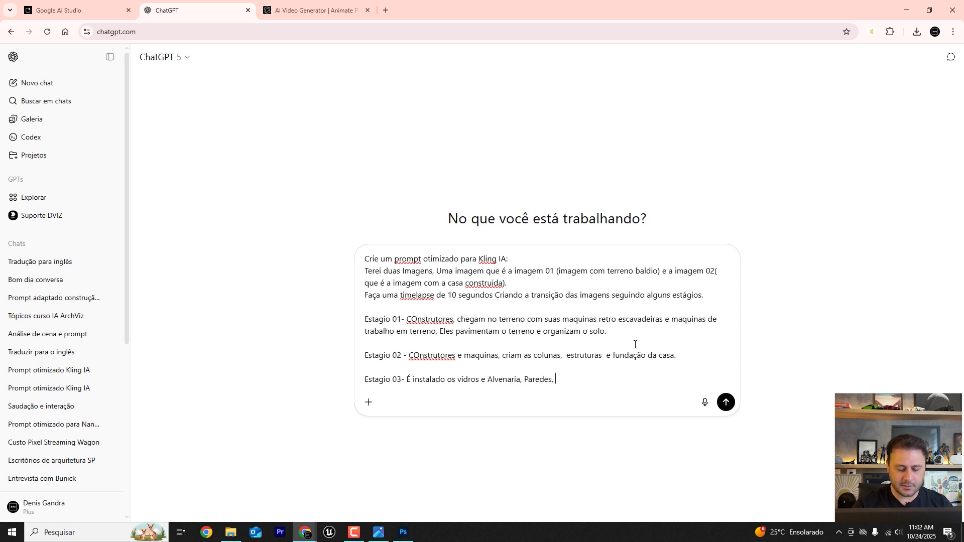
type("portas, ")
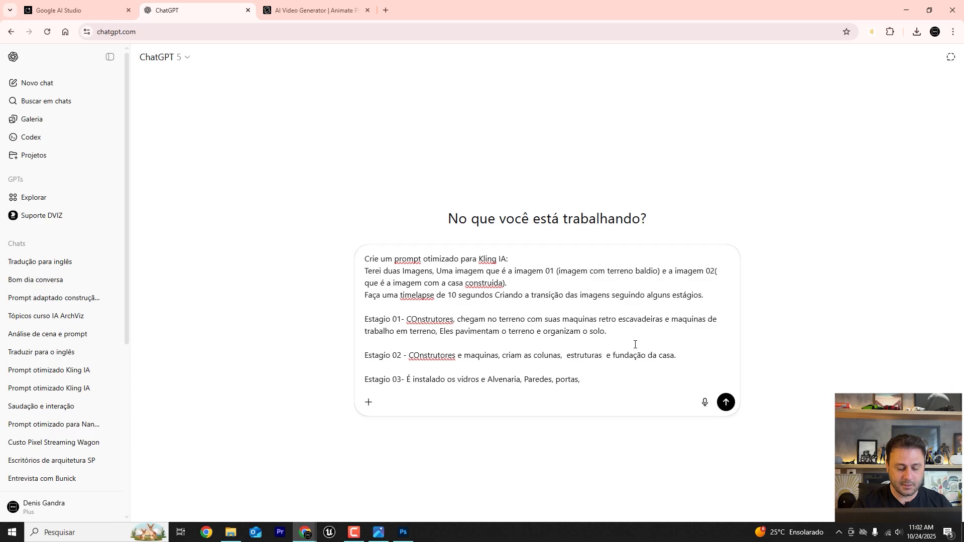
type("janelas, vi")
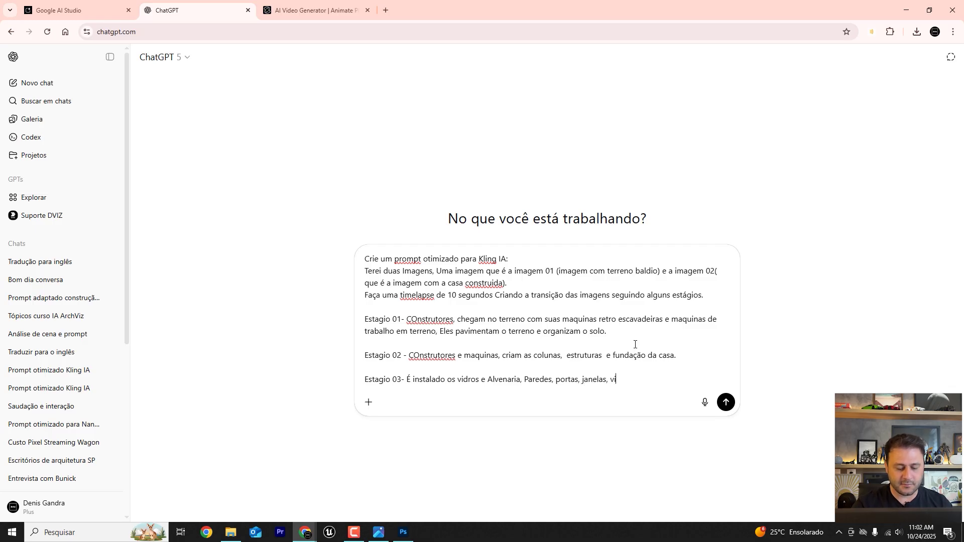
type("dros e etc.")
Add the label "Estagio 04-" below a blank line after the third stage
key("shift+Return")
key("shift+Return")
type("E")
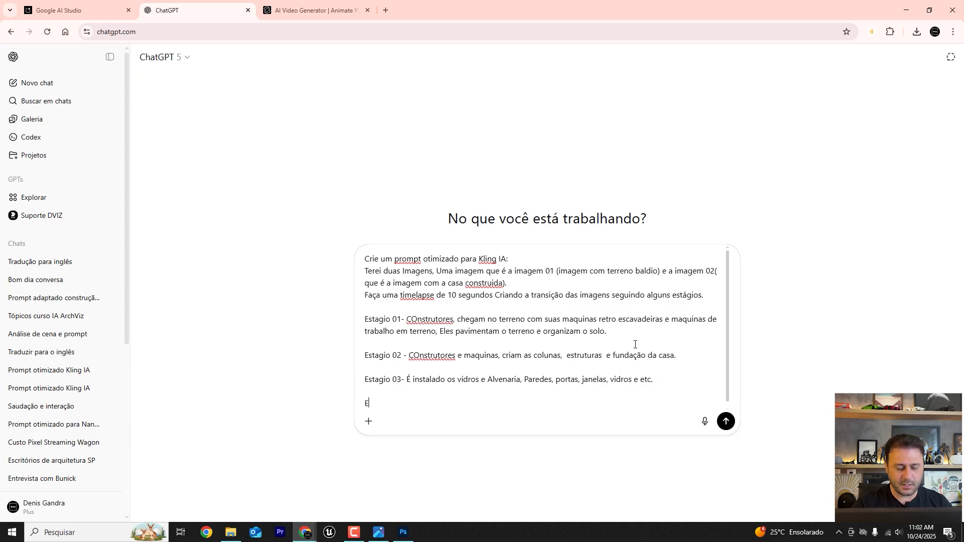
type("stagio 4")
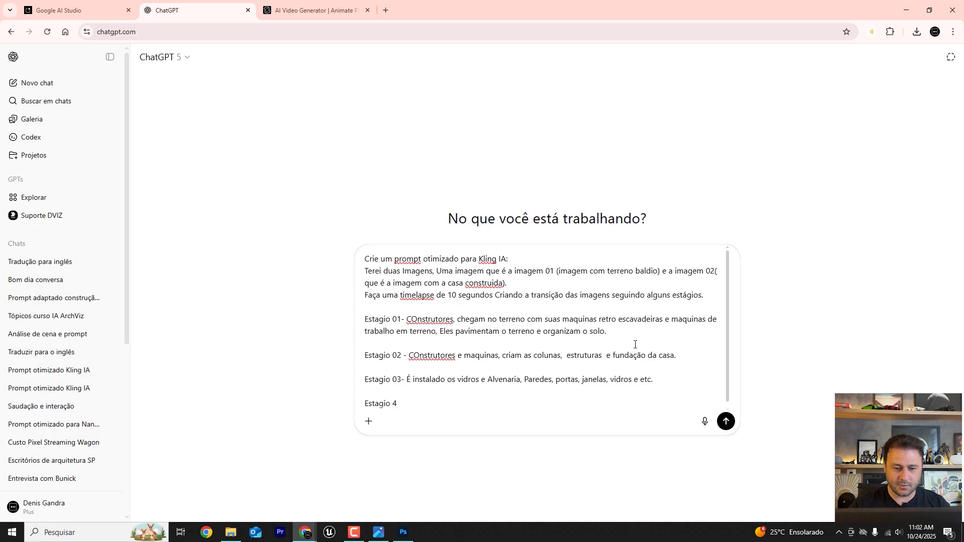
type(" -")
key("BackSpace")
key("BackSpace")
key("BackSpace")
type("04-")
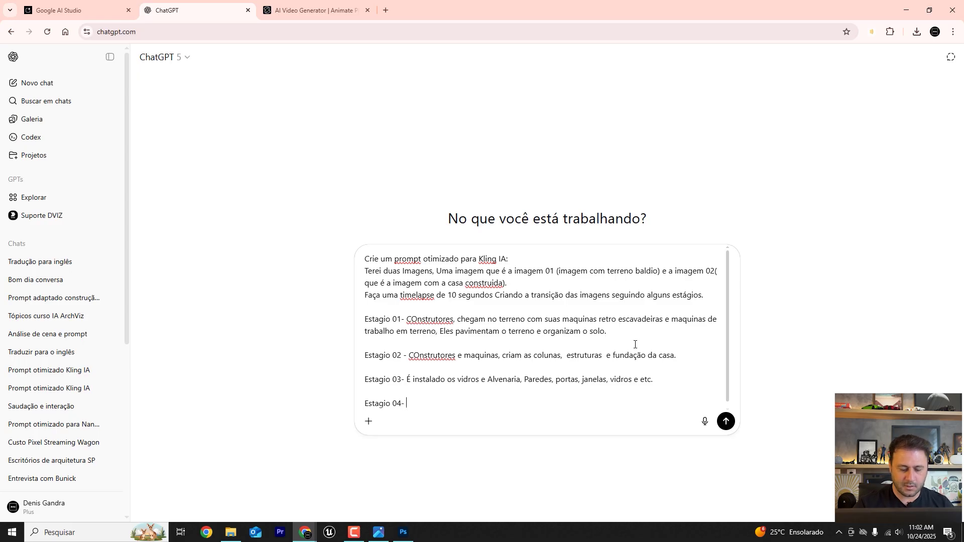
Begin the fourth stage's description with "Profisisonais de paisagismo"
type("P")
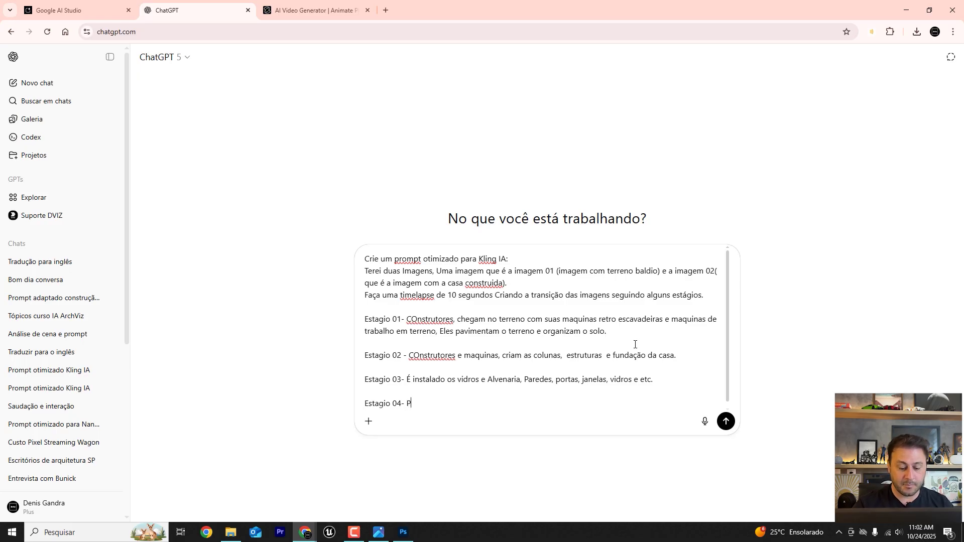
type("rofisisonais de p")
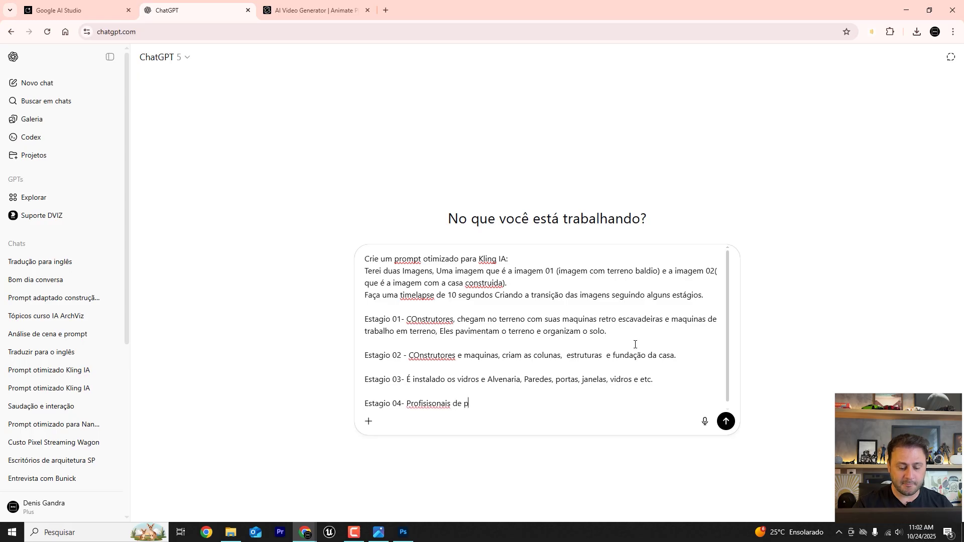
type("aisagismo instala")
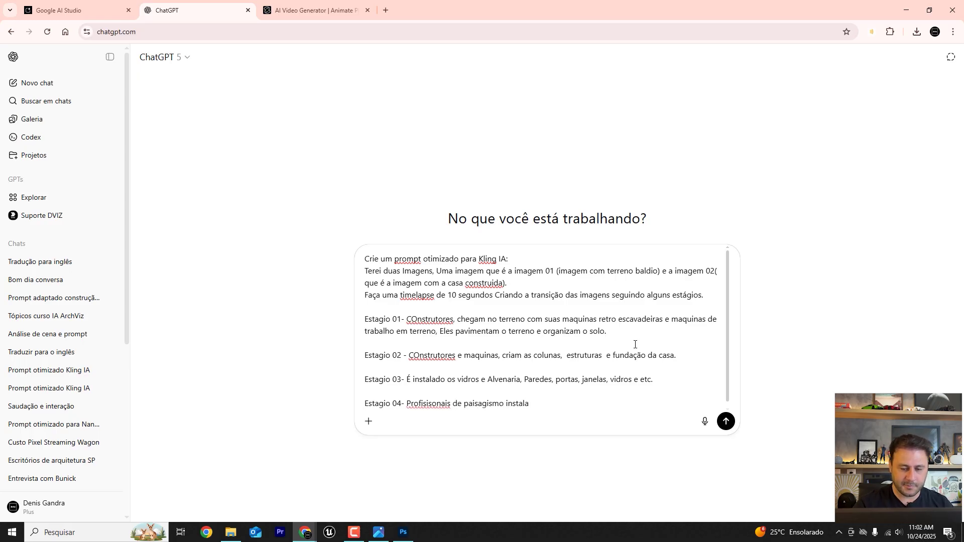
key("BackSpace")
key("BackSpace")
key("BackSpace")
key("BackSpace")
key("BackSpace")
key("BackSpace")
key("BackSpace")
type("plan")
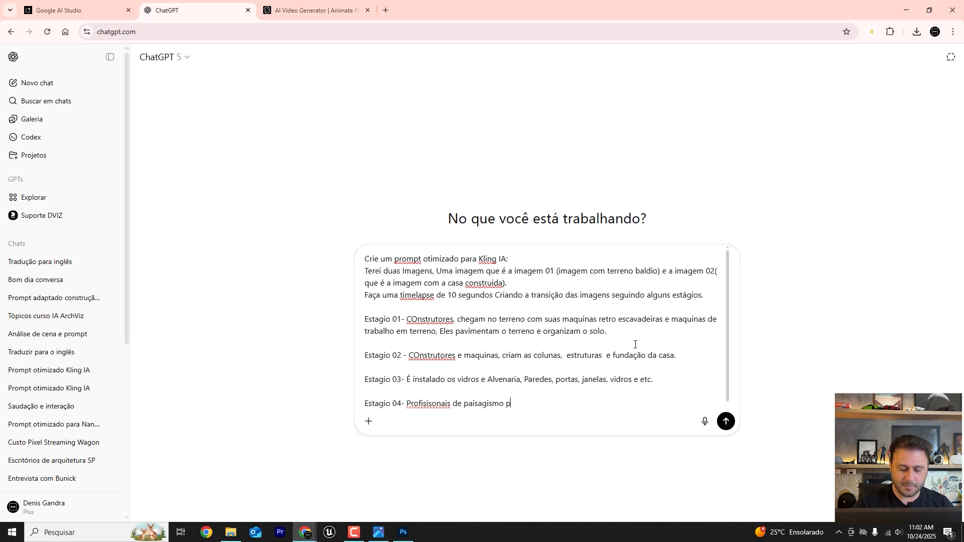
key("BackSpace")
key("BackSpace")
key("BackSpace")
key("BackSpace")
Complete the fourth stage's description with "levam as plantas e arvores nas mãos e fazem o plantio."
type("le")
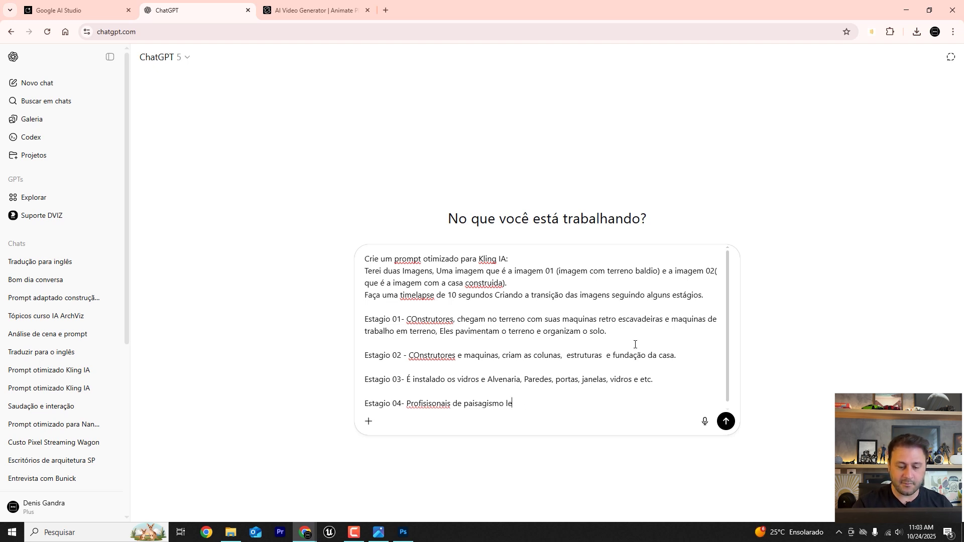
type("vam as plan")
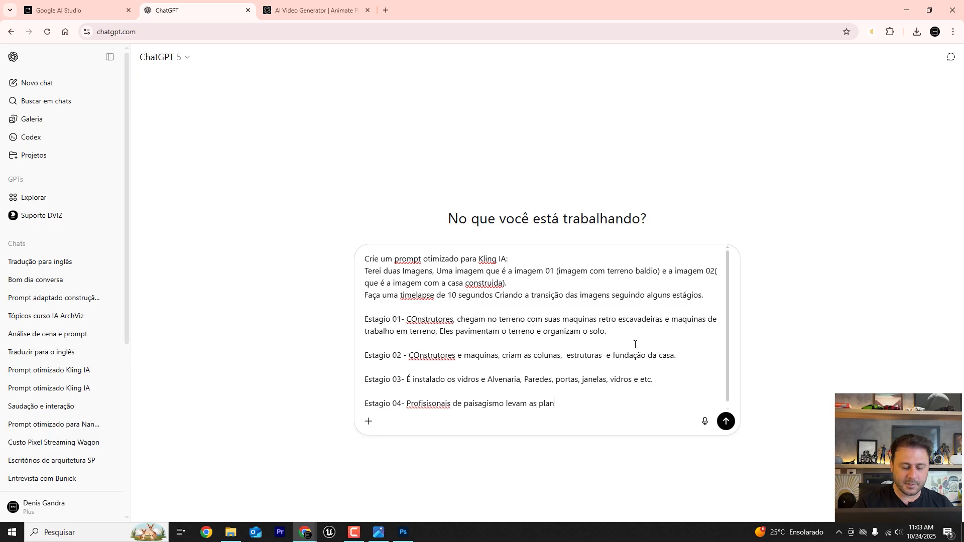
type("tas e ar")
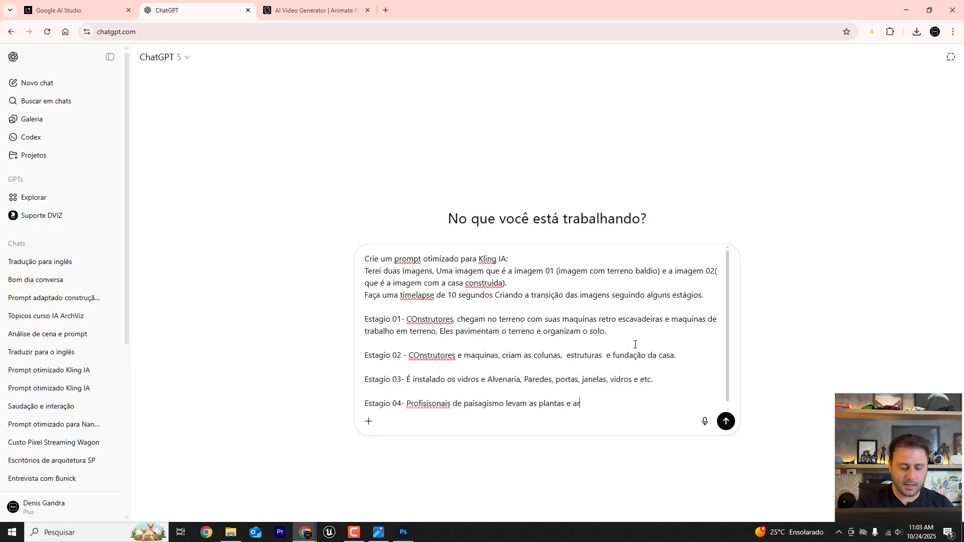
type("vores nas mão")
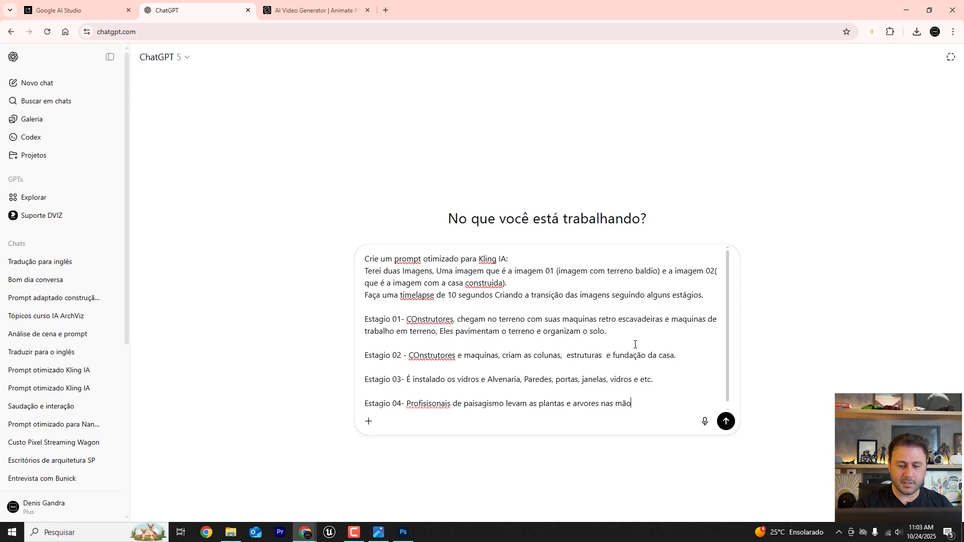
type("s e fazem o plantio.")
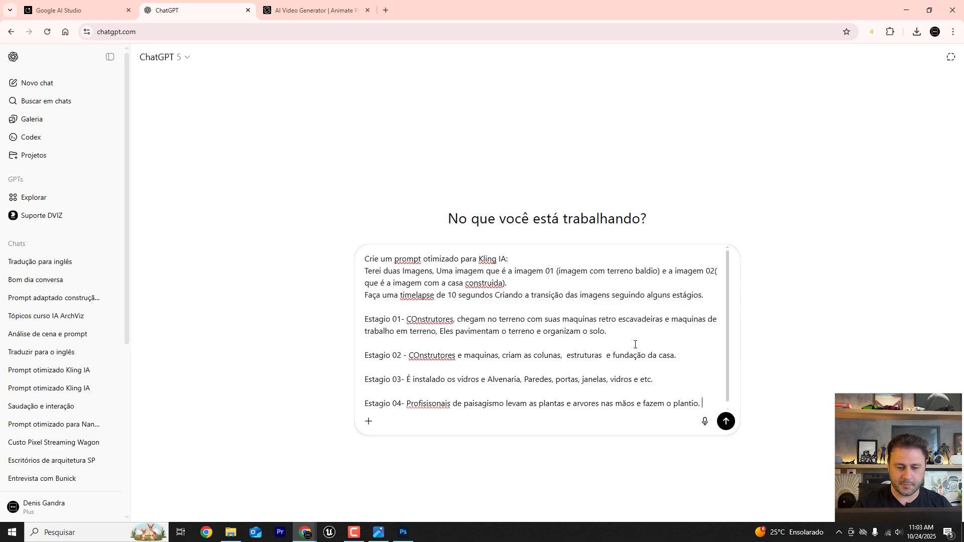
Begin a closing instruction below a blank line with "termine a animação da construção,"
key("shift+Return")
key("shift+Return")
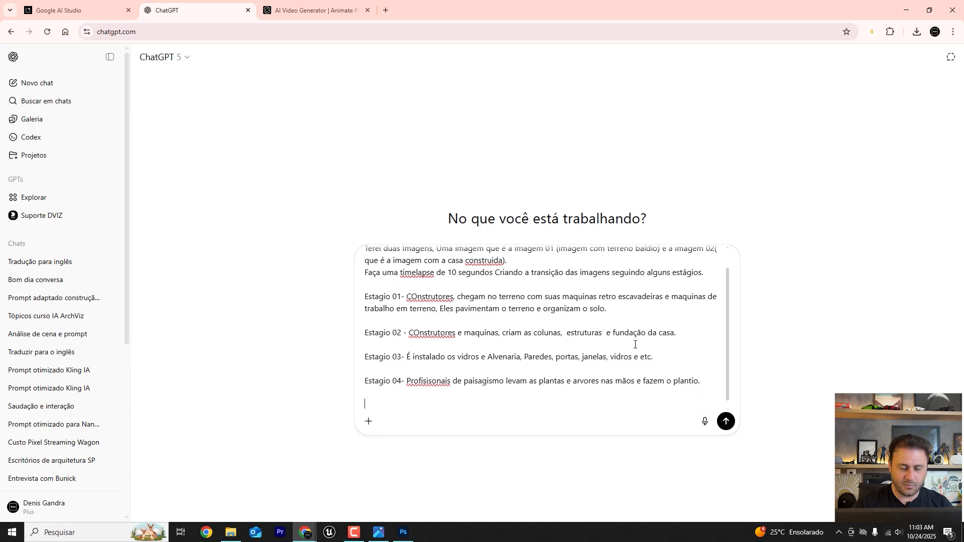
type("termine ")
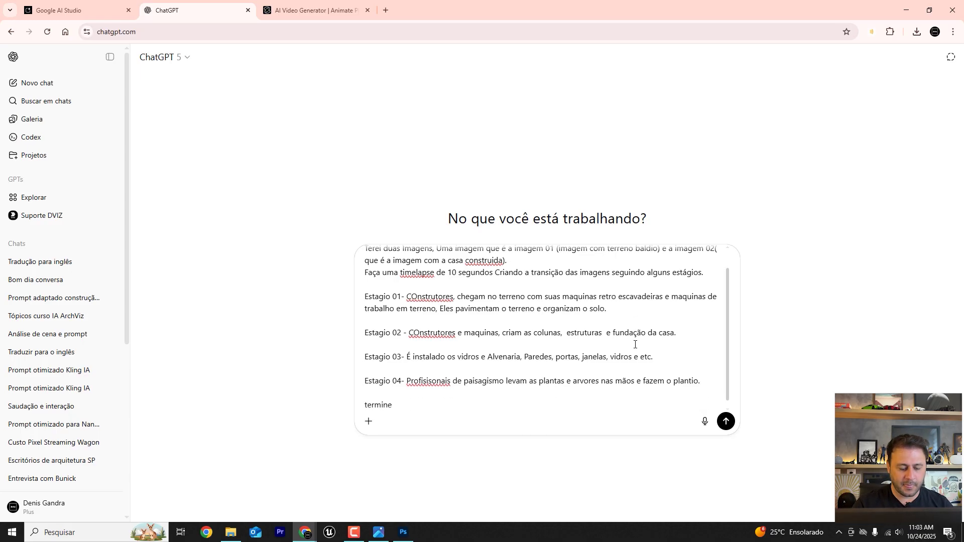
type("a anim")
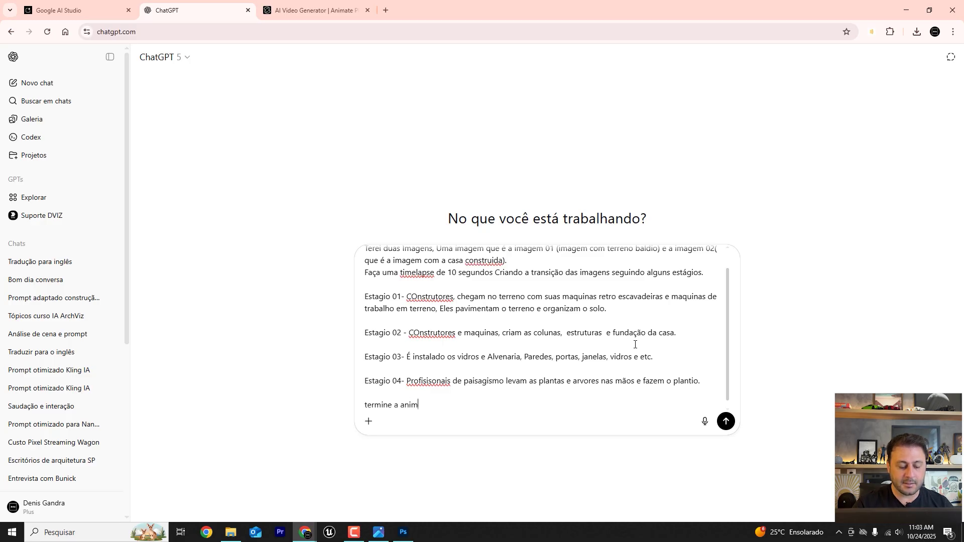
type("ação da construção, ")
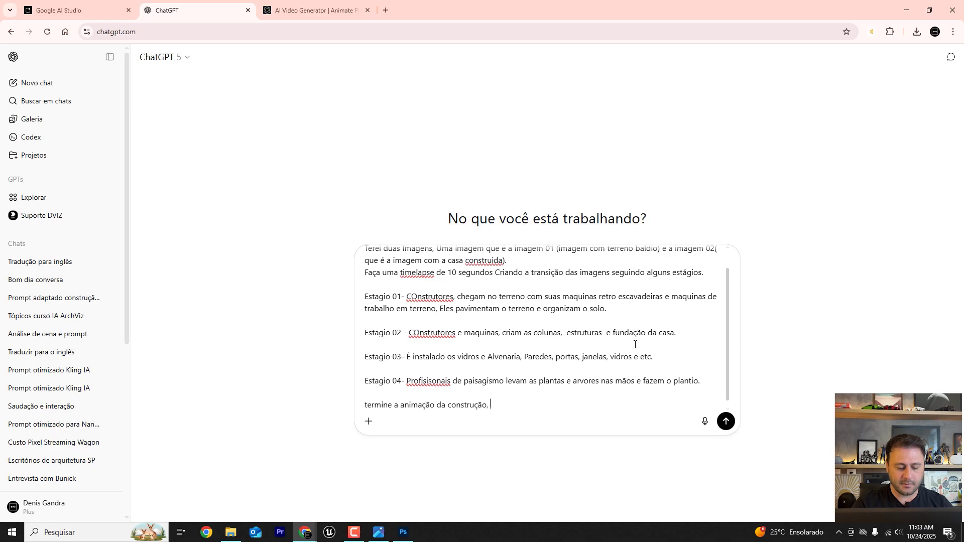
type("faltando")
key("BackSpace")
key("BackSpace")
key("BackSpace")
key("BackSpace")
key("BackSpace")
key("BackSpace")
key("BackSpace")
key("BackSpace")
key("BackSpace")
End the closing instruction with "até o segundo 08 da animação." and send the request with "Traduzir este prompt para ingles" below a blank line
type("até o segundo 08 da animação.")
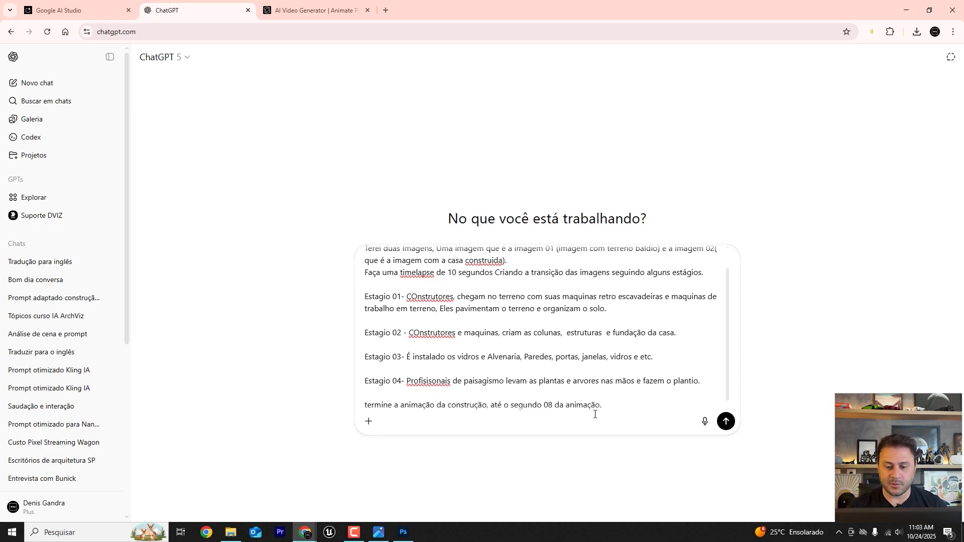
key("shift+Return")
key("shift+Return")
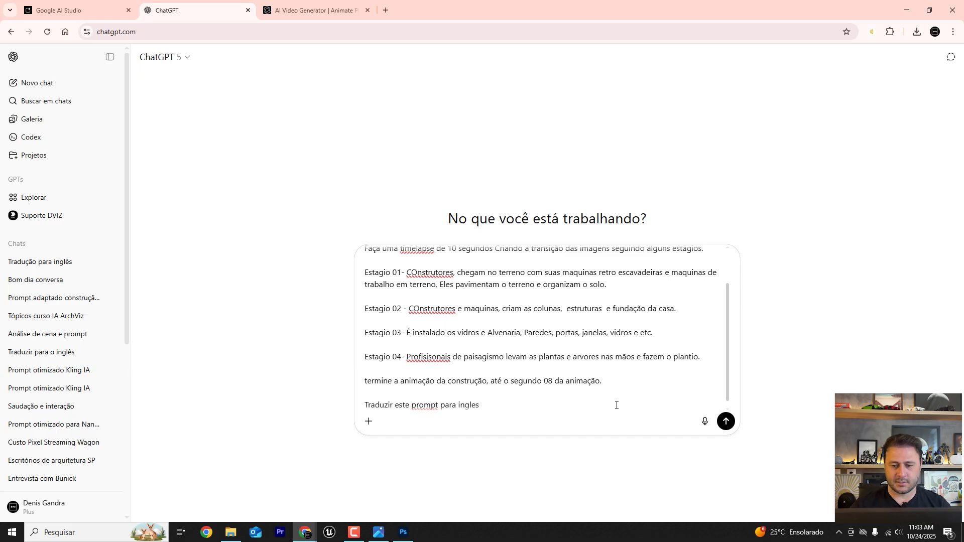
left_click(727, 426)
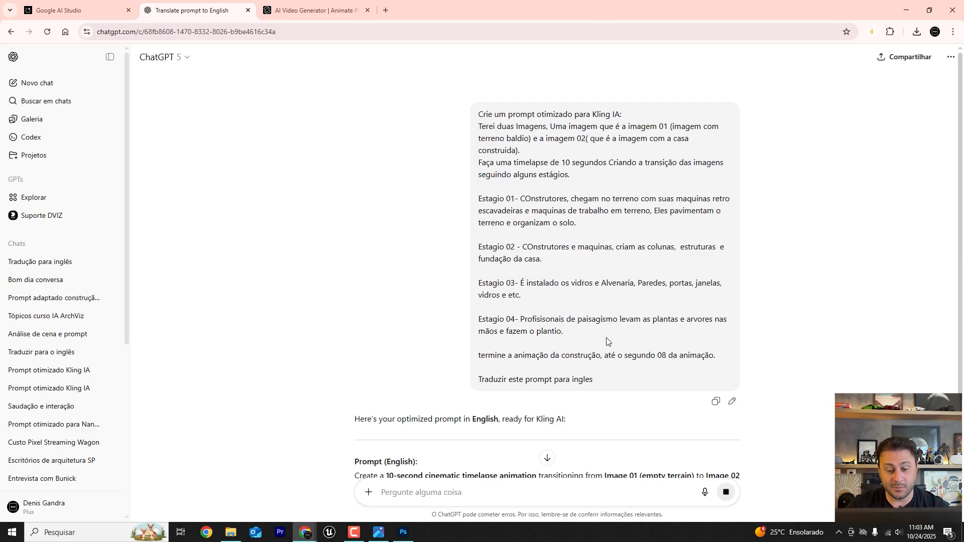
Select the full English prompt text in the reply, from "Create a 10-second cinematic timelapse animation" to its last sentence
scroll(606, 341, "down", 3)
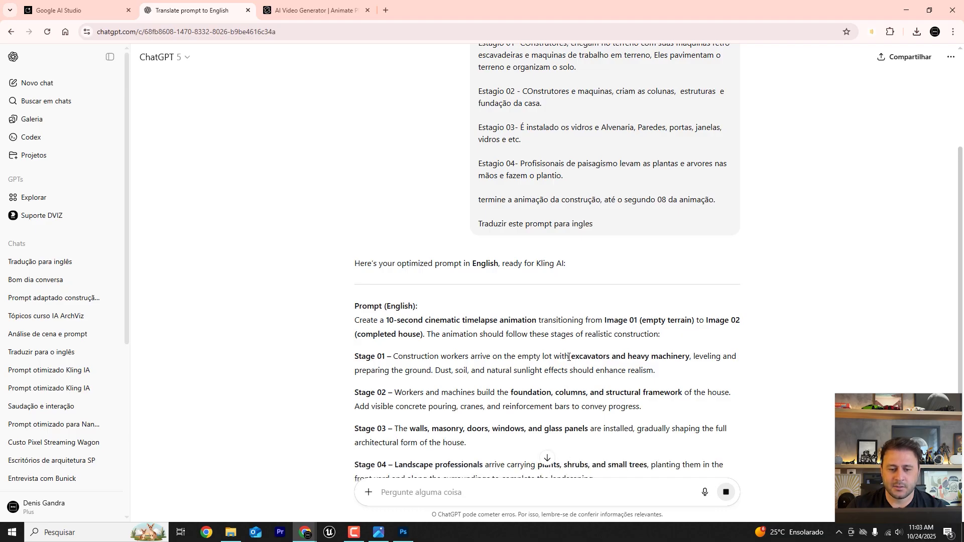
left_click(548, 457)
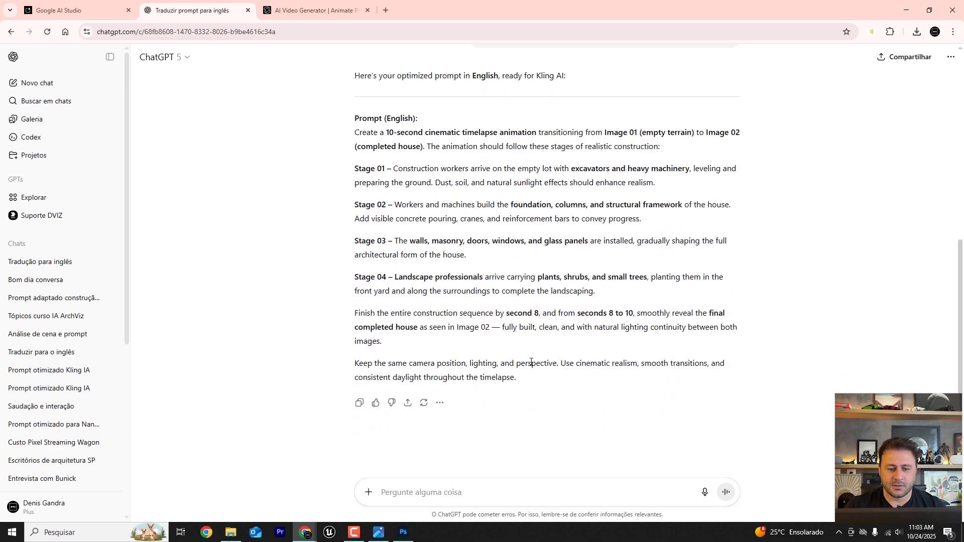
left_click_drag(528, 377, 354, 133)
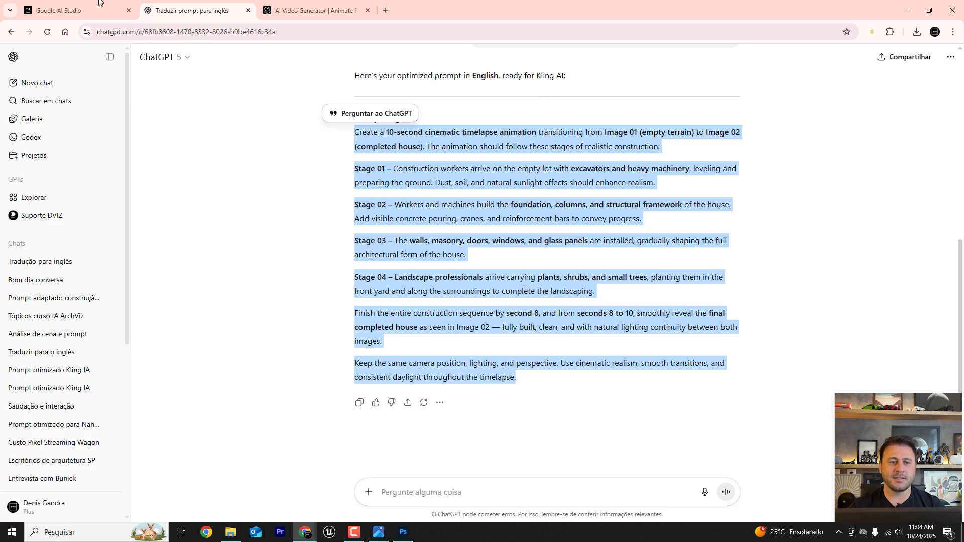
Switch to Kling AI and upload House_01 from the Construção folder under KLING IA Renders as the start frame
left_click(317, 9)
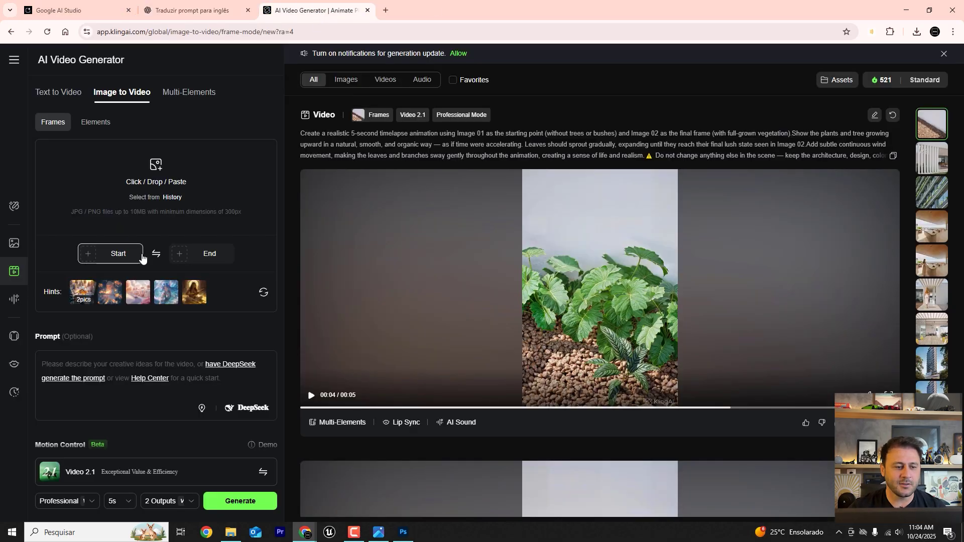
mouse_move(94, 257)
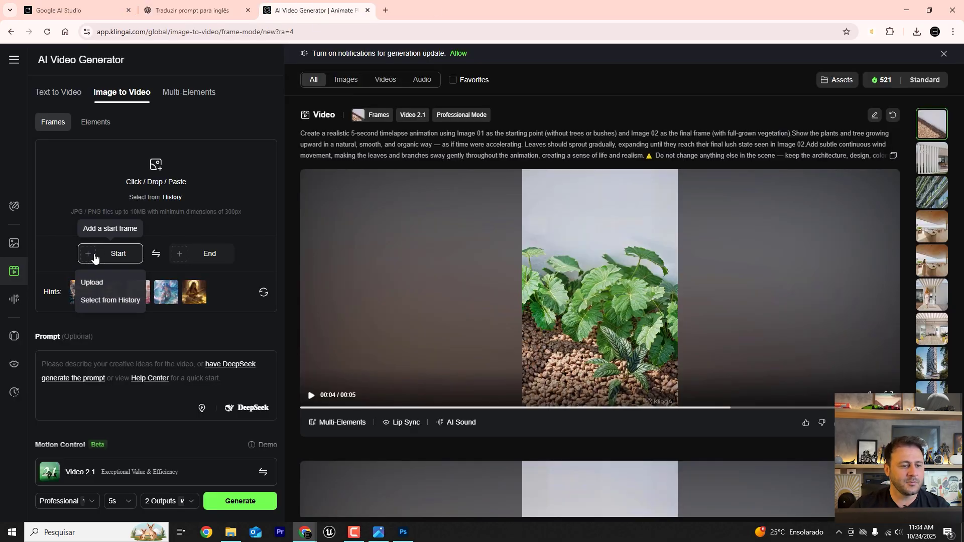
left_click(101, 285)
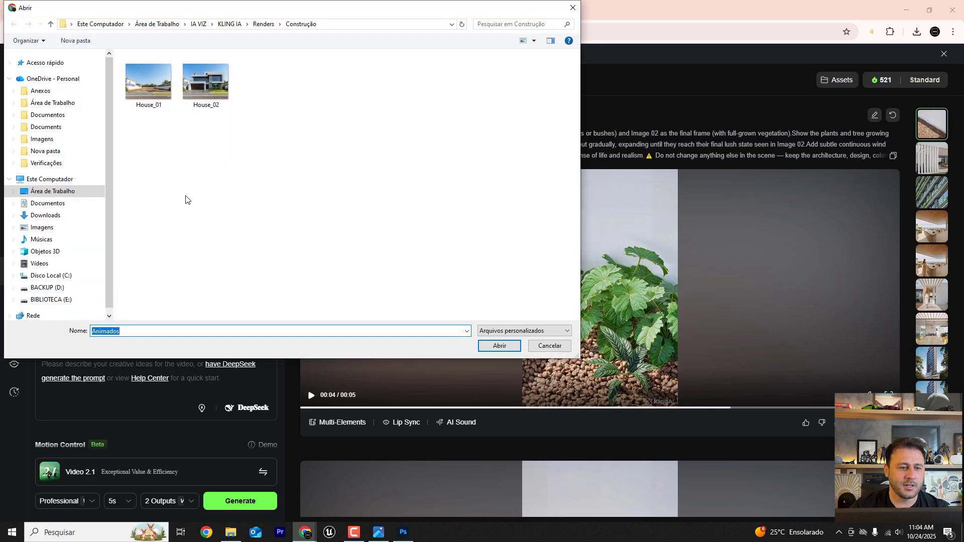
left_click(198, 24)
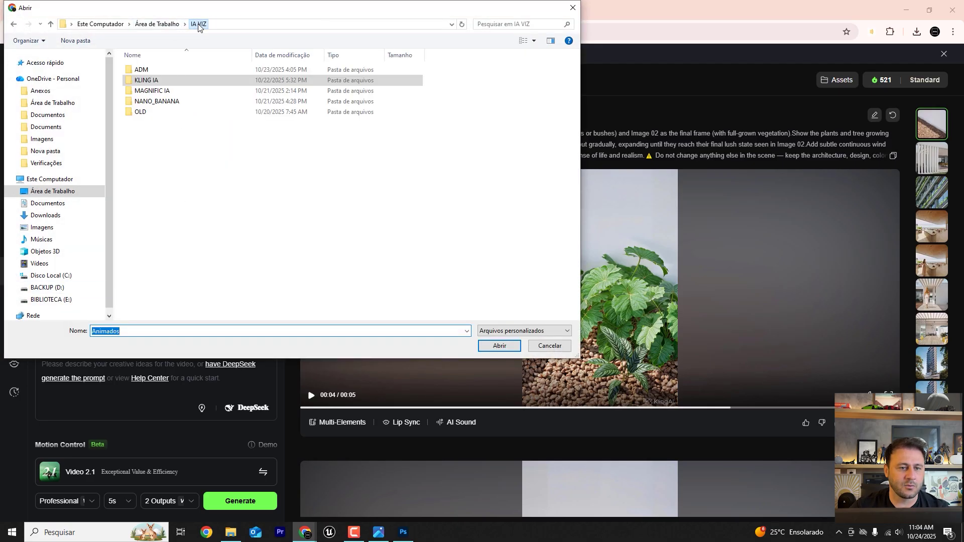
double_click(155, 82)
double_click(260, 81)
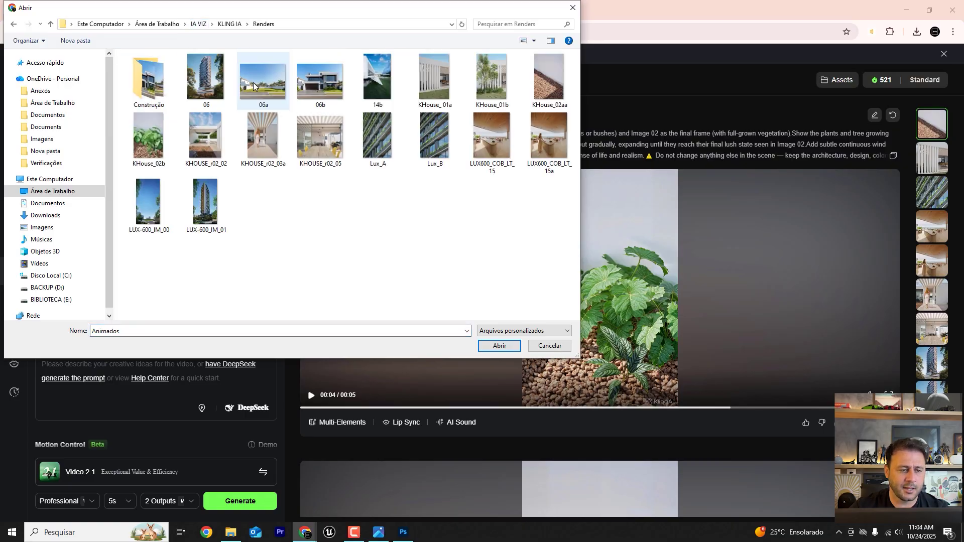
double_click(155, 82)
double_click(150, 84)
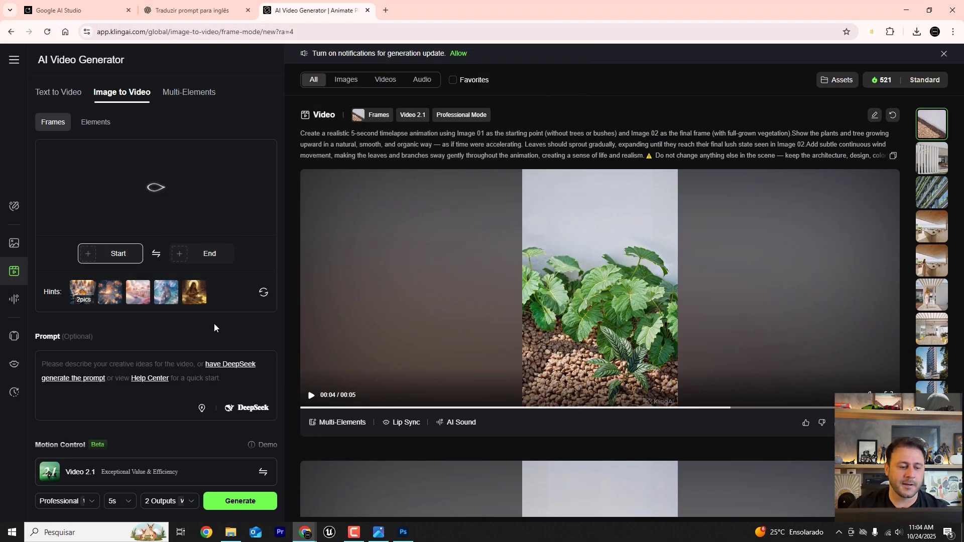
Upload House_02 as the end frame and paste the English construction timelapse text as the prompt
left_click(184, 255)
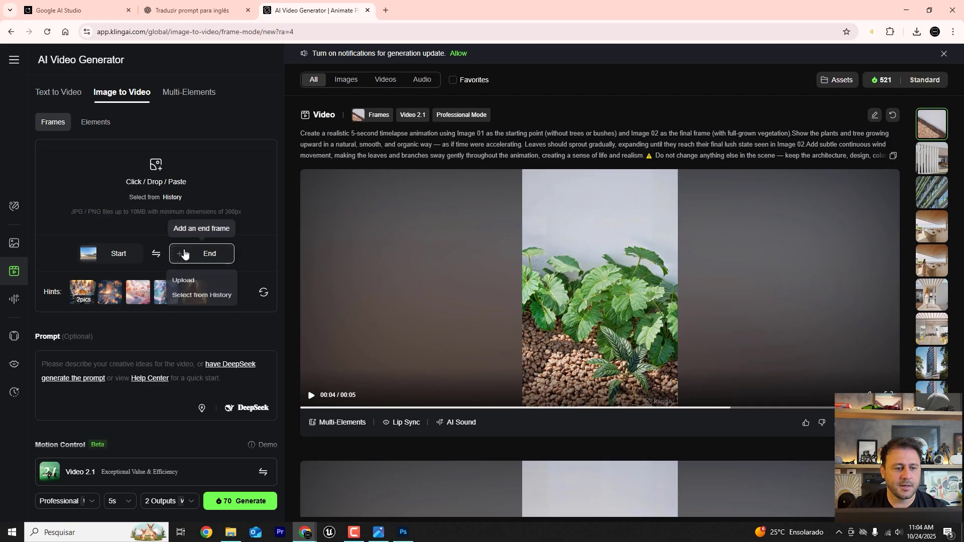
left_click(189, 287)
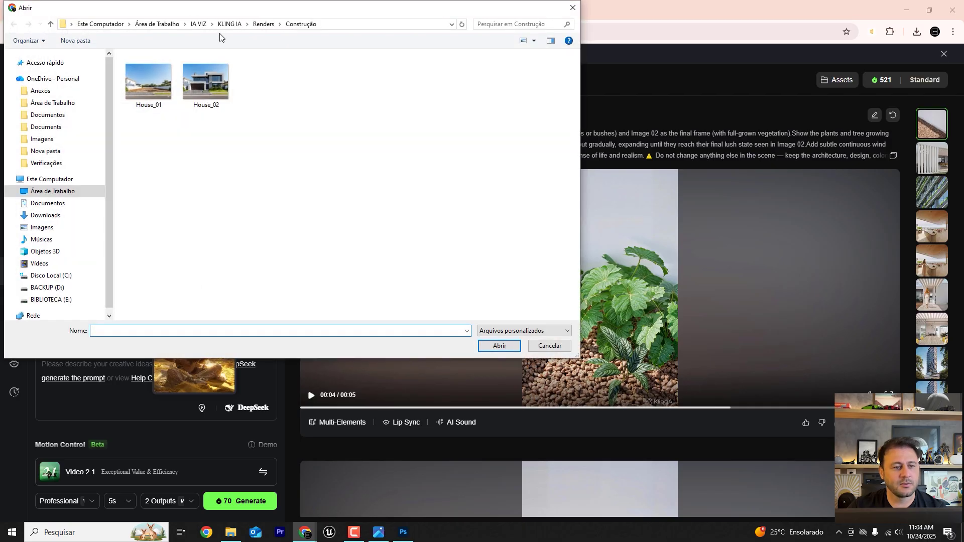
double_click(197, 76)
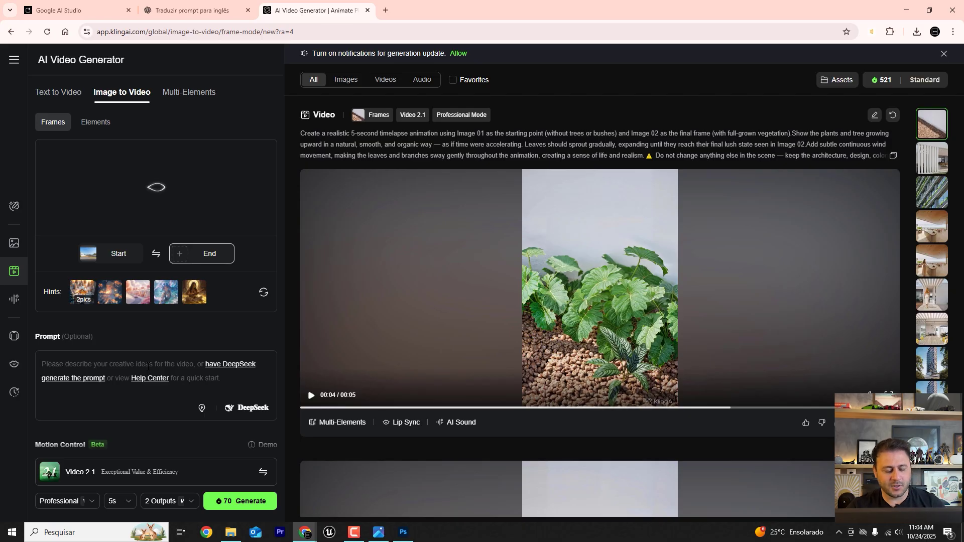
key("ctrl+v")
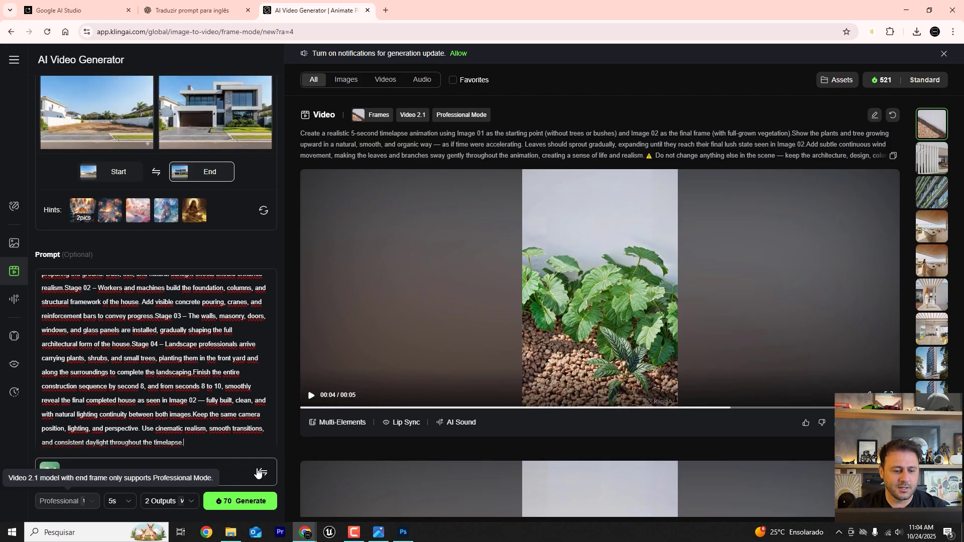
Keep the Video 2.1 model selected and set the video duration to 10s
left_click(179, 472)
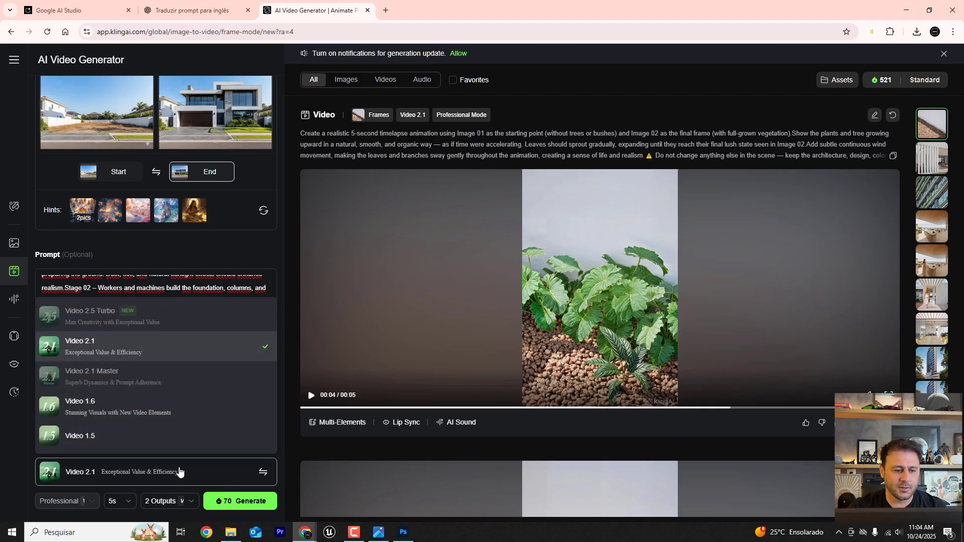
left_click(119, 345)
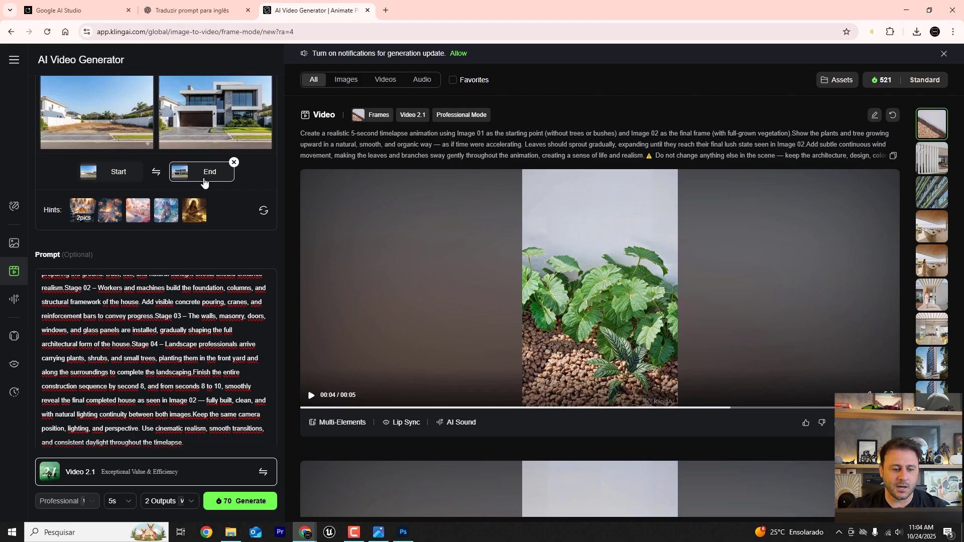
left_click(125, 504)
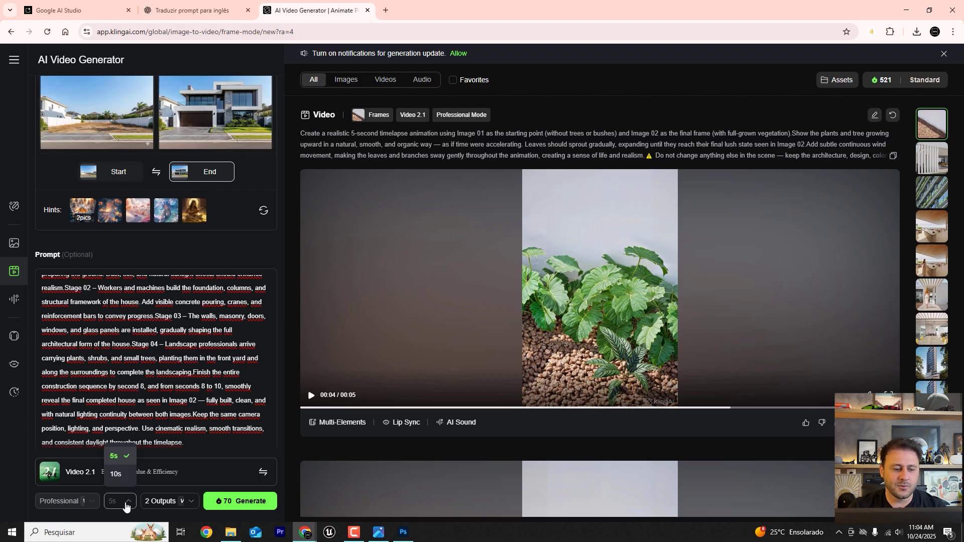
left_click(124, 477)
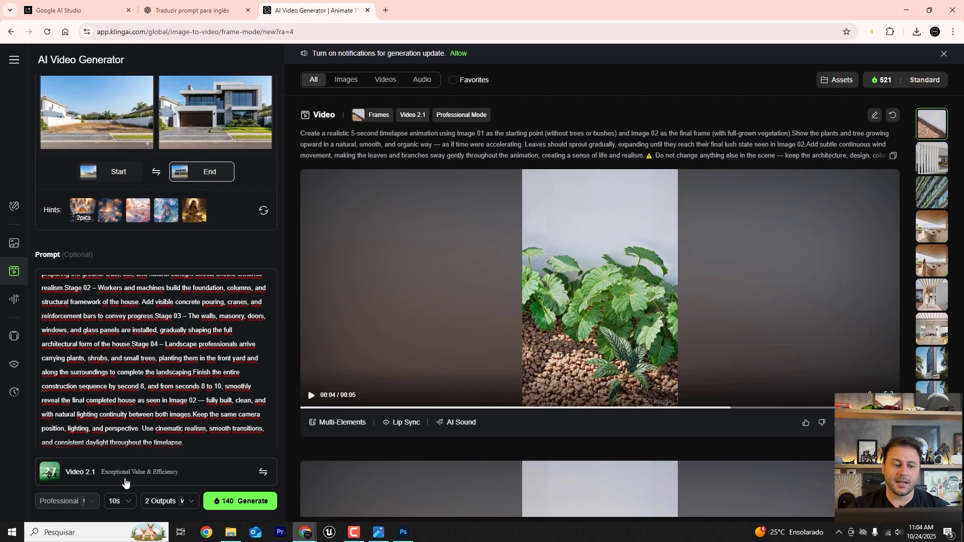
Try output counts of 3, 4, 2 and 1 to compare the credit cost of the generation
left_click(183, 508)
left_click(172, 458)
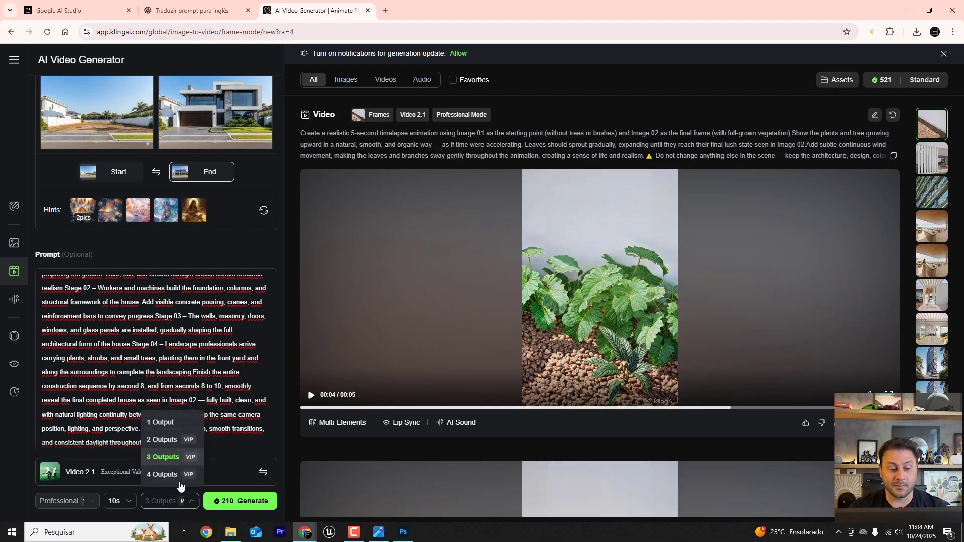
left_click(173, 476)
left_click(193, 509)
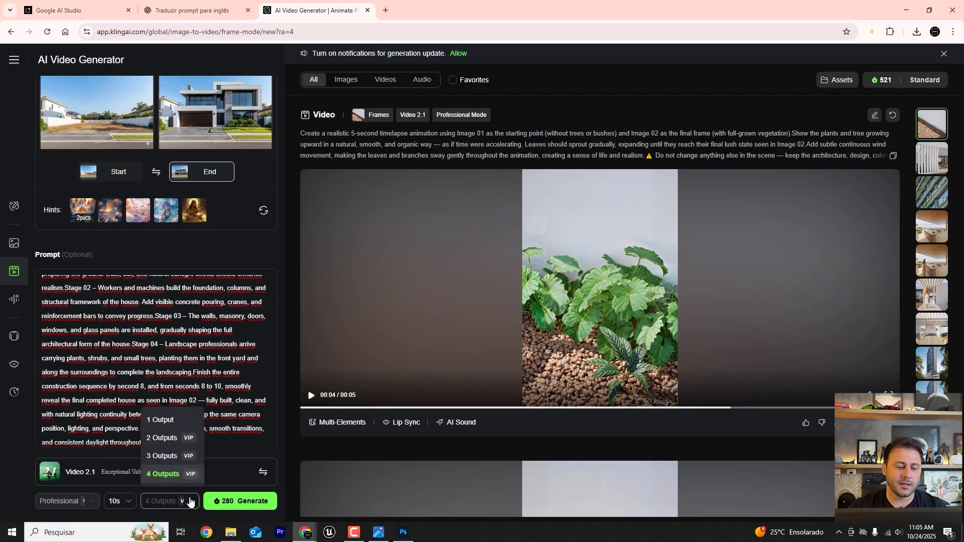
left_click(173, 440)
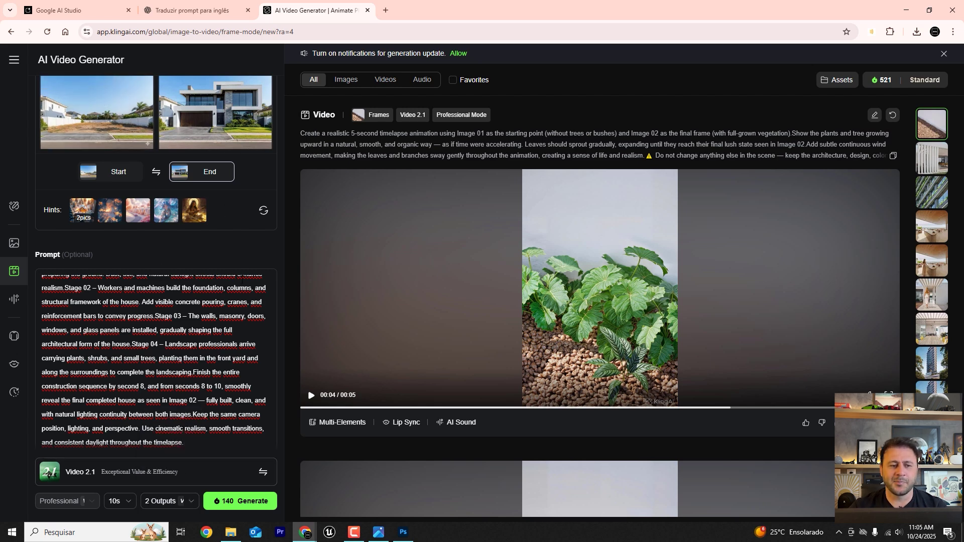
left_click(166, 504)
left_click(173, 424)
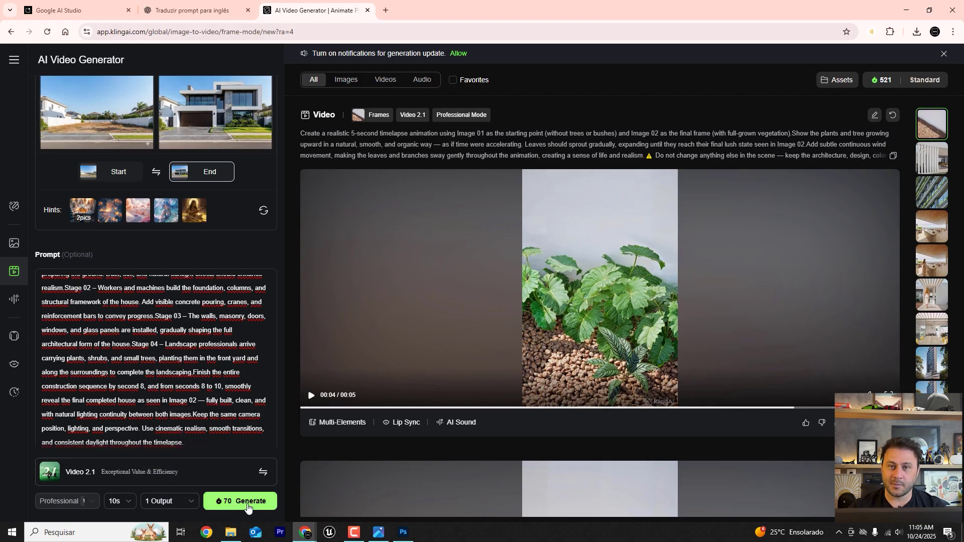
Set the number of outputs to 2 and generate the construction timelapse
left_click(162, 504)
left_click(167, 442)
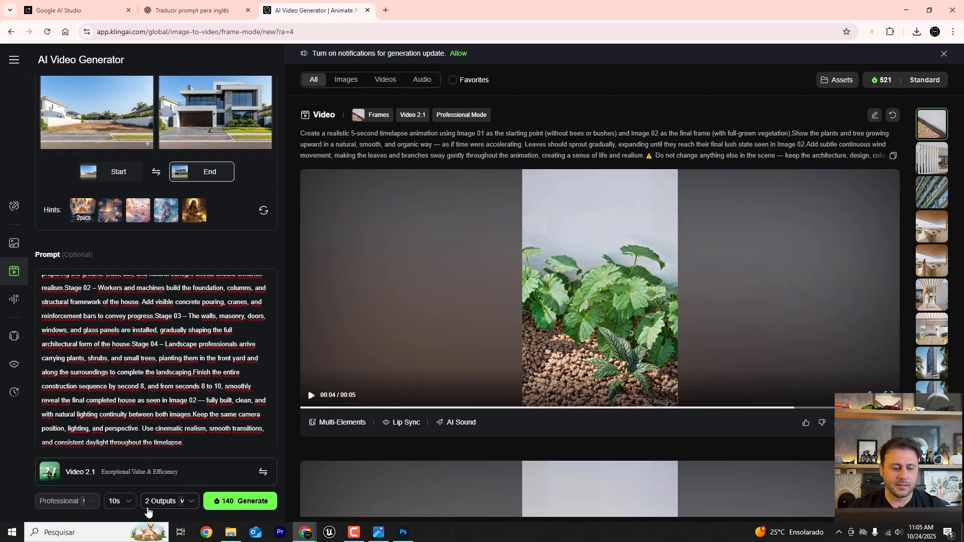
left_click(252, 505)
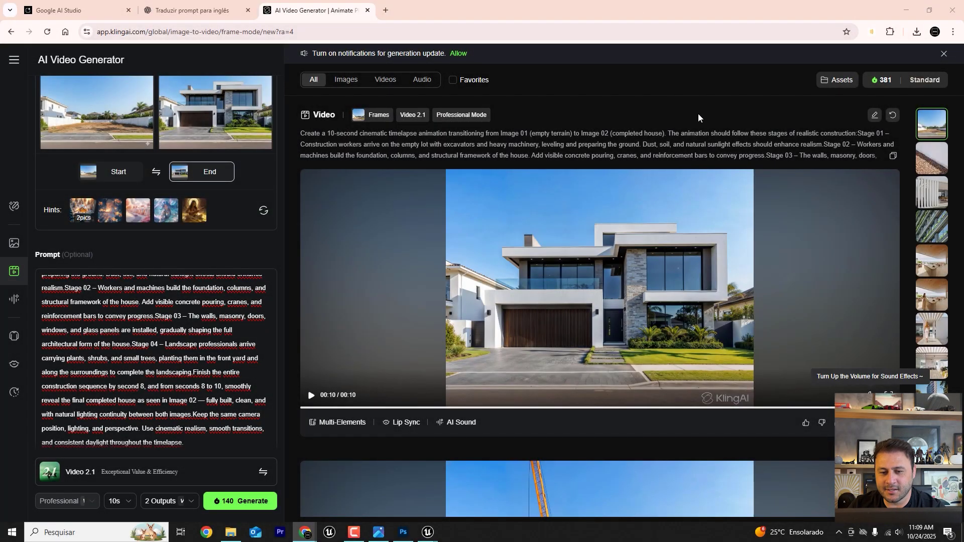
Play the first generated construction video full screen from its beginning, and return to the results page
left_click(619, 371)
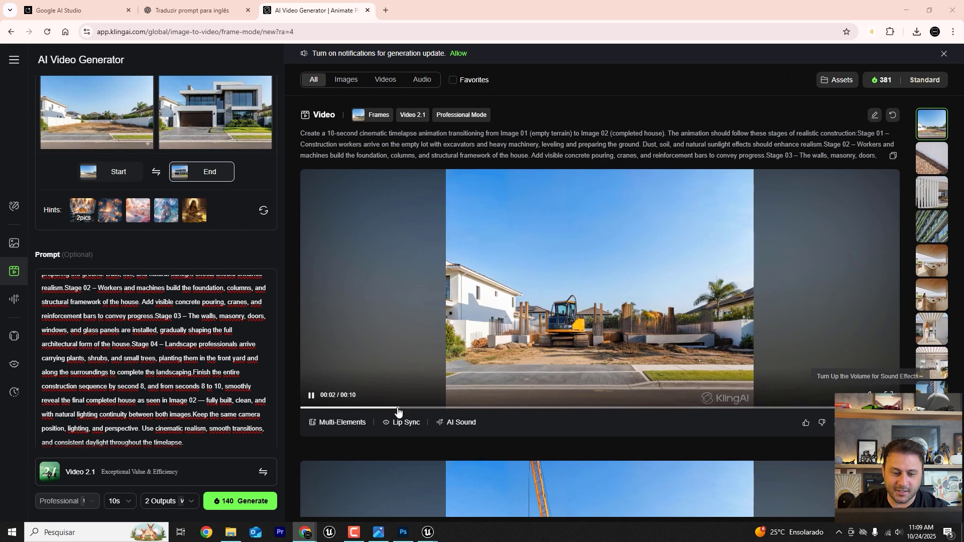
left_click(313, 408)
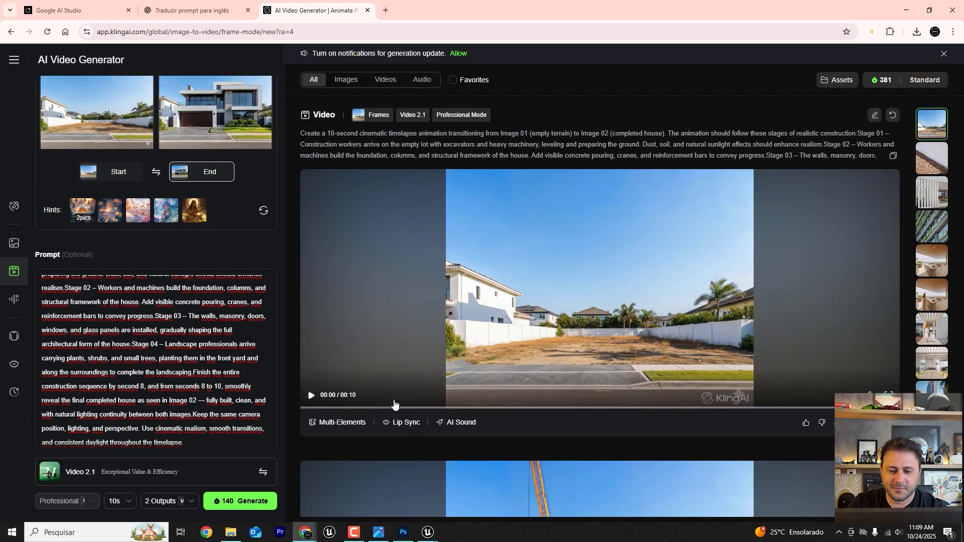
left_click(889, 395)
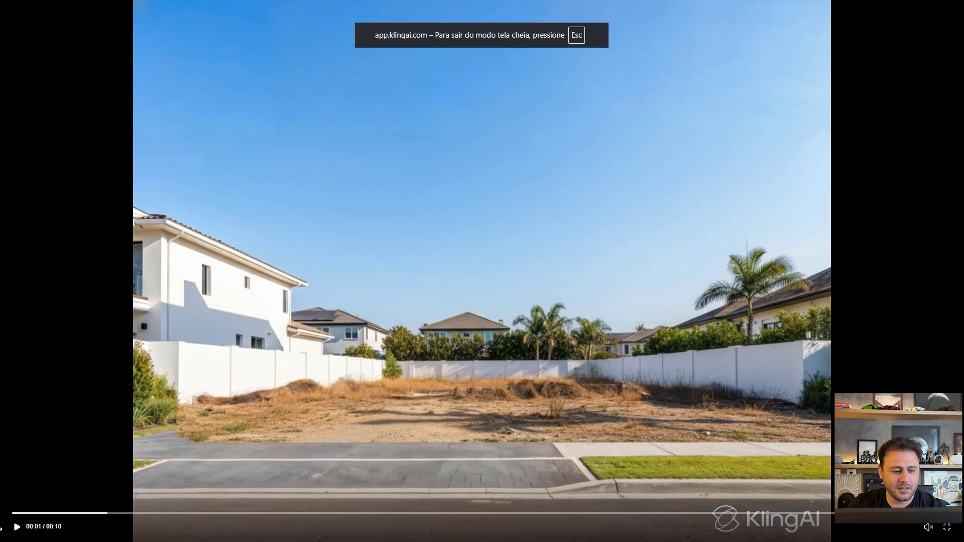
left_click(18, 528)
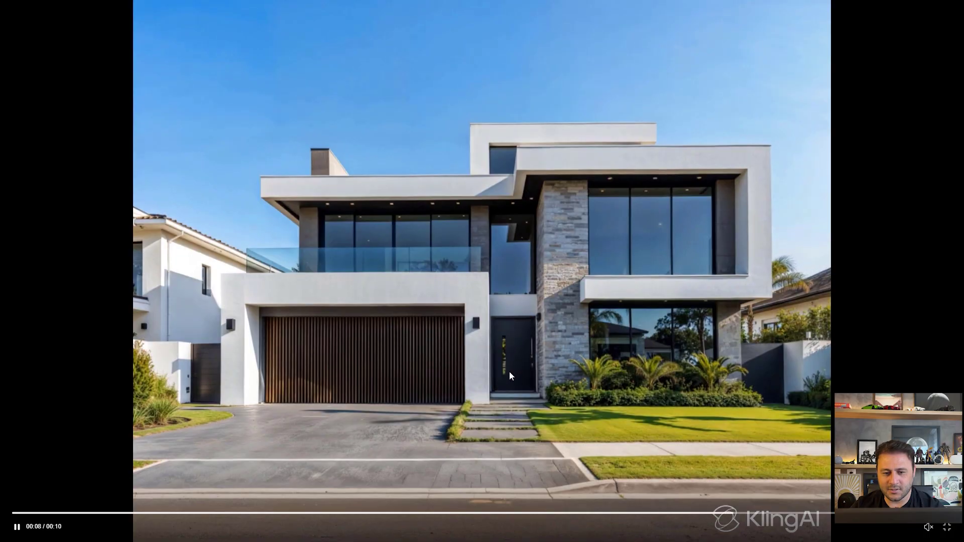
key("Escape")
key("Escape")
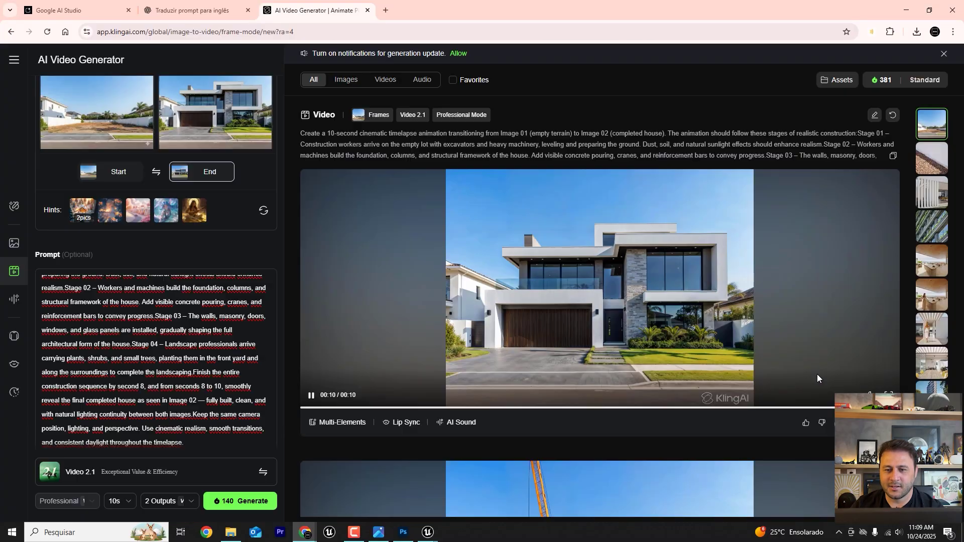
Play the second generated construction video full screen from its beginning, and leave full-screen view
scroll(796, 382, "down", 5)
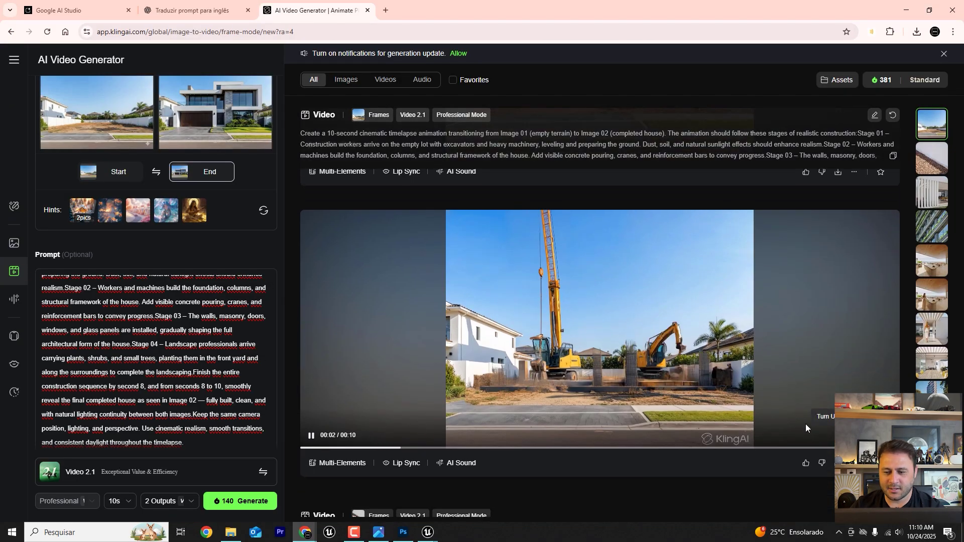
double_click(471, 406)
key("Left")
key("Left")
key("Left")
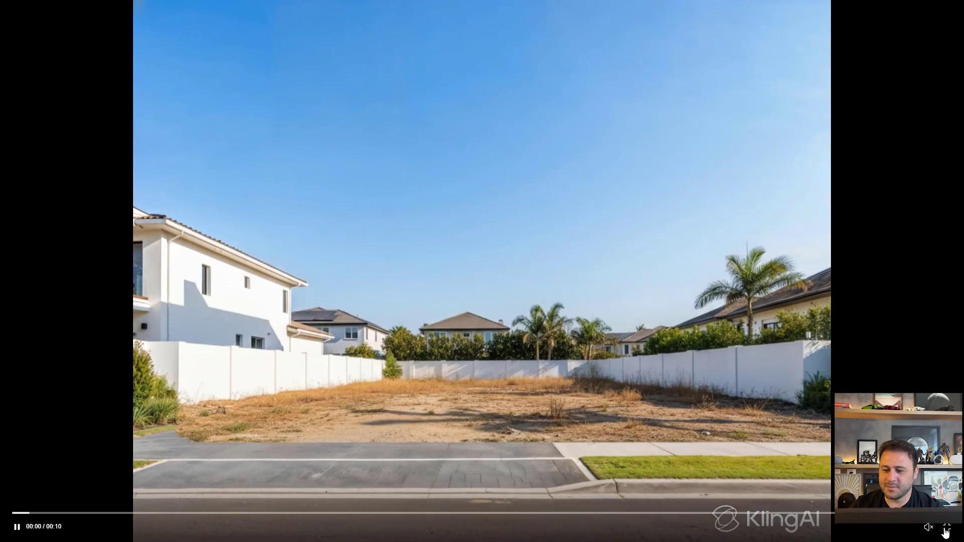
left_click(945, 527)
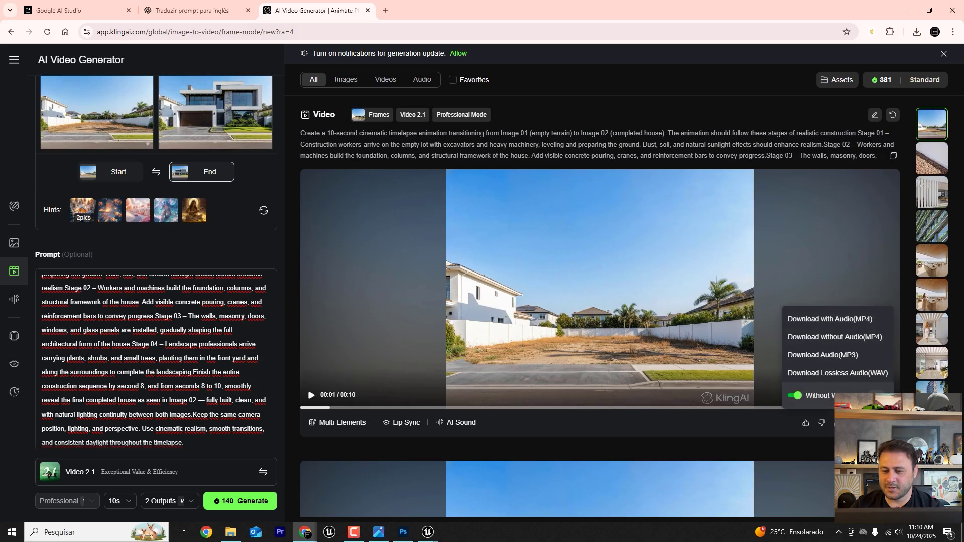
Start downloading the first generated video as MP4 and choose IA VIZ > KLING IA > Kling_ Imagem to video as its destination folder
left_click(876, 395)
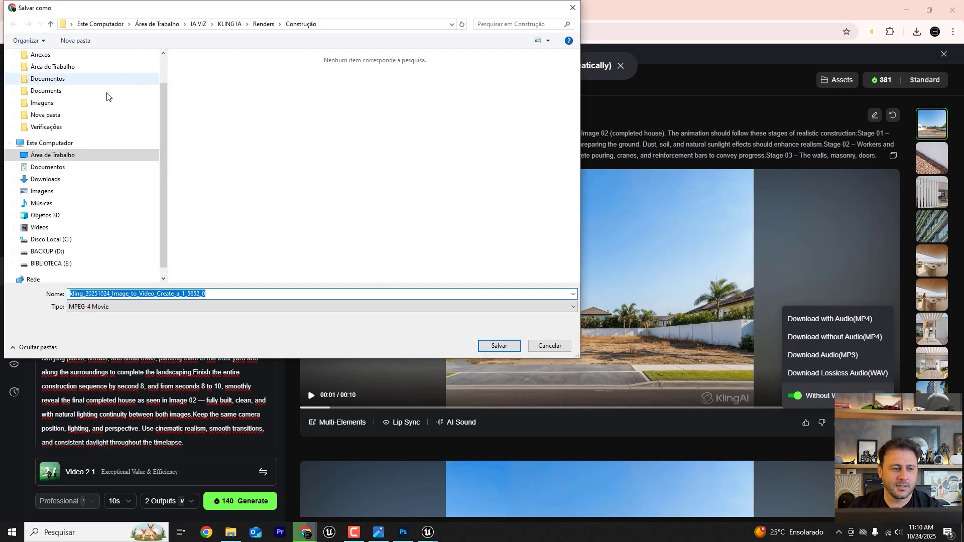
left_click(53, 154)
double_click(201, 80)
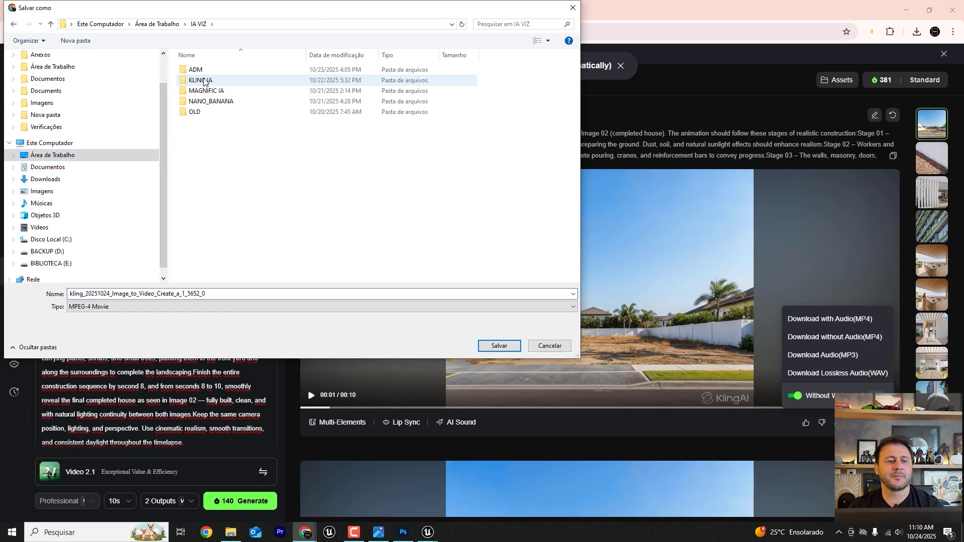
double_click(204, 81)
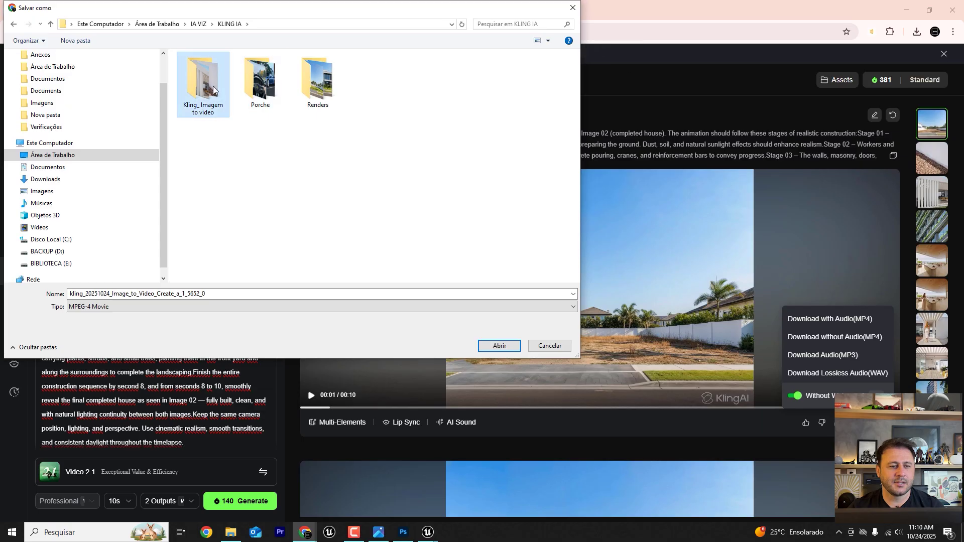
double_click(203, 81)
Save the video under the name House_Construction and show the downloaded file in its folder
left_click_drag(213, 293, 54, 296)
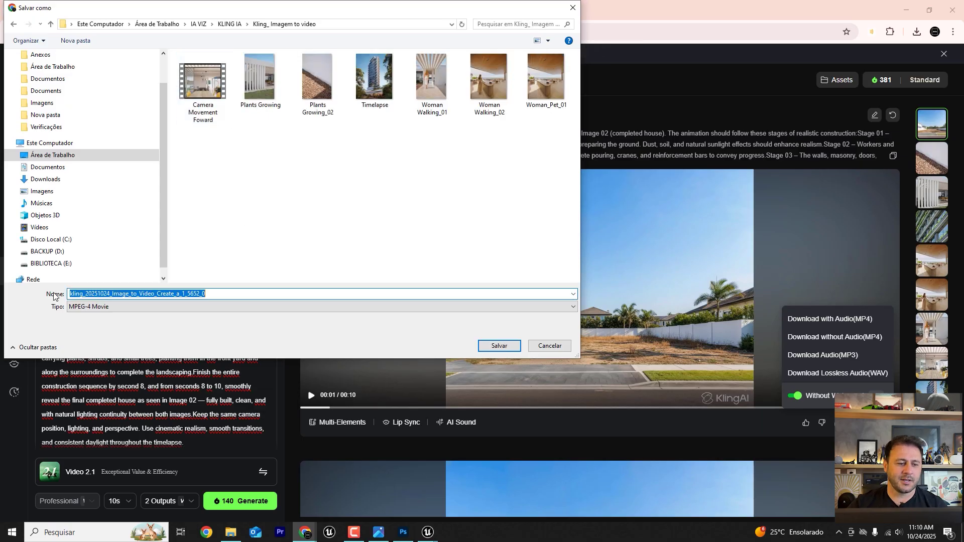
type("House_Constructio")
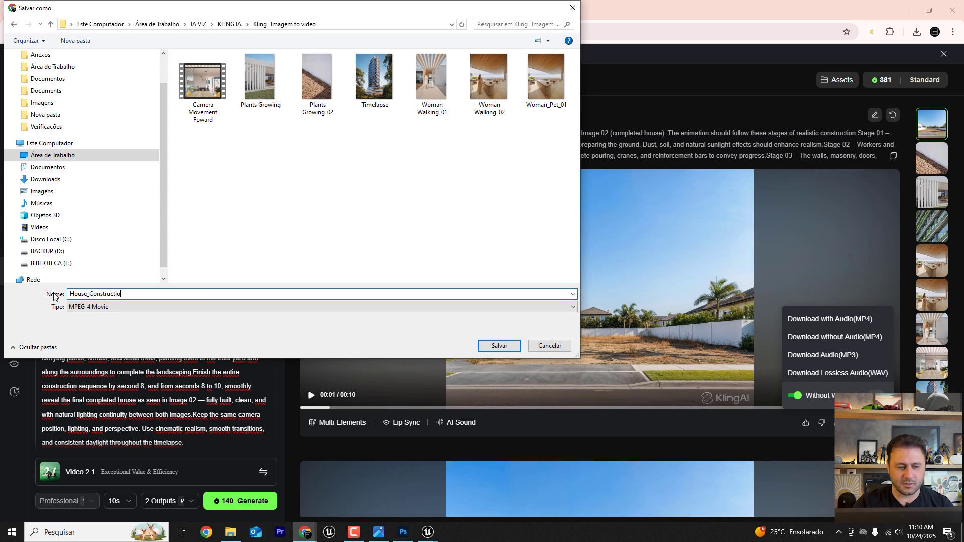
type("n")
key("Return")
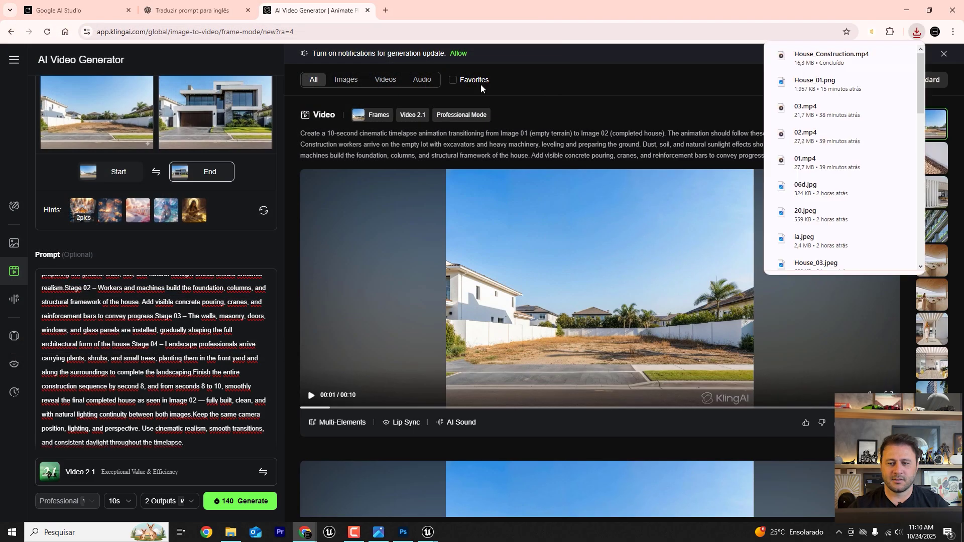
left_click(888, 56)
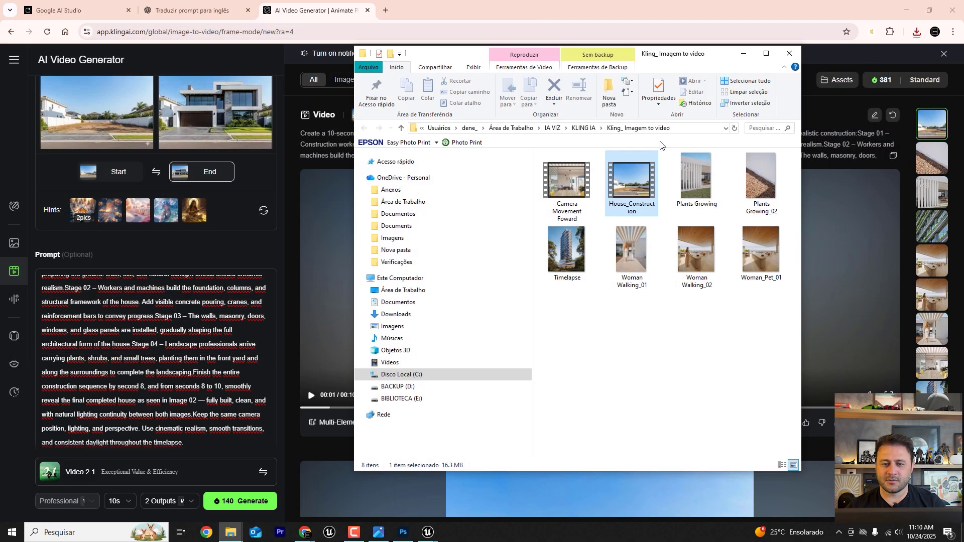
Play the downloaded House_Construction video, close the player and its folder, and replay the first result in Kling AI
double_click(614, 195)
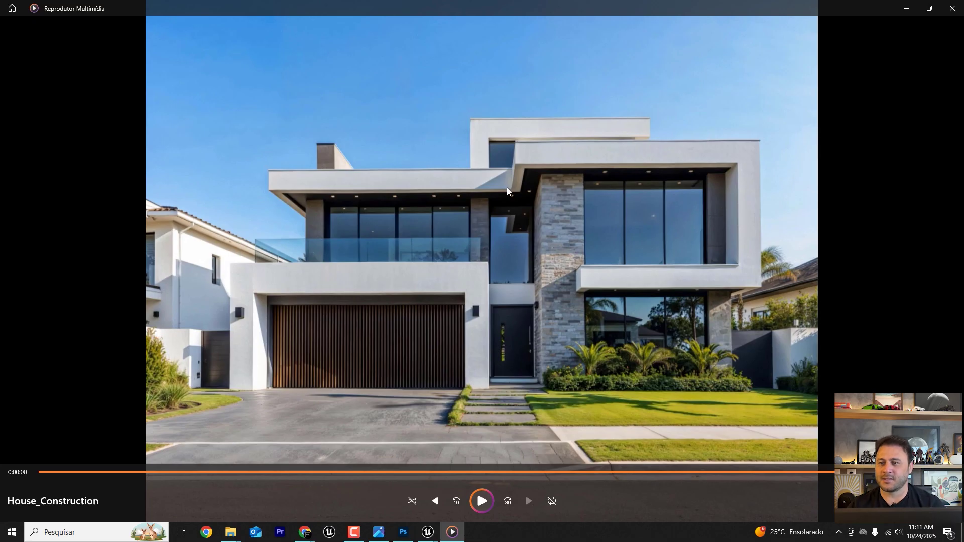
left_click(952, 8)
left_click(789, 53)
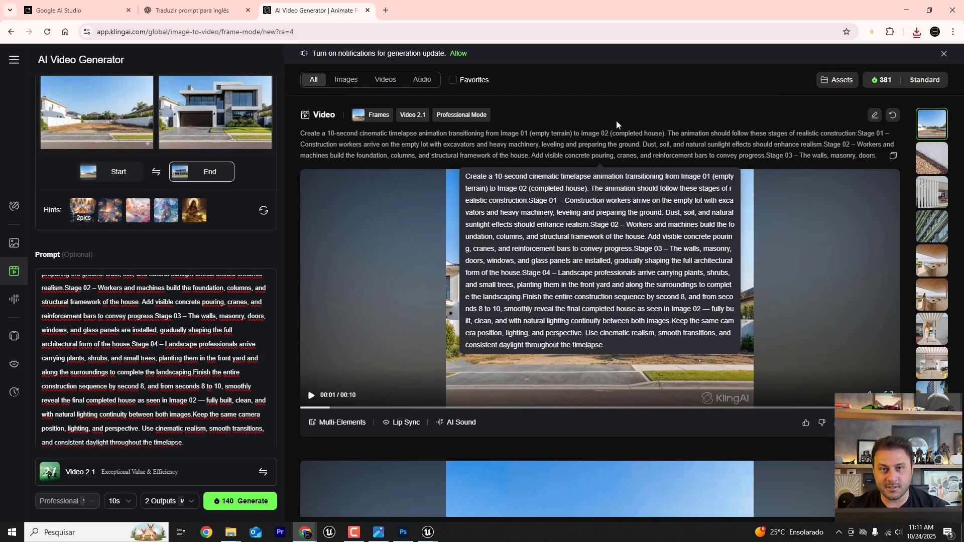
left_click(615, 204)
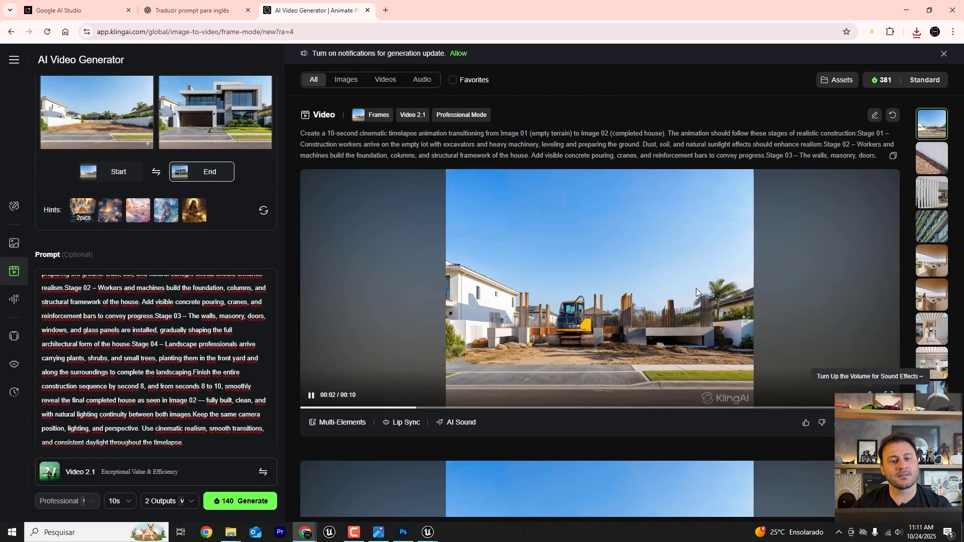
Compare the credit cost of 1 and 2 outputs, and leave the settings at 2 Outputs and 10s
left_click(189, 502)
left_click(168, 427)
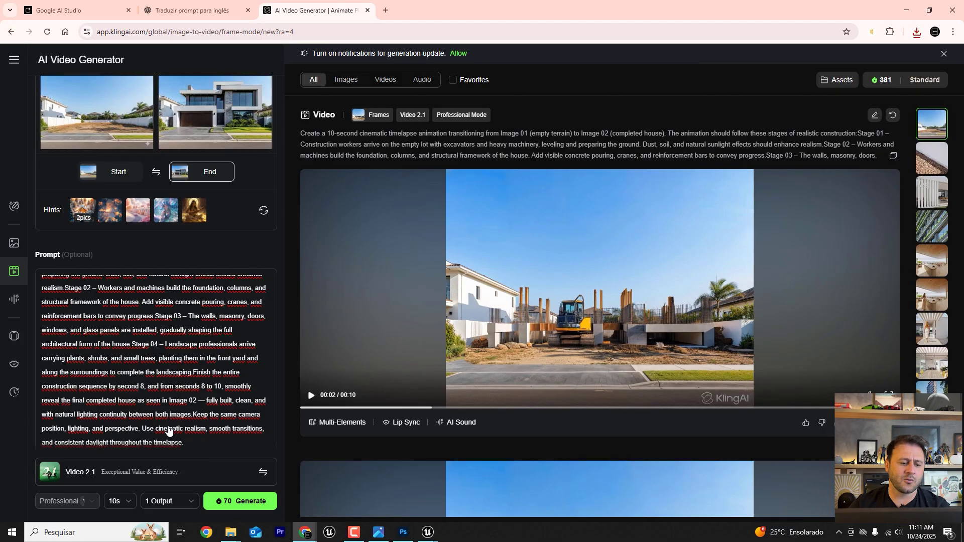
left_click(186, 500)
left_click(163, 441)
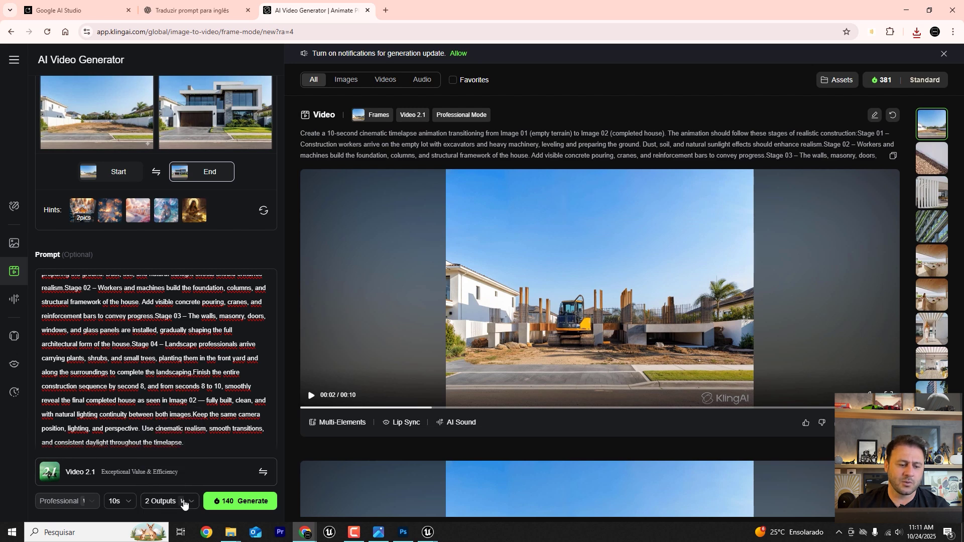
left_click(183, 502)
left_click(119, 501)
left_click(119, 501)
left_click(119, 500)
left_click(119, 474)
left_click(189, 501)
left_click(188, 502)
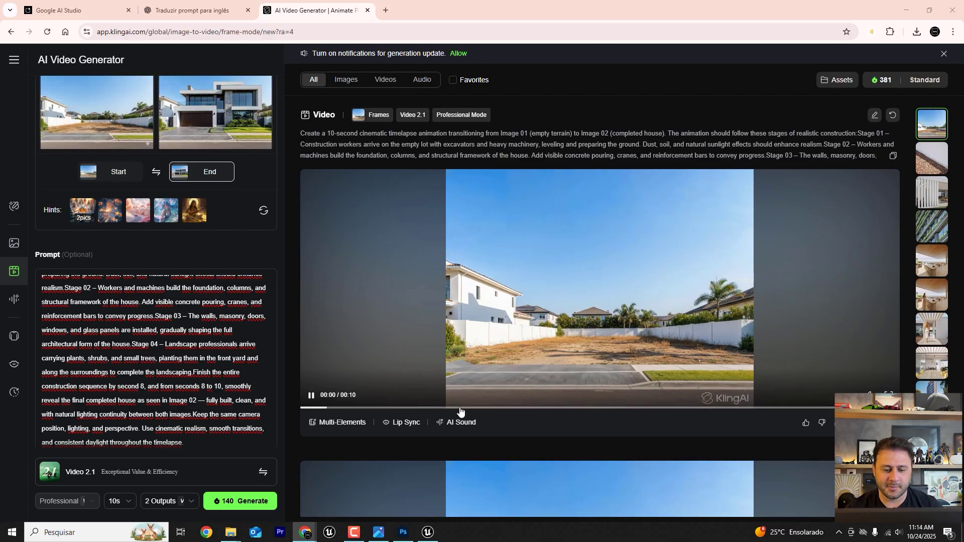
Switch to Unreal Engine, open the Cam_06 sequence in Sequencer and view the tower through CineCameraActor6
left_click(428, 532)
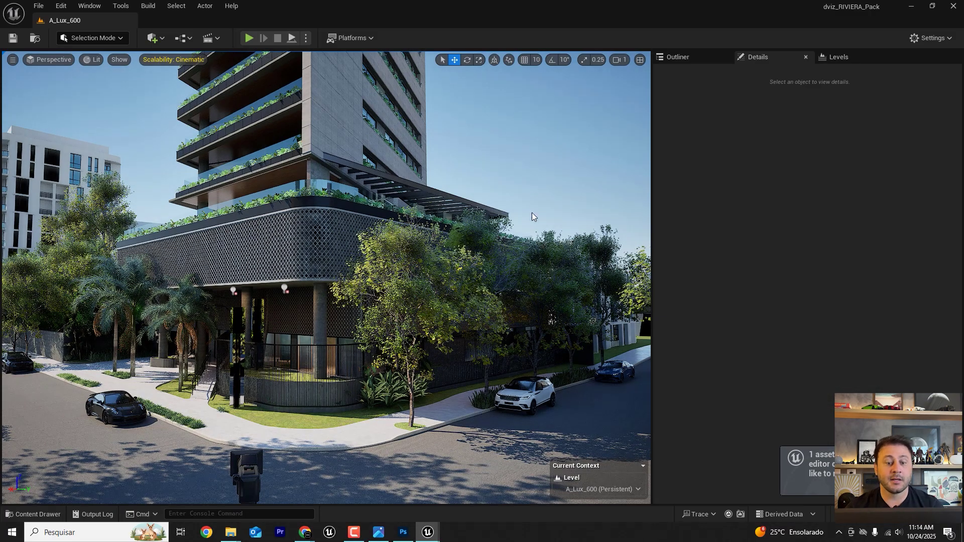
left_click_drag(466, 312, 391, 220)
left_click(98, 6)
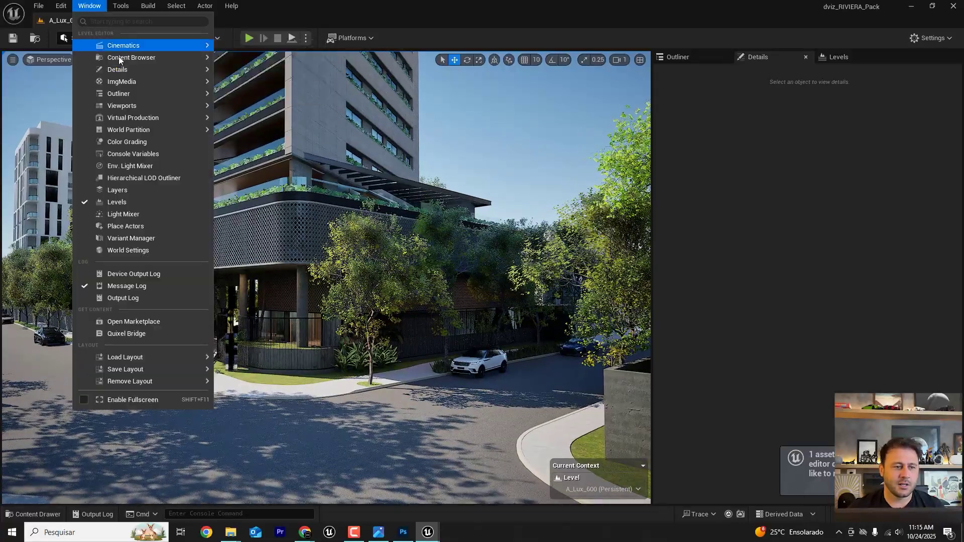
mouse_move(120, 60)
left_click(257, 73)
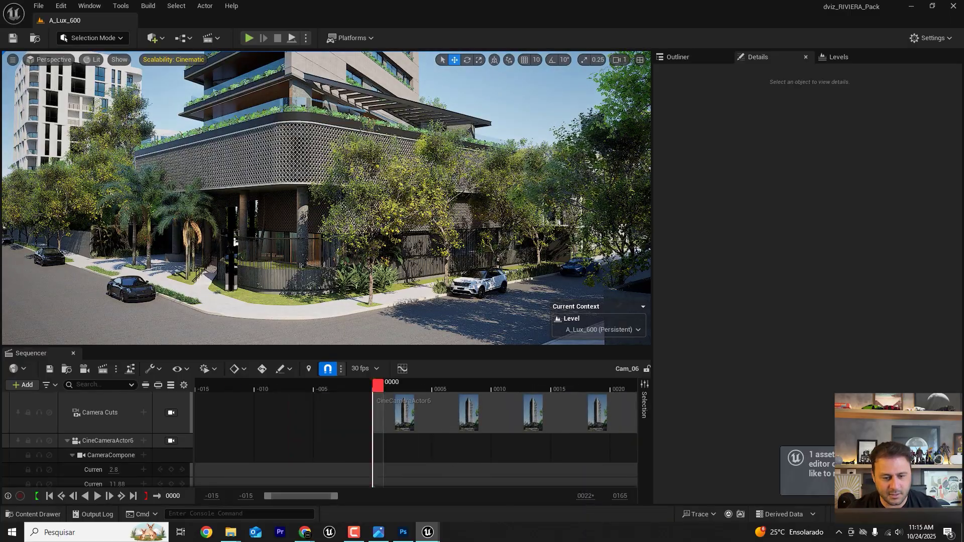
left_click(173, 441)
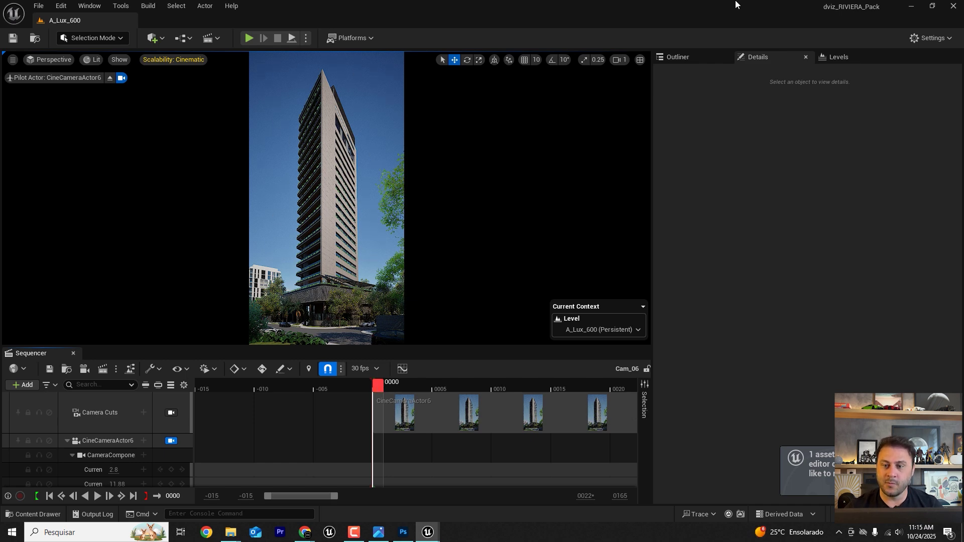
Hide the Bulding and PlantasRooftop levels so the camera shows the site without the tower
left_click(839, 57)
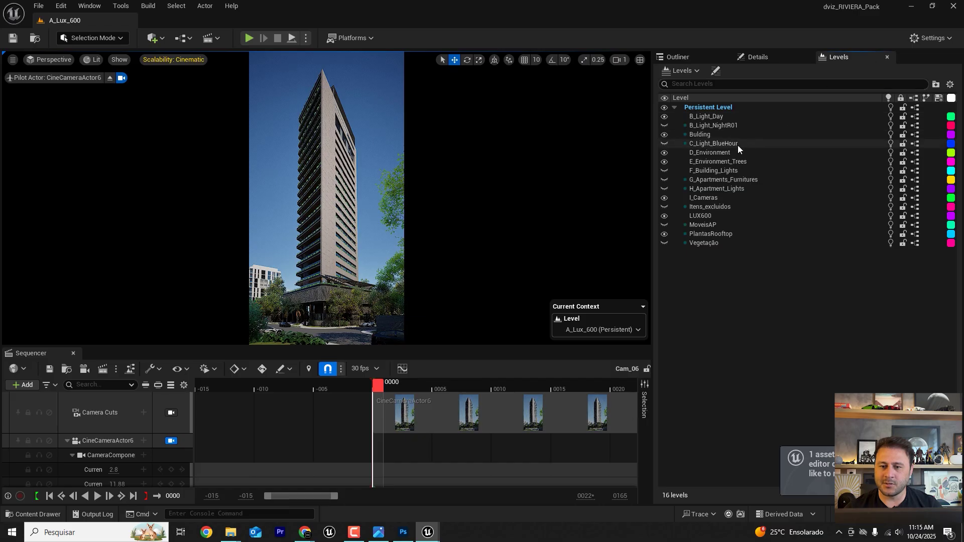
left_click(664, 135)
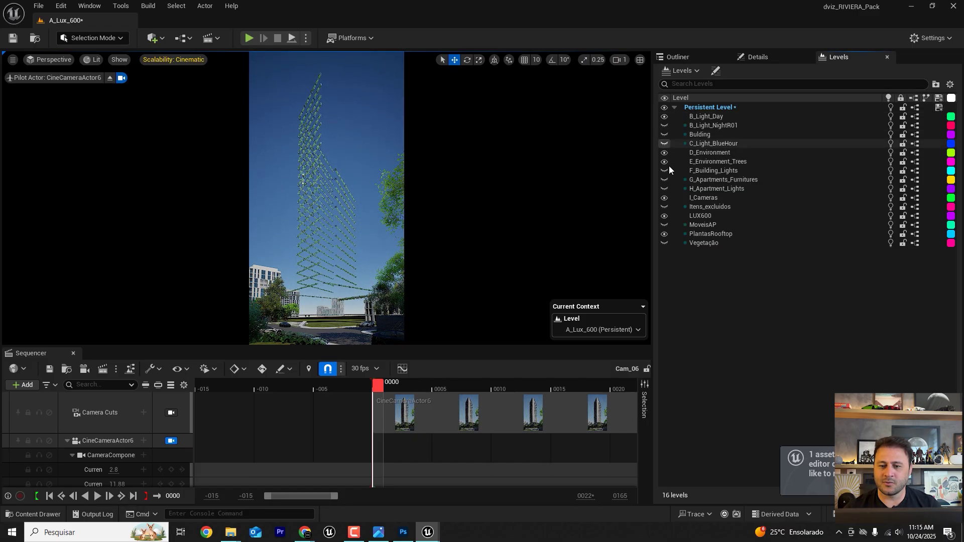
left_click(664, 234)
Clear the stray objects left floating in the sky of the camera view and switch the viewport to Path Tracing
left_click(302, 181)
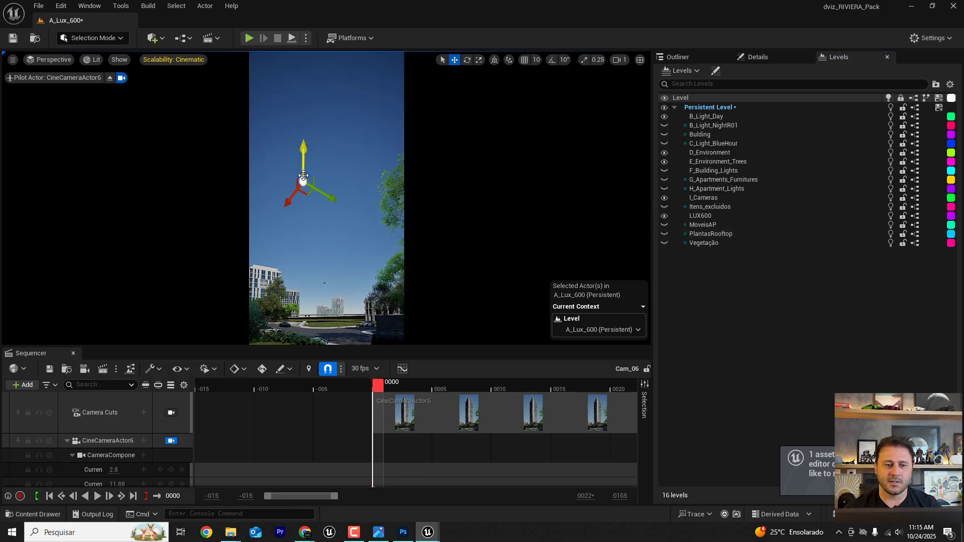
left_click(304, 188)
left_click(301, 175)
left_click(305, 194)
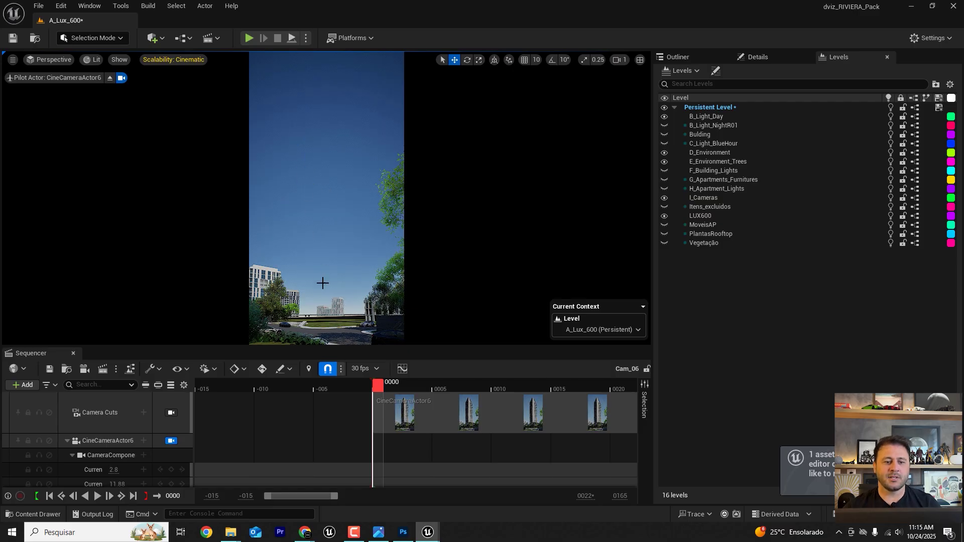
left_click(322, 283)
left_click(370, 292)
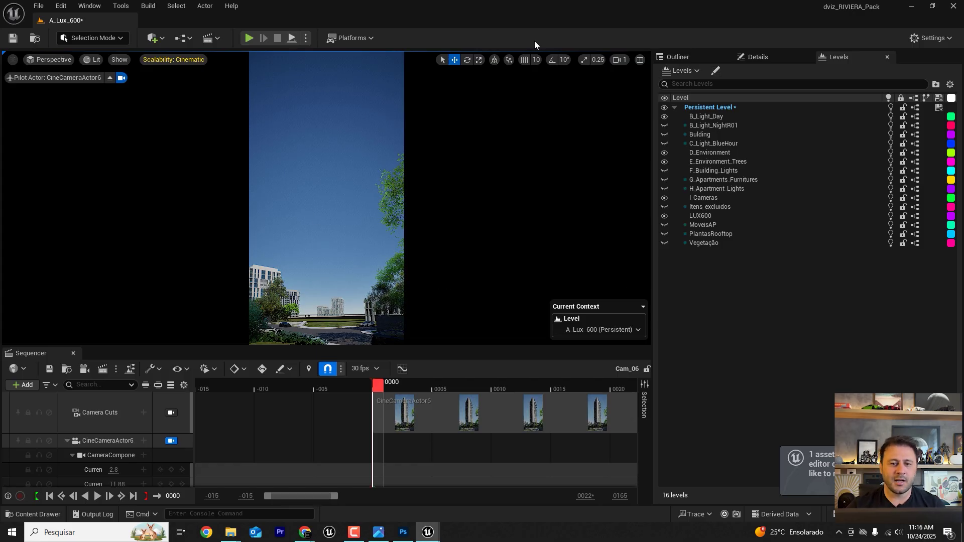
left_click(92, 61)
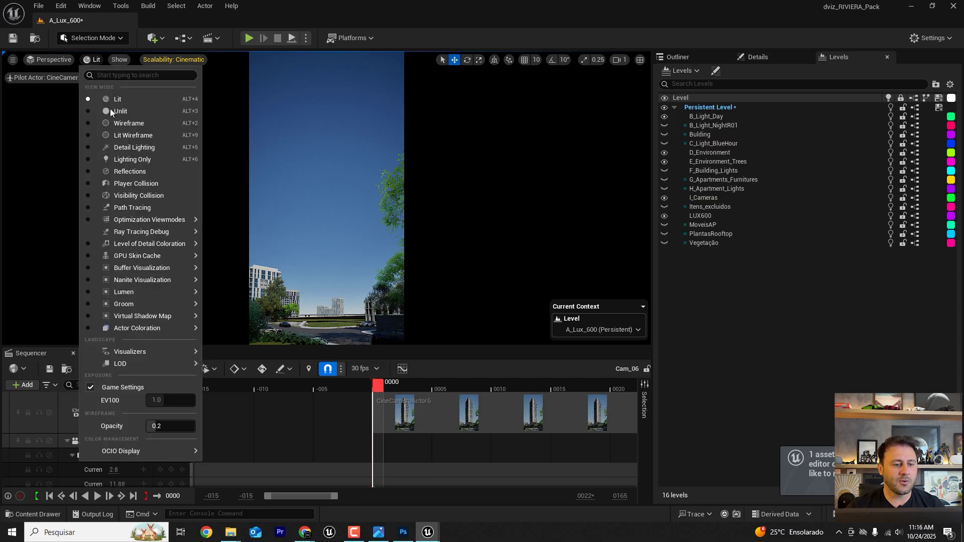
left_click(121, 207)
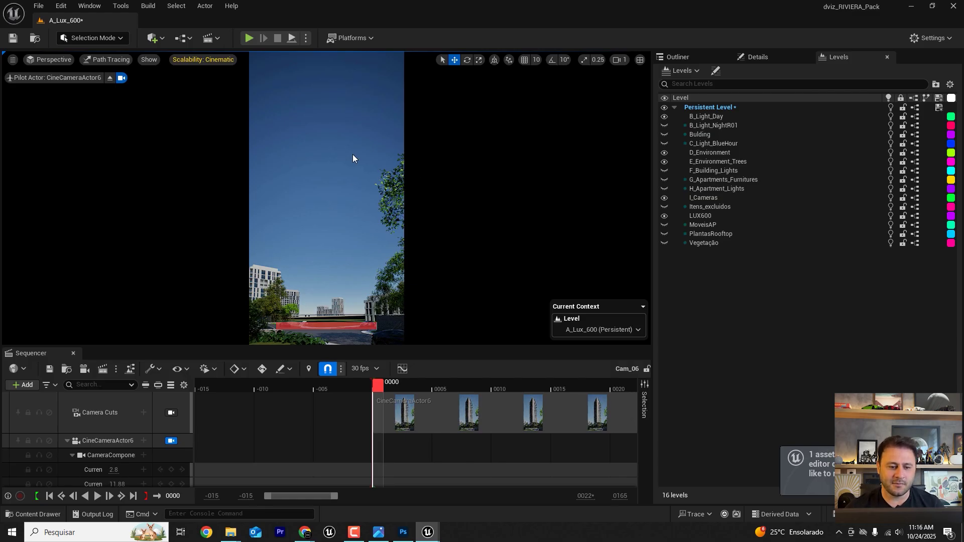
Switch to File Explorer and open the IA VIZ > KLING IA > Renders folder in a maximized window
mouse_move(230, 531)
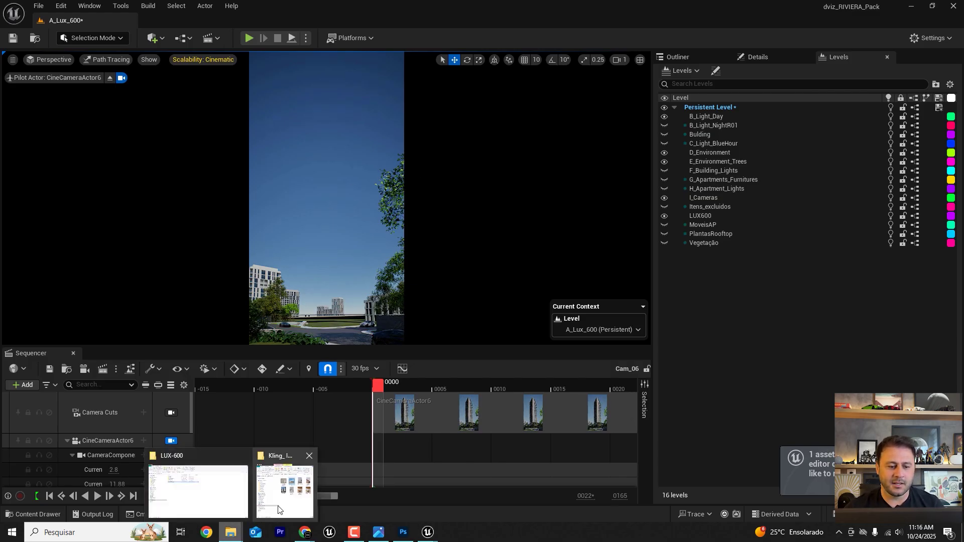
left_click(278, 510)
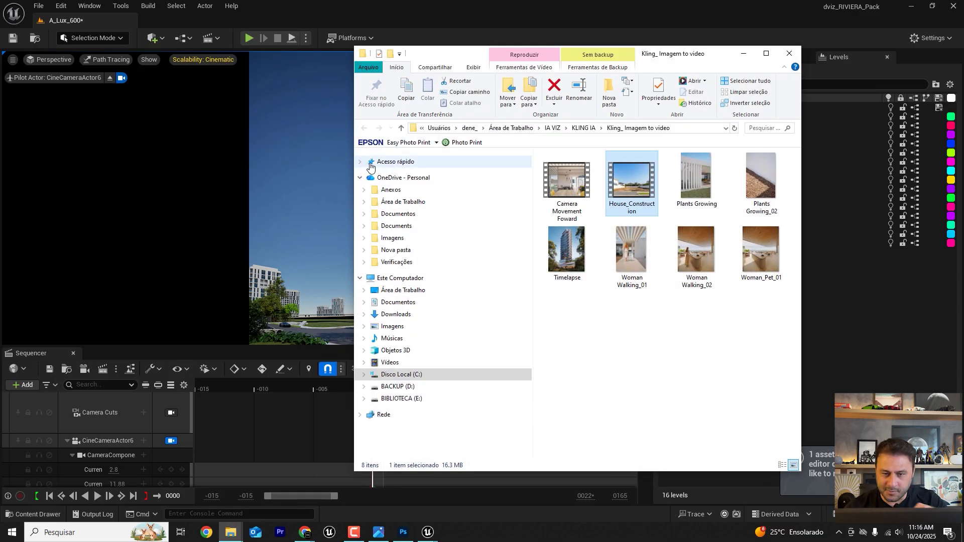
left_click(552, 128)
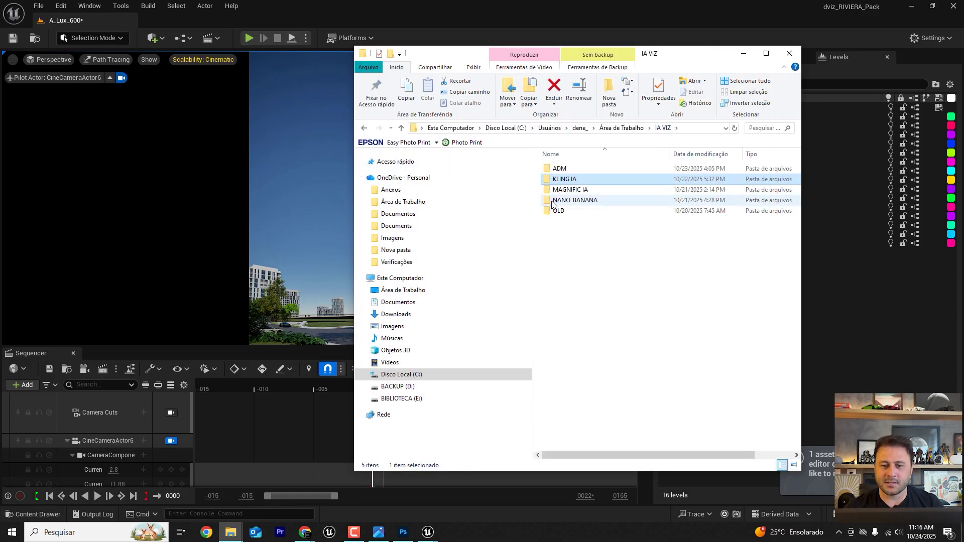
double_click(571, 181)
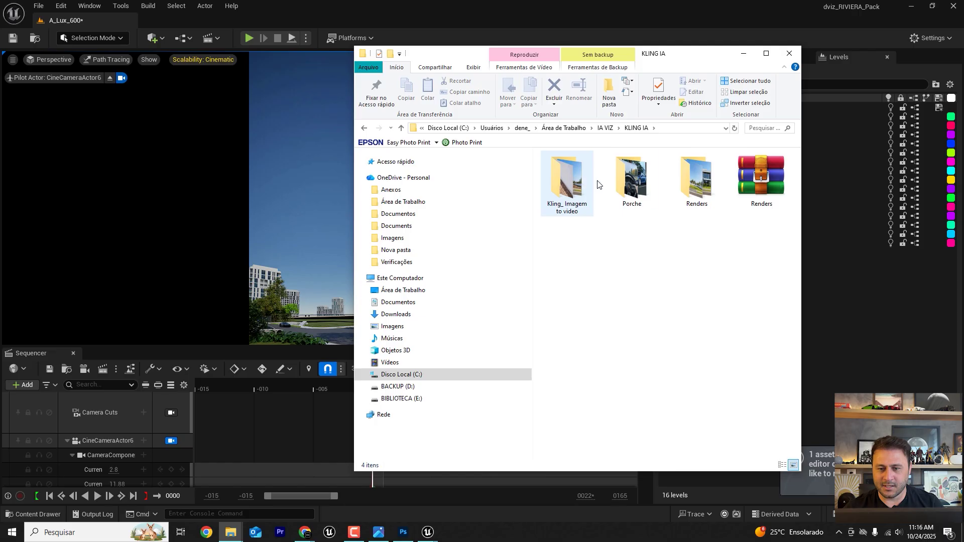
double_click(695, 181)
left_click(766, 53)
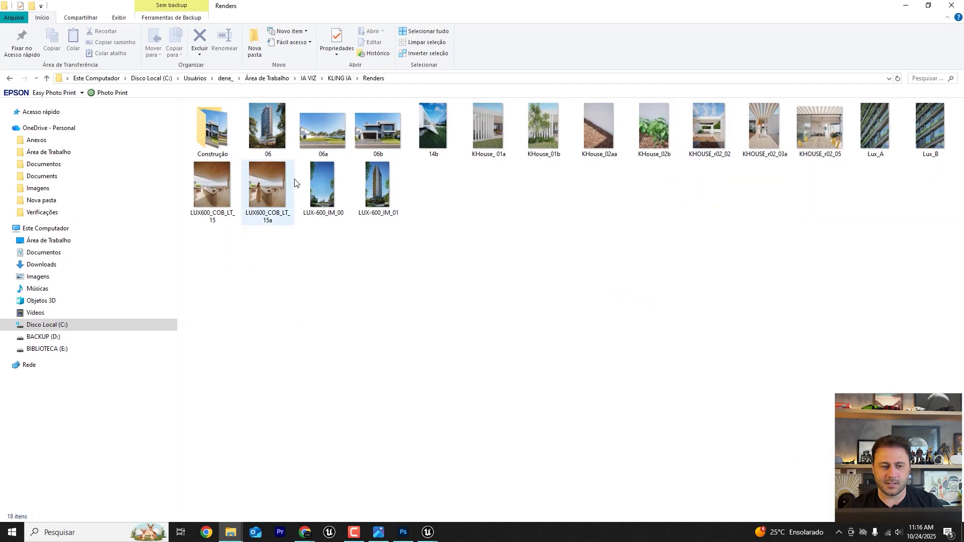
View the LUX-600_IM_00 empty-site render and the LUX-600_IM_01 finished-tower render, and close the image viewer
left_click(333, 182)
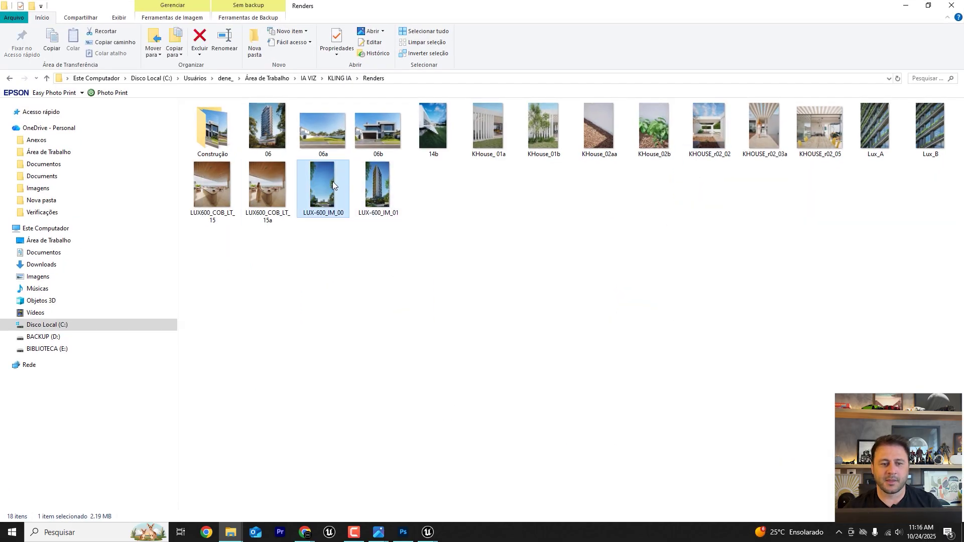
left_click(379, 532)
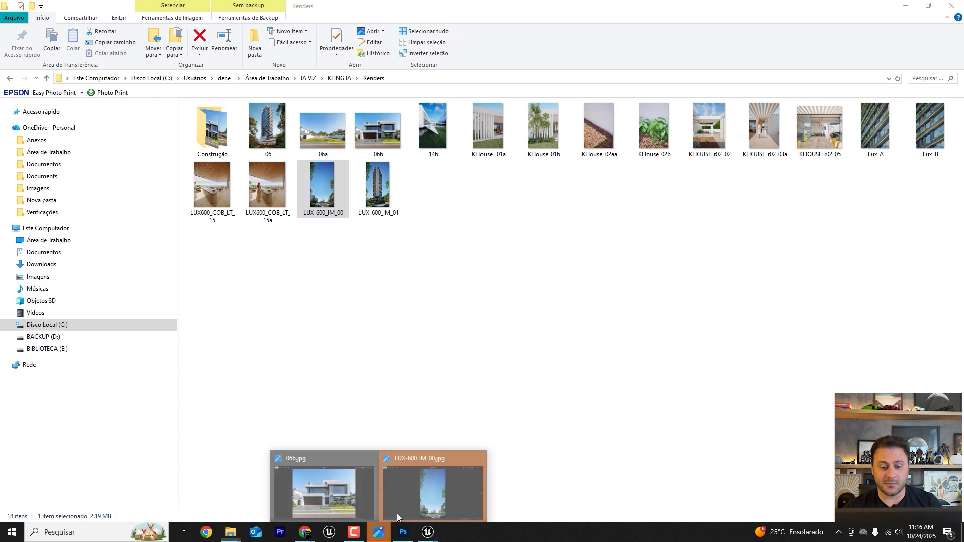
left_click(396, 514)
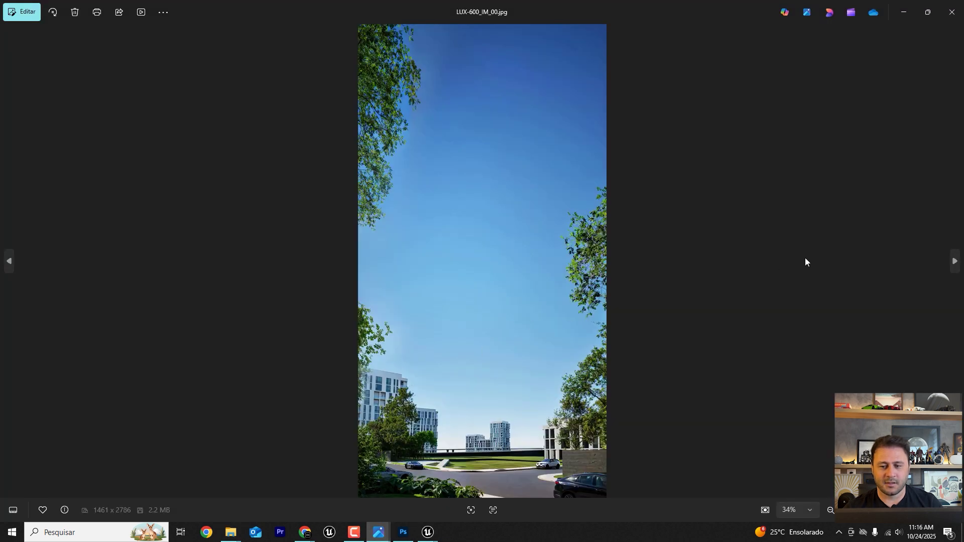
left_click(955, 266)
left_click(952, 266)
left_click(951, 266)
left_click(950, 269)
left_click(950, 268)
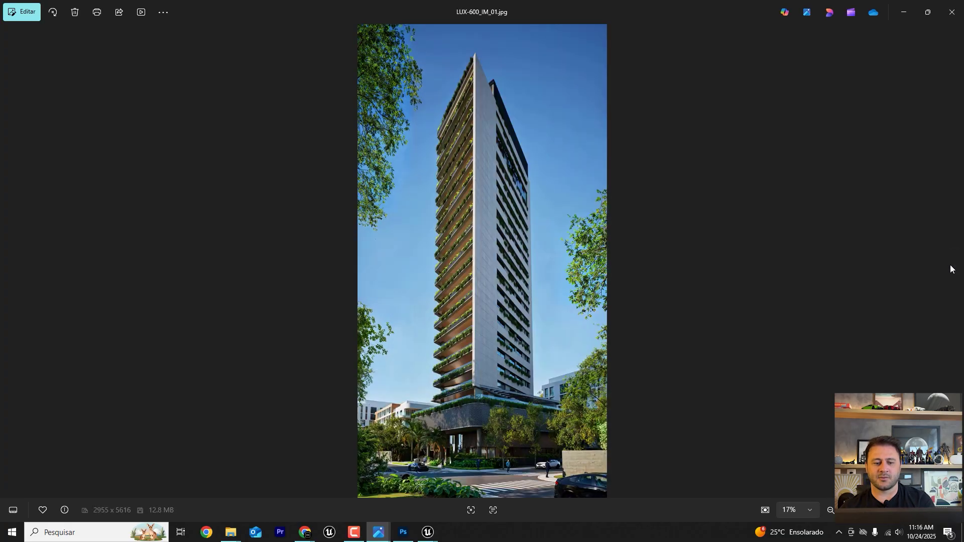
left_click(951, 11)
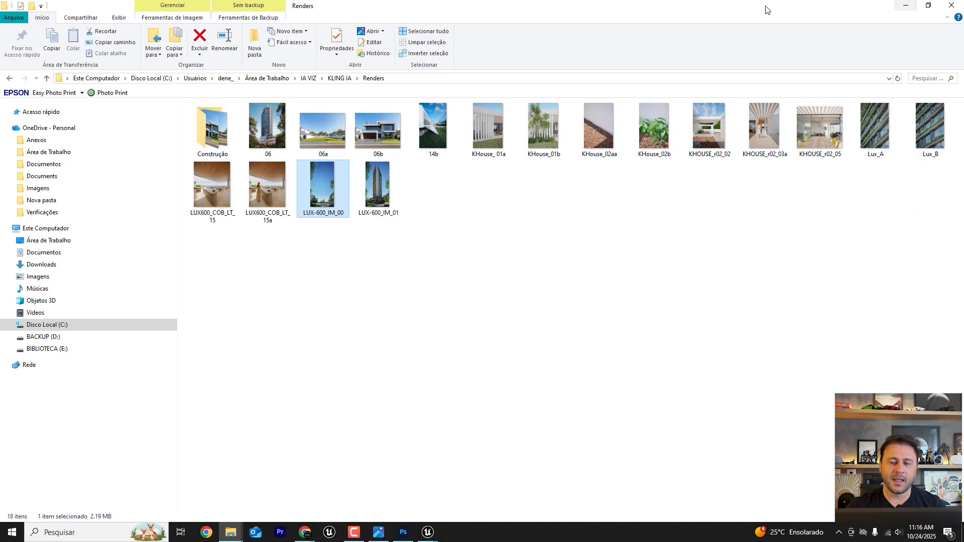
Return to Kling AI in the browser and copy the prompt of the house construction video
left_click(904, 5)
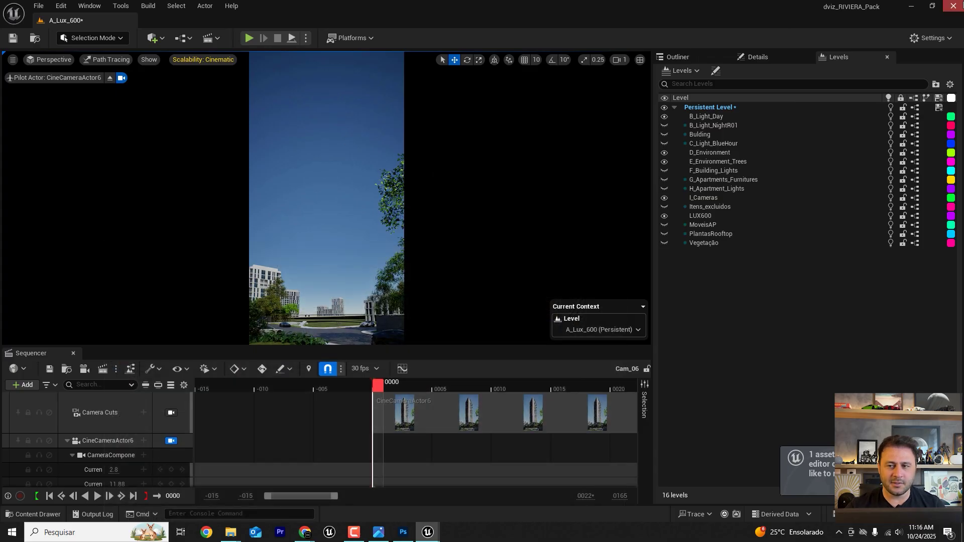
left_click(911, 6)
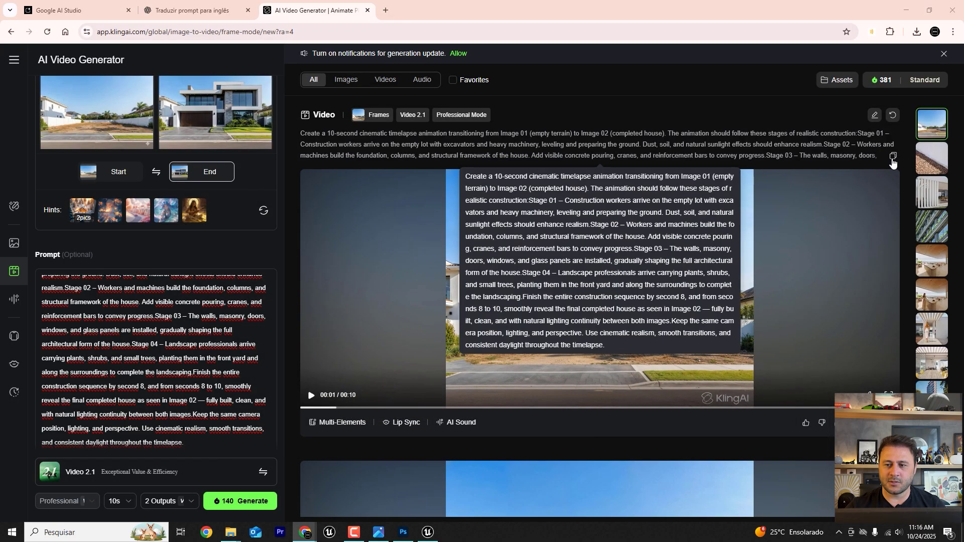
left_click(893, 160)
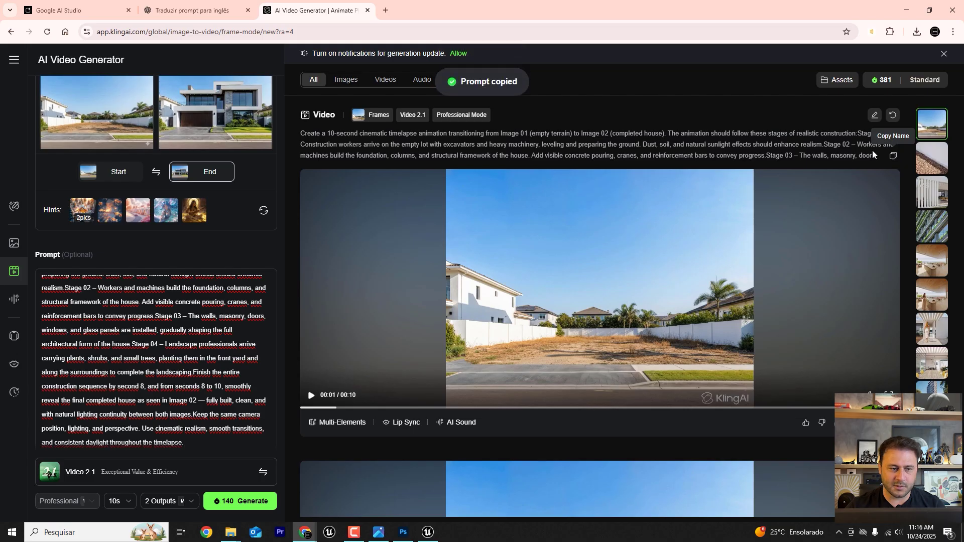
Replace the start frame with the LUX-600_IM_00 empty-site image from the Renders folder
left_click(119, 177)
left_click(100, 200)
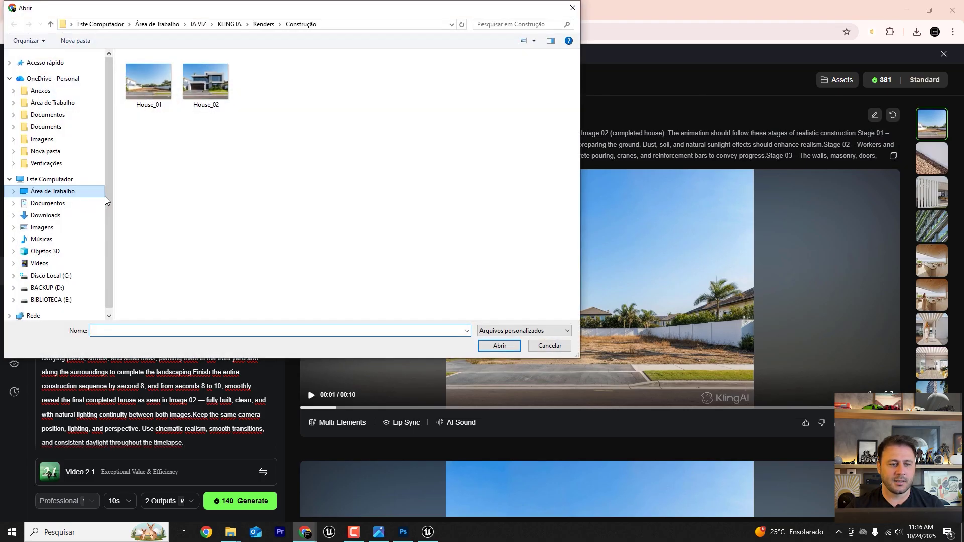
left_click(263, 25)
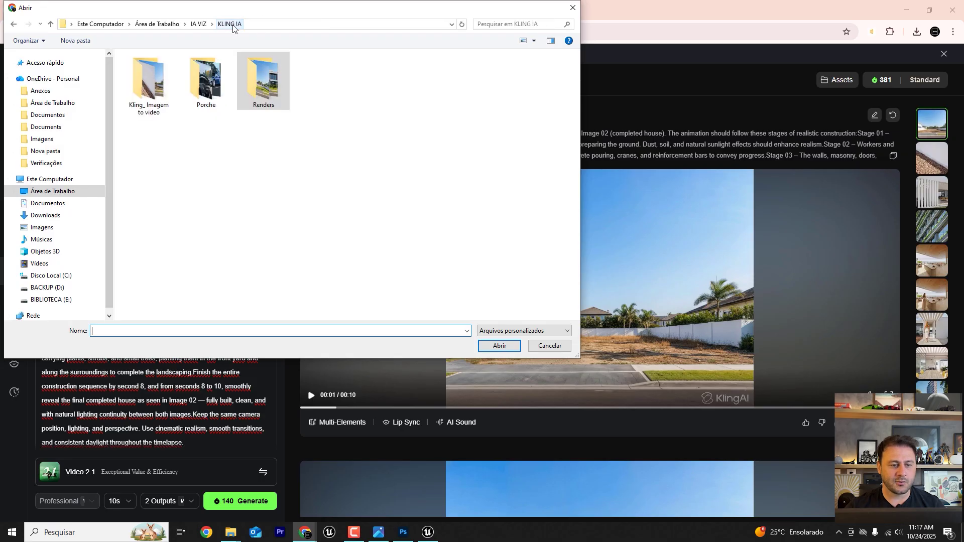
double_click(150, 208)
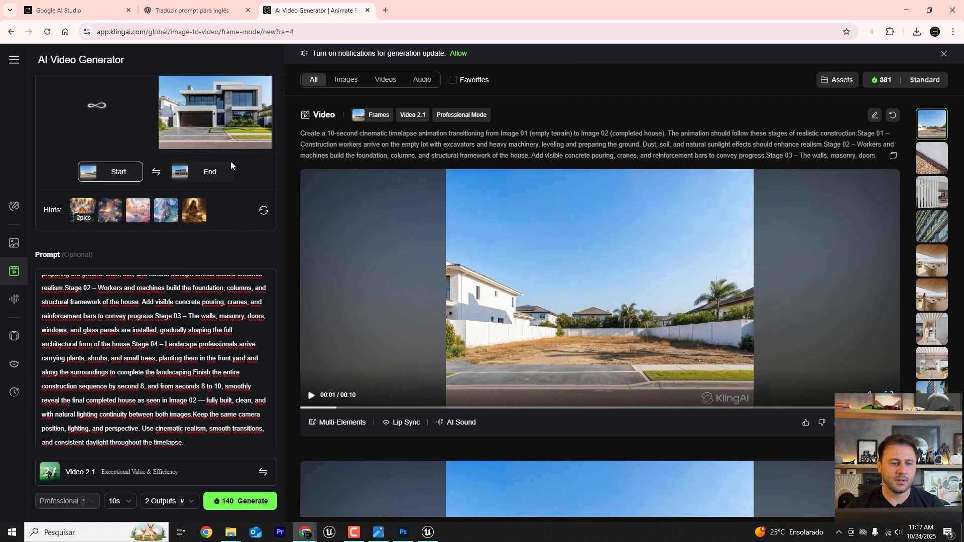
Remove the finished-house end frame and upload the LUX-600_IM_01 finished-tower image in its place
left_click(232, 165)
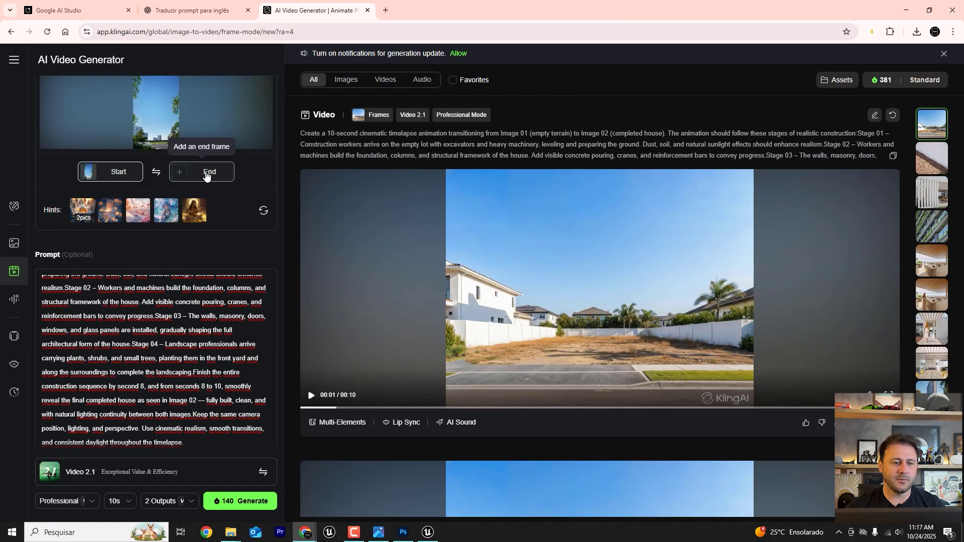
mouse_move(191, 175)
left_click(184, 201)
double_click(207, 211)
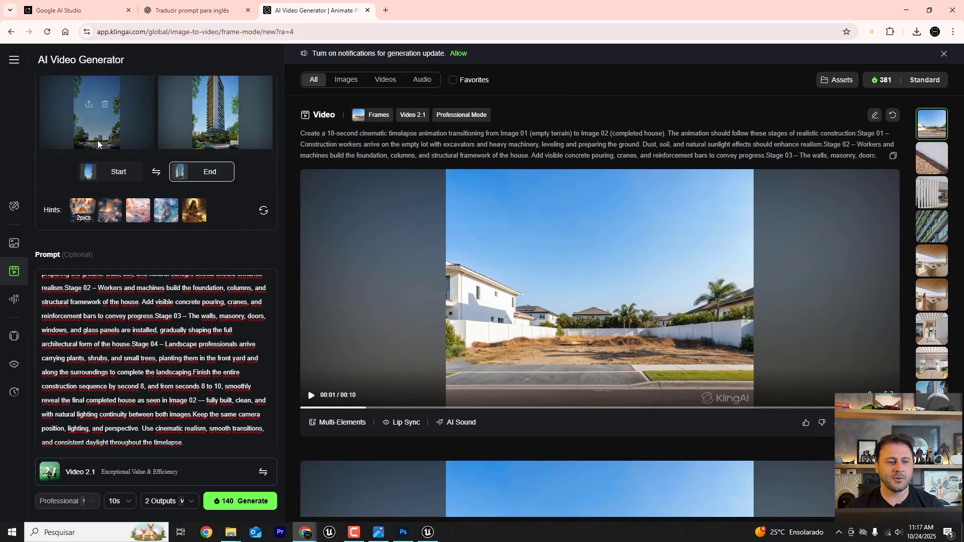
Generate two 10-second tower construction videos in professional mode with Video 2.1 from the LUX-600 start and end frames
mouse_move(204, 126)
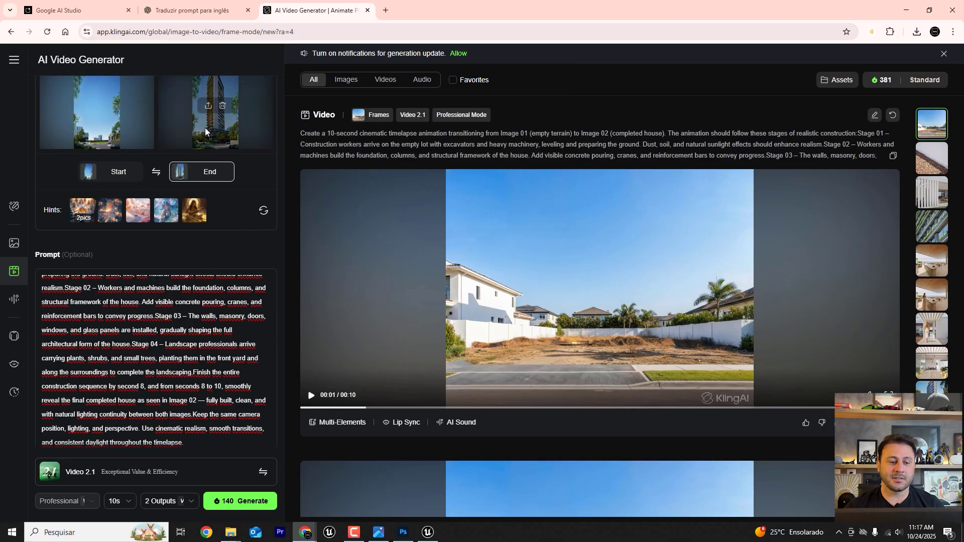
left_click(237, 502)
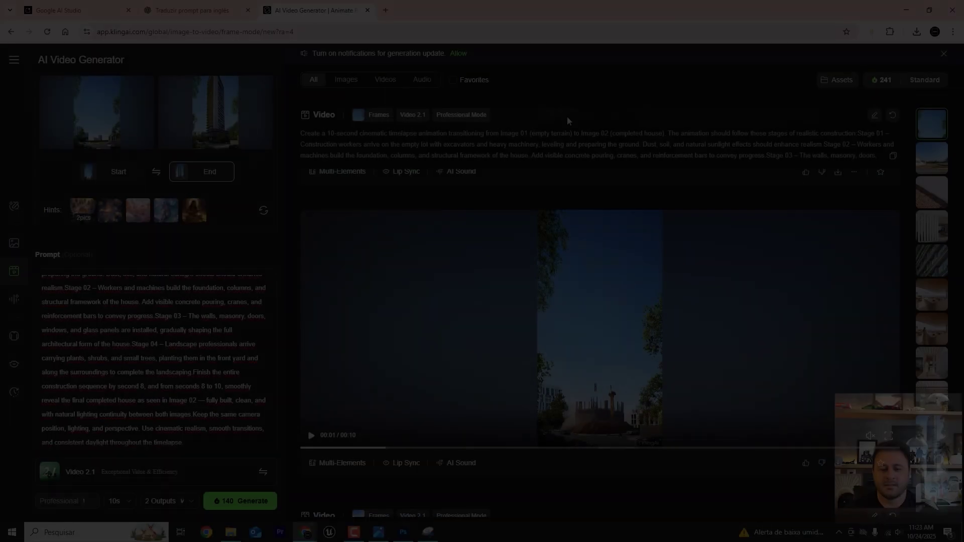
Play the lower of the two generated tower timelapses in full screen from the beginning, and exit full screen
scroll(631, 337, "down", 3)
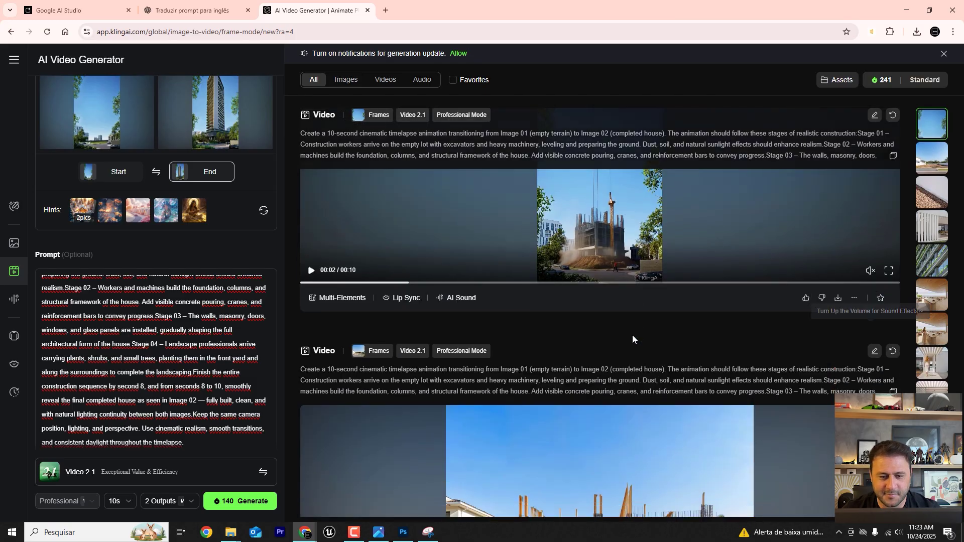
scroll(759, 253, "up", 3)
left_click(310, 385)
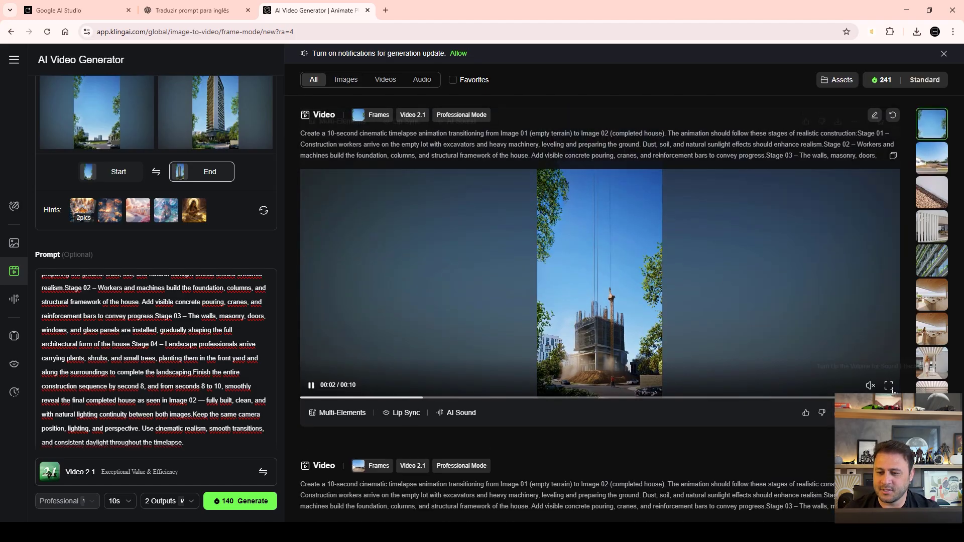
left_click(889, 385)
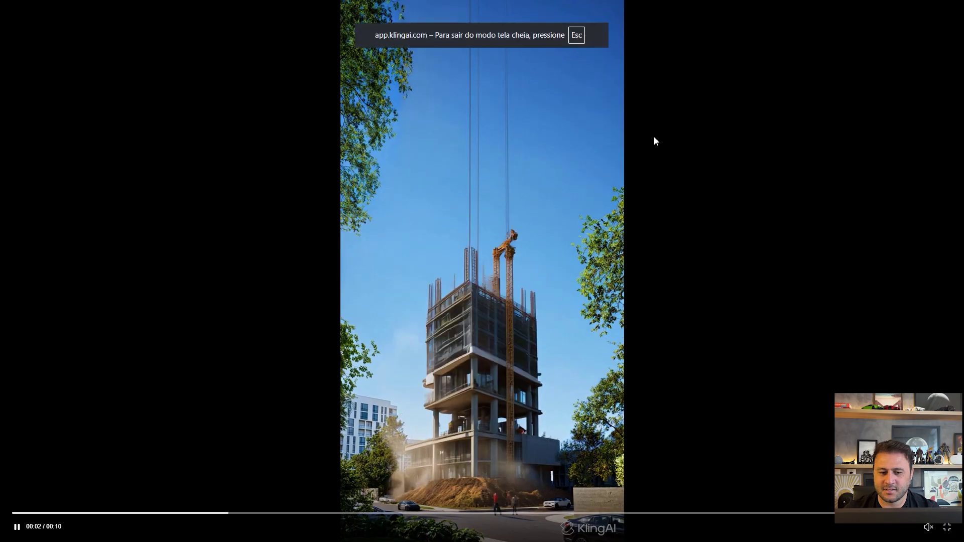
left_click(15, 513)
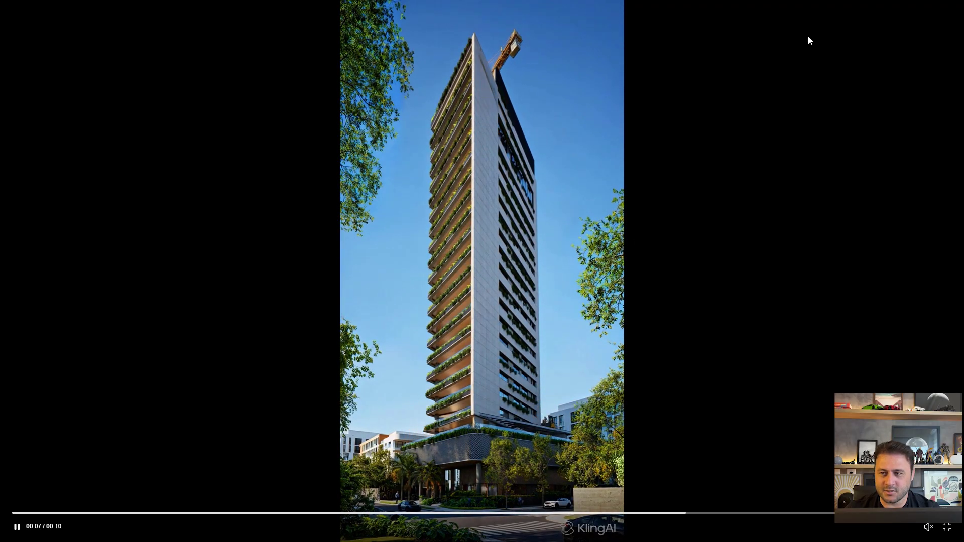
left_click(946, 527)
Replay the lower tower timelapse from its start within the results list
scroll(726, 356, "down", 10)
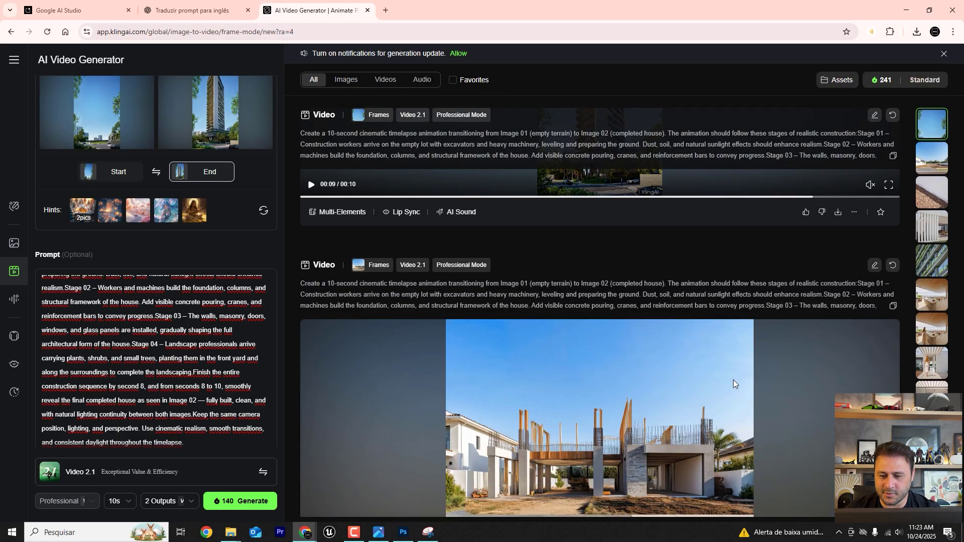
scroll(745, 391, "down", 5)
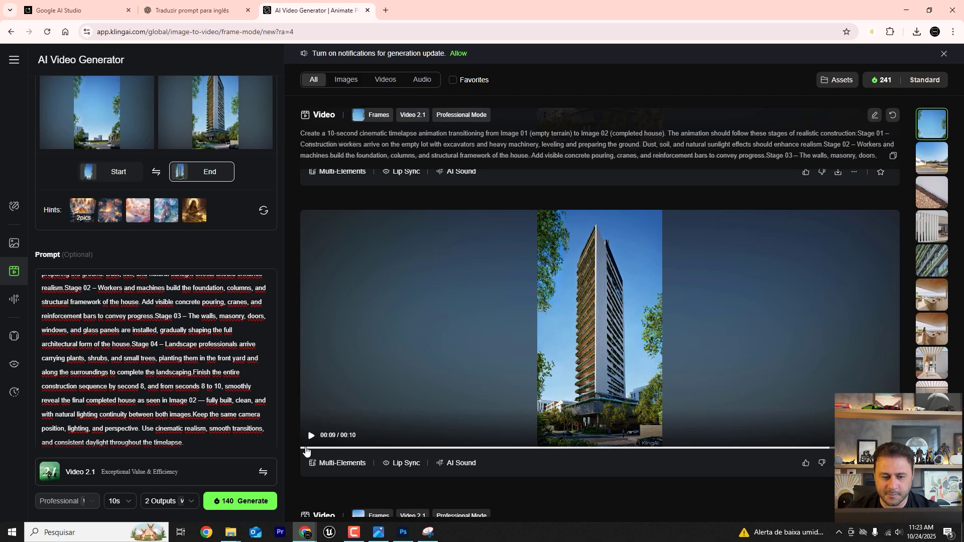
left_click(306, 449)
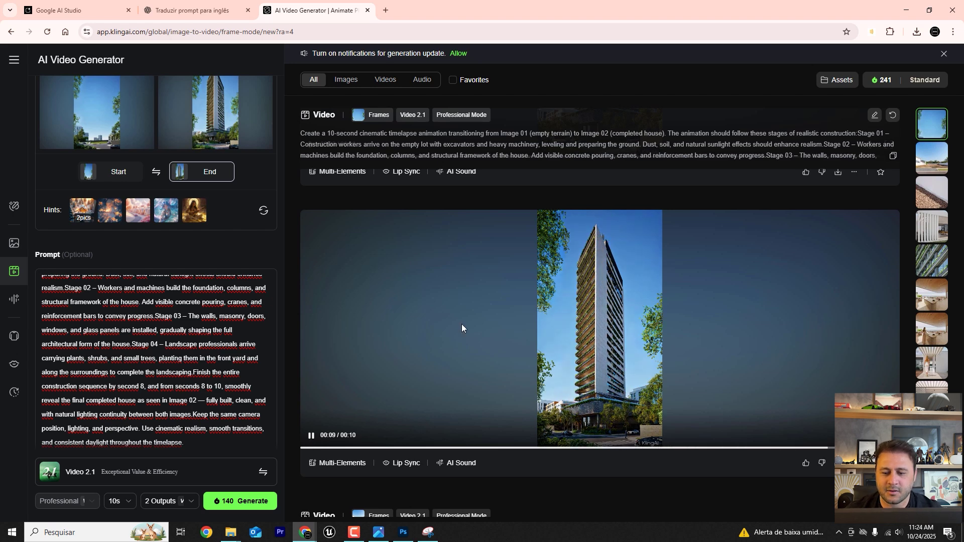
Start downloading the upper tower timelapse as an MPEG-4 movie, and cancel the save
scroll(462, 324, "down", 1)
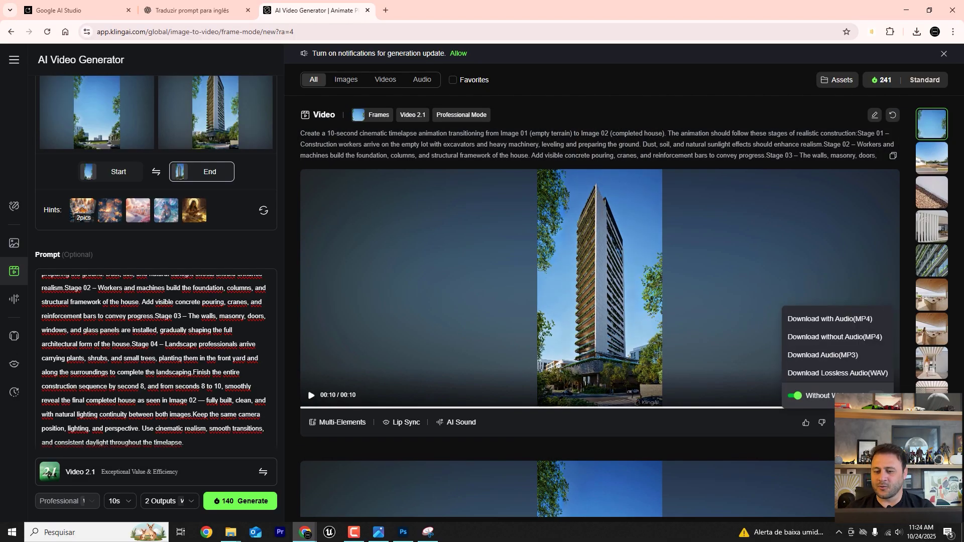
left_click(868, 394)
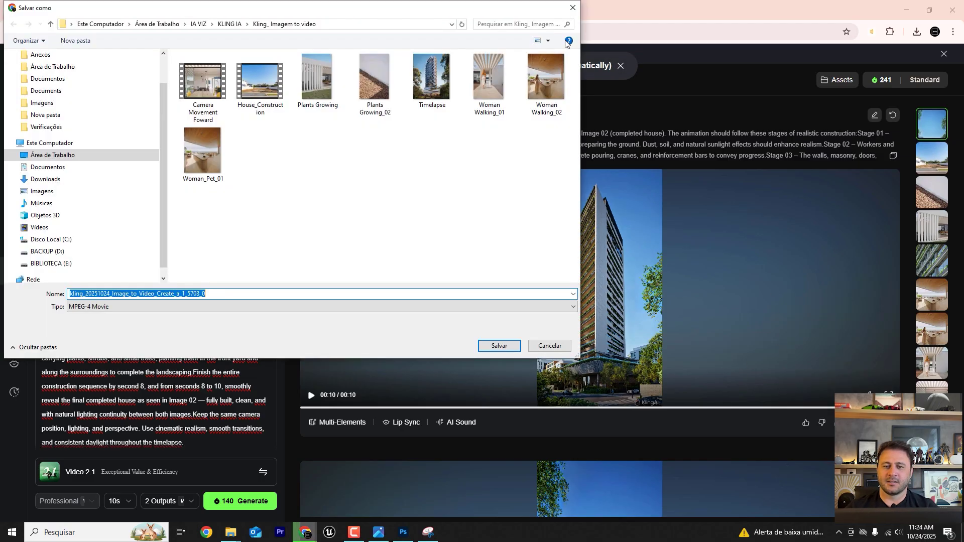
left_click(572, 7)
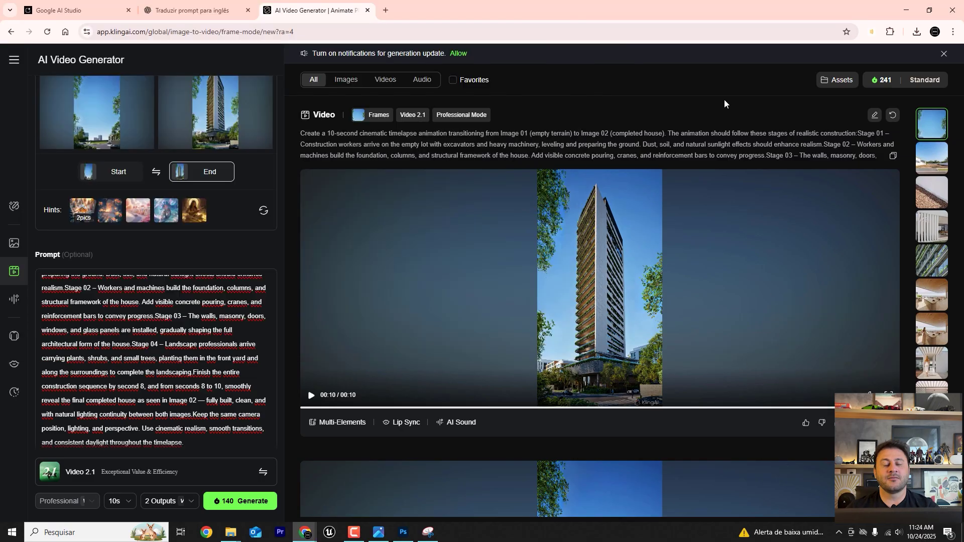